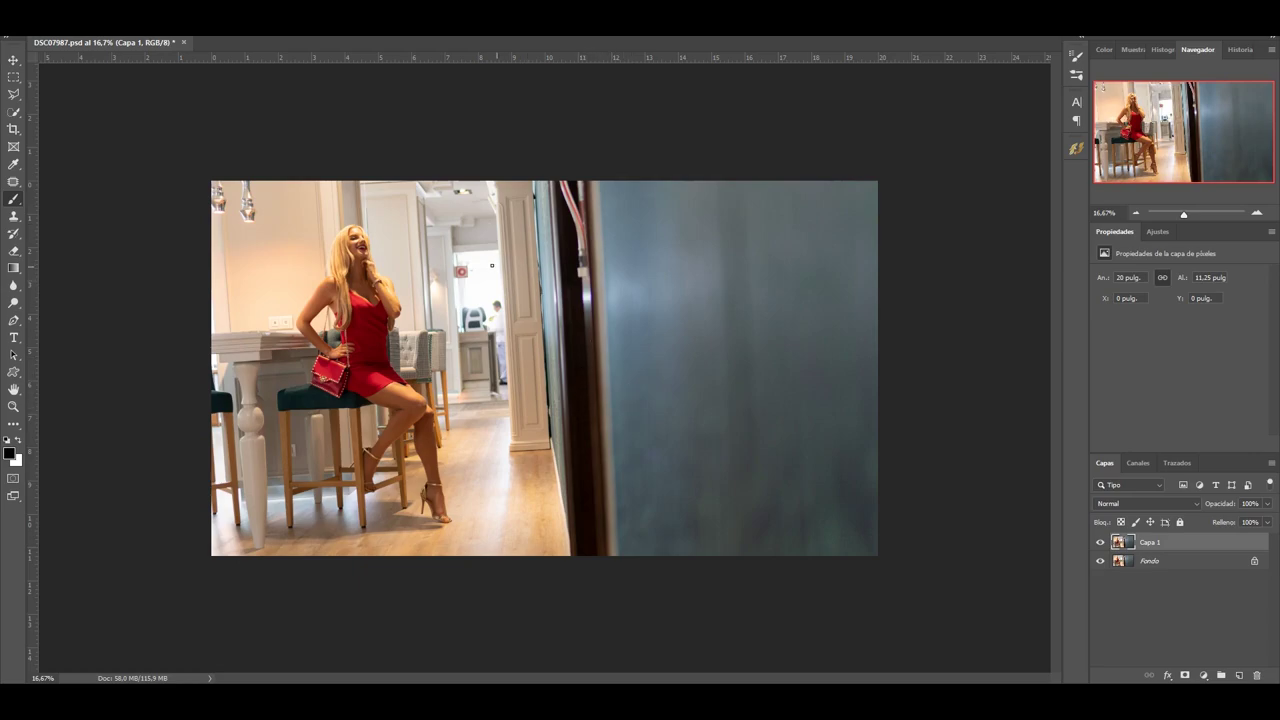
# Paint a small black mark over the red wall sign beside the doorway on Capa 1
pyautogui.moveTo(455, 265); pyautogui.dragTo(470, 277)
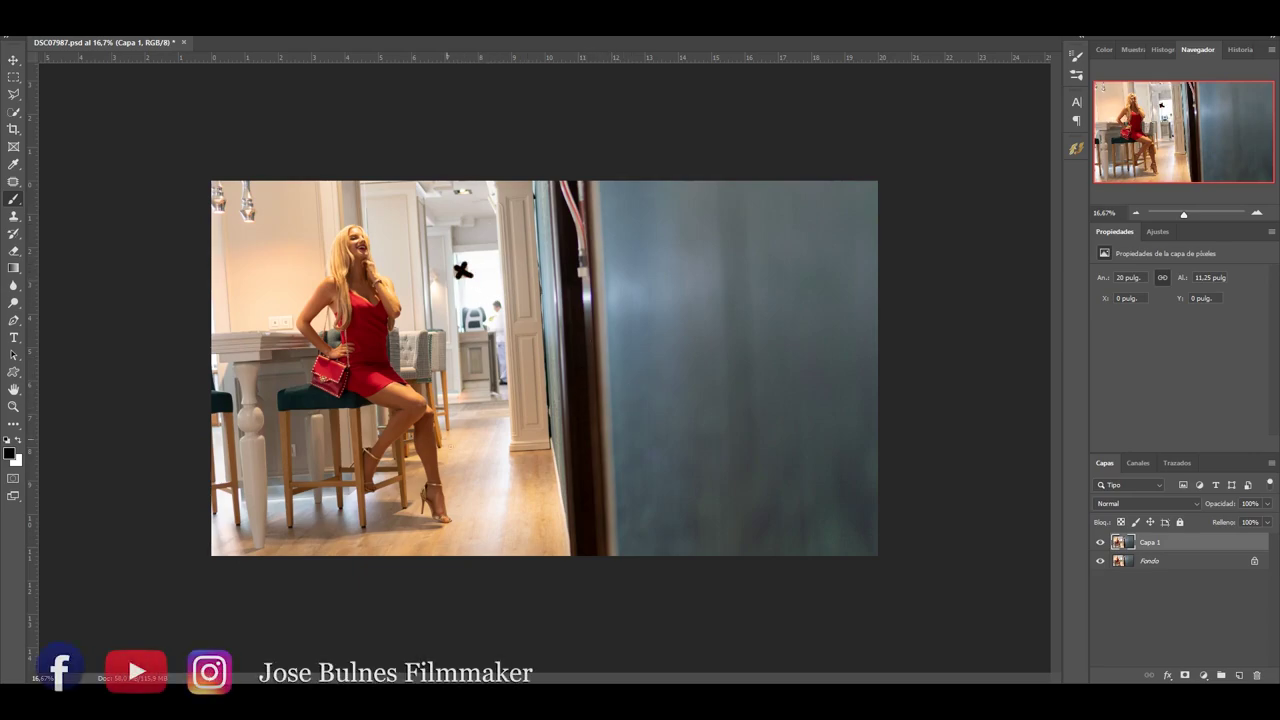
# Draw brush annotations by the doorway and around the woman, then undo them with Ctrl+Z
pyautogui.click(463, 270)
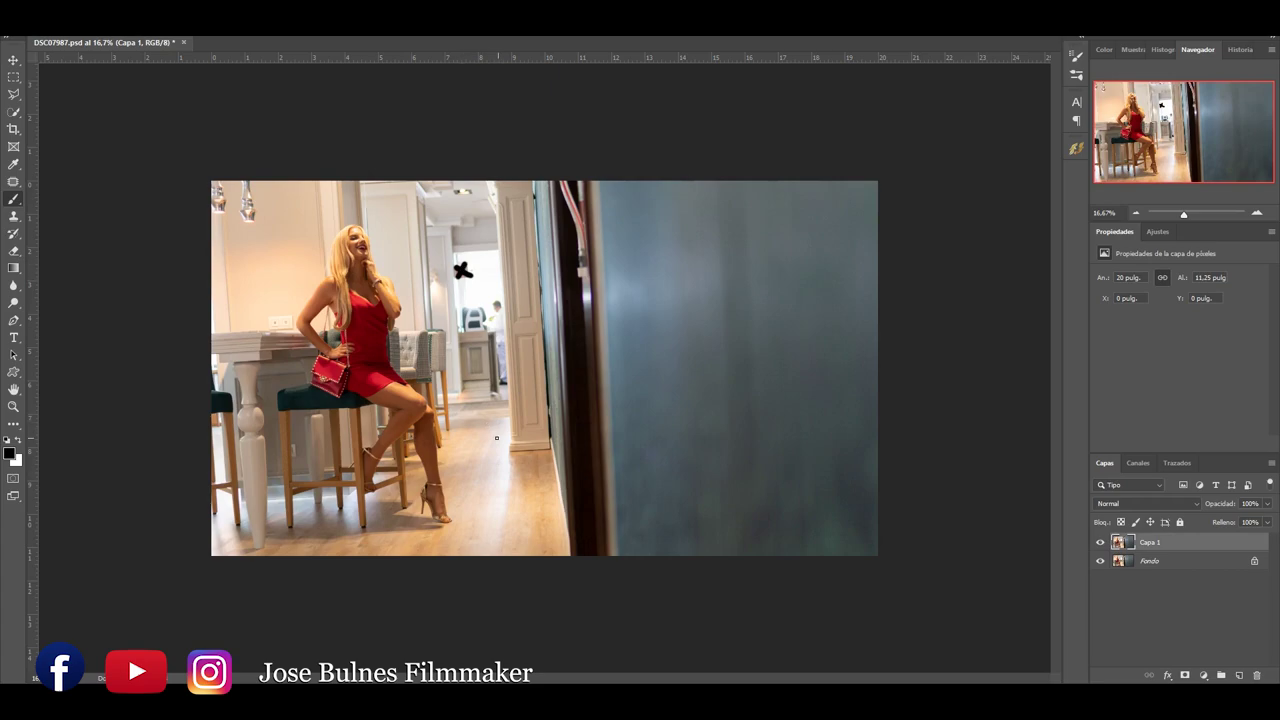
pyautogui.moveTo(462, 328)
pyautogui.mouseDown()
pyautogui.moveTo(495, 389)
pyautogui.moveTo(464, 330)
pyautogui.mouseUp()
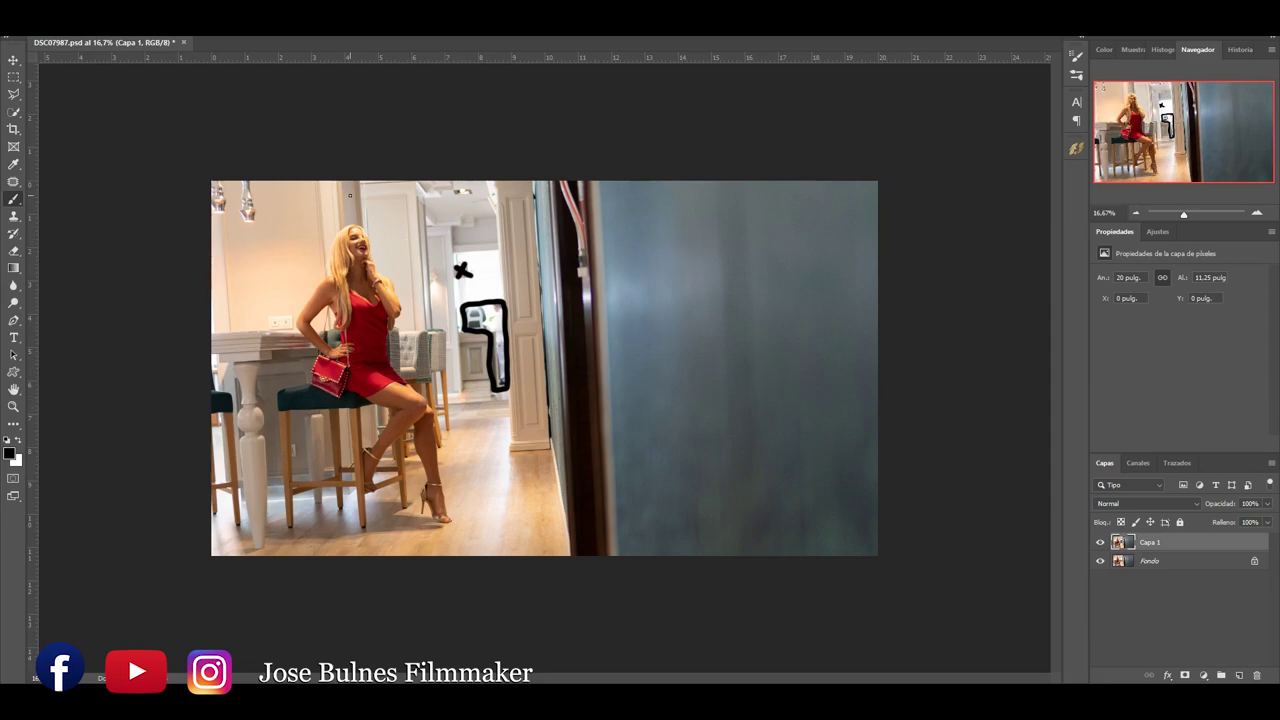
pyautogui.moveTo(349, 200)
pyautogui.mouseDown()
pyautogui.moveTo(297, 280)
pyautogui.moveTo(285, 370)
pyautogui.mouseUp()
pyautogui.moveTo(300, 466)
pyautogui.mouseDown()
pyautogui.moveTo(312, 505)
pyautogui.moveTo(360, 531)
pyautogui.mouseUp()
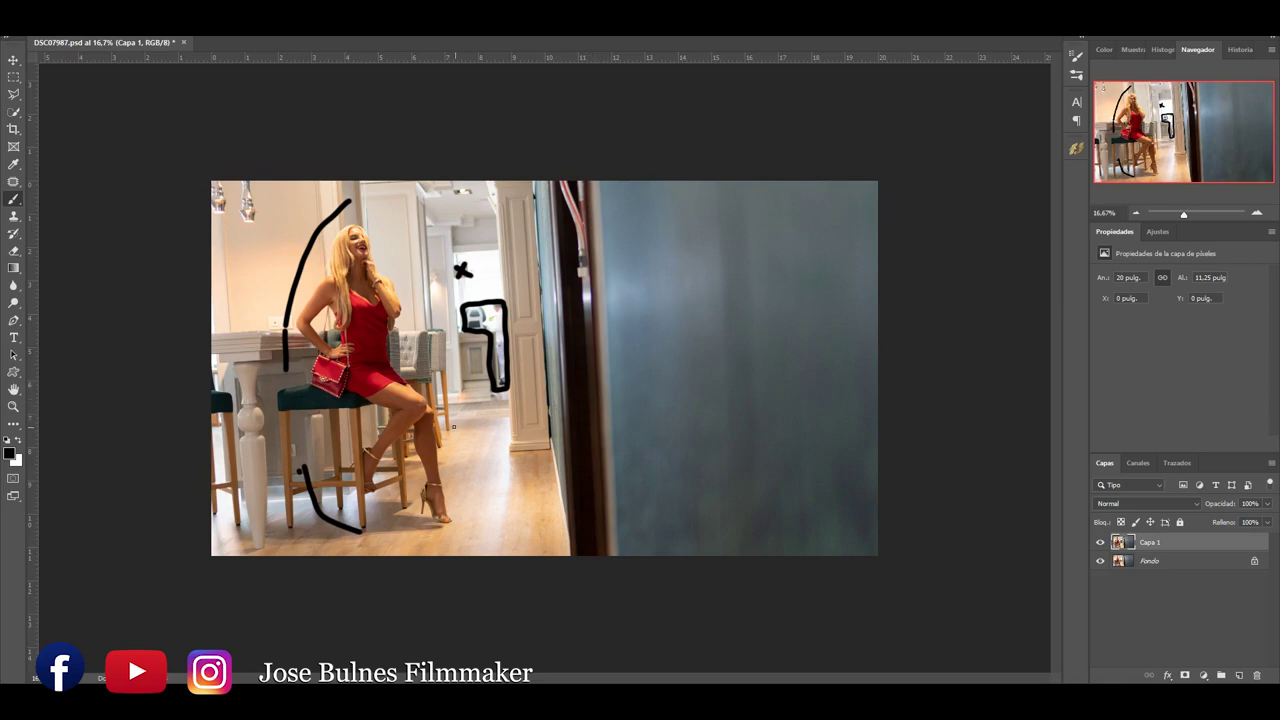
pyautogui.moveTo(350, 200)
pyautogui.mouseDown()
pyautogui.moveTo(455, 272)
pyautogui.moveTo(481, 460)
pyautogui.moveTo(390, 540)
pyautogui.moveTo(268, 400)
pyautogui.moveTo(284, 348)
pyautogui.mouseUp()
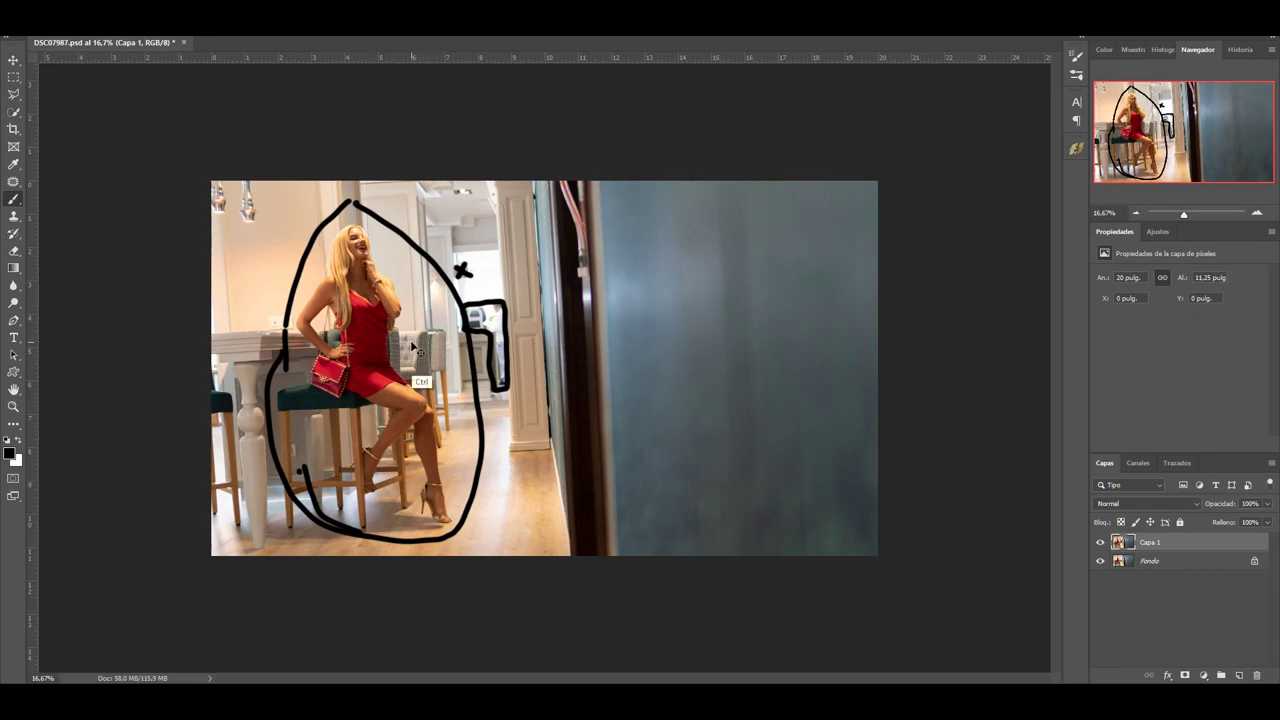
pyautogui.hotkey('ctrl', 'z')
pyautogui.hotkey('ctrl', 'z')
pyautogui.hotkey('ctrl', 'z')
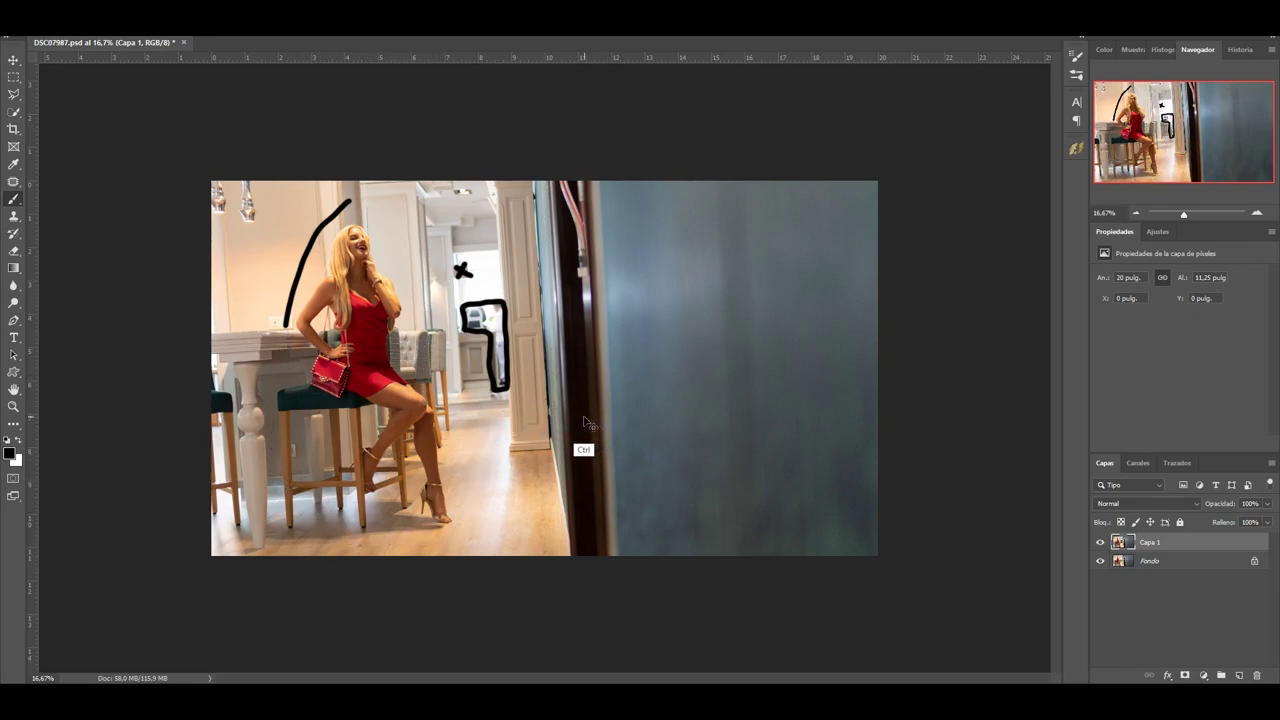
pyautogui.hotkey('ctrl', 'z')
pyautogui.hotkey('ctrl', 'z')
pyautogui.hotkey('ctrl', 'z')
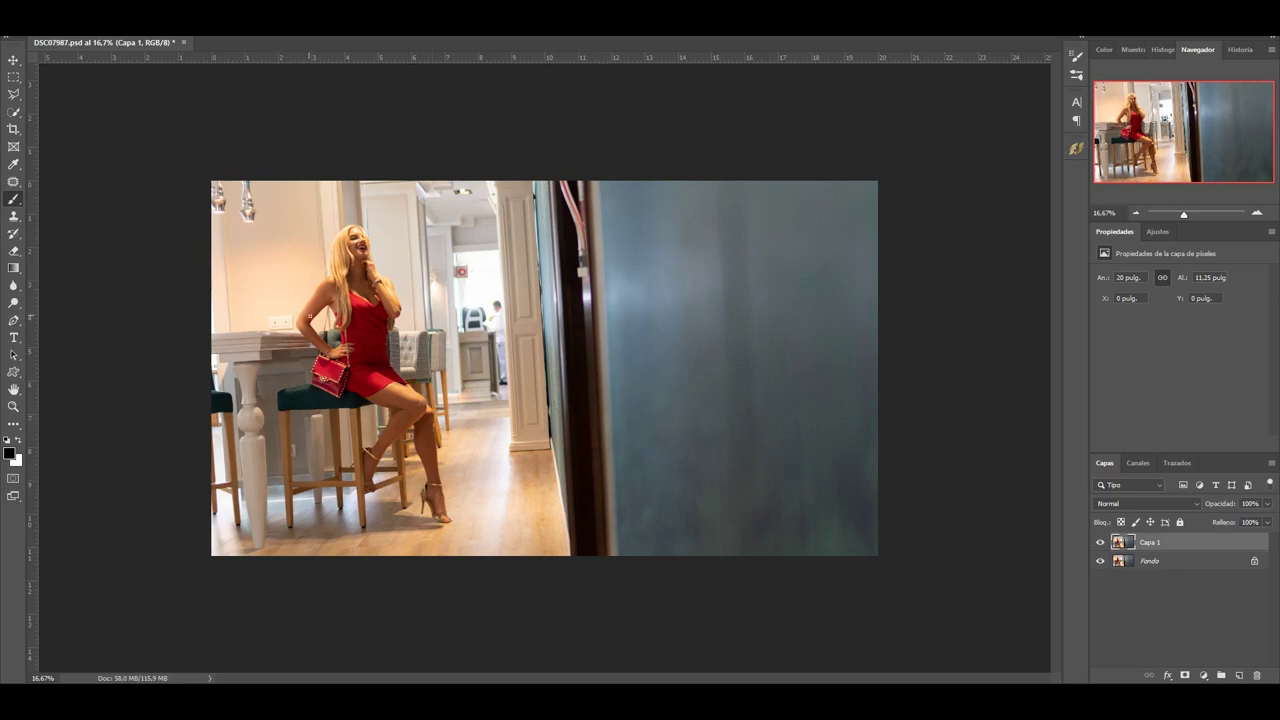
pyautogui.moveTo(178, 282)
pyautogui.mouseDown()
pyautogui.moveTo(278, 296)
pyautogui.moveTo(248, 328)
pyautogui.mouseUp()
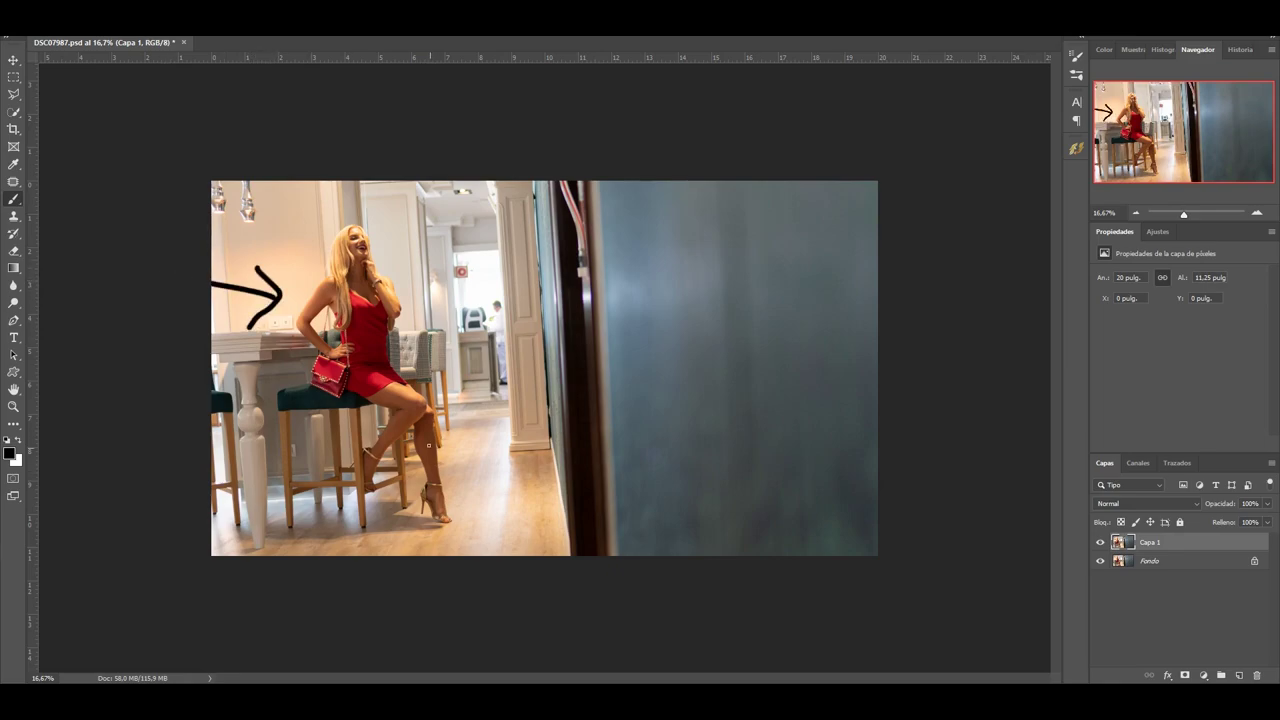
pyautogui.moveTo(476, 279); pyautogui.dragTo(488, 320)
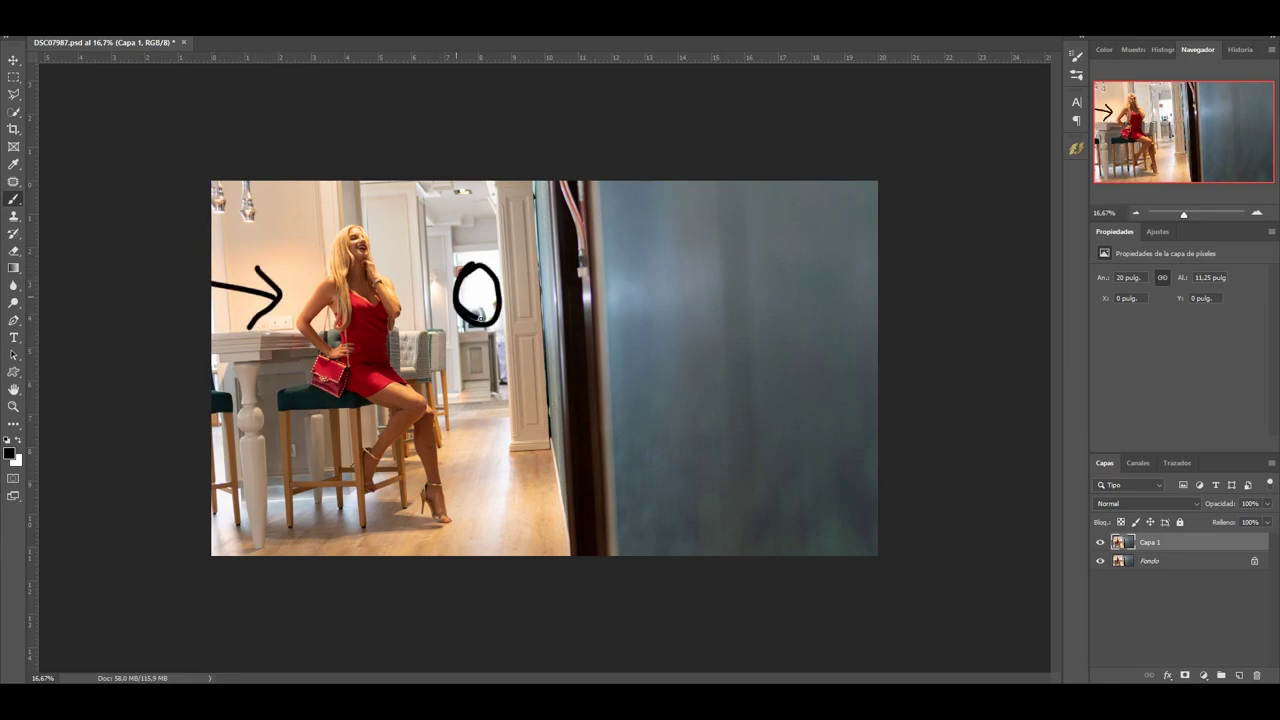
pyautogui.moveTo(504, 416); pyautogui.dragTo(492, 495)
pyautogui.moveTo(494, 405); pyautogui.dragTo(482, 487)
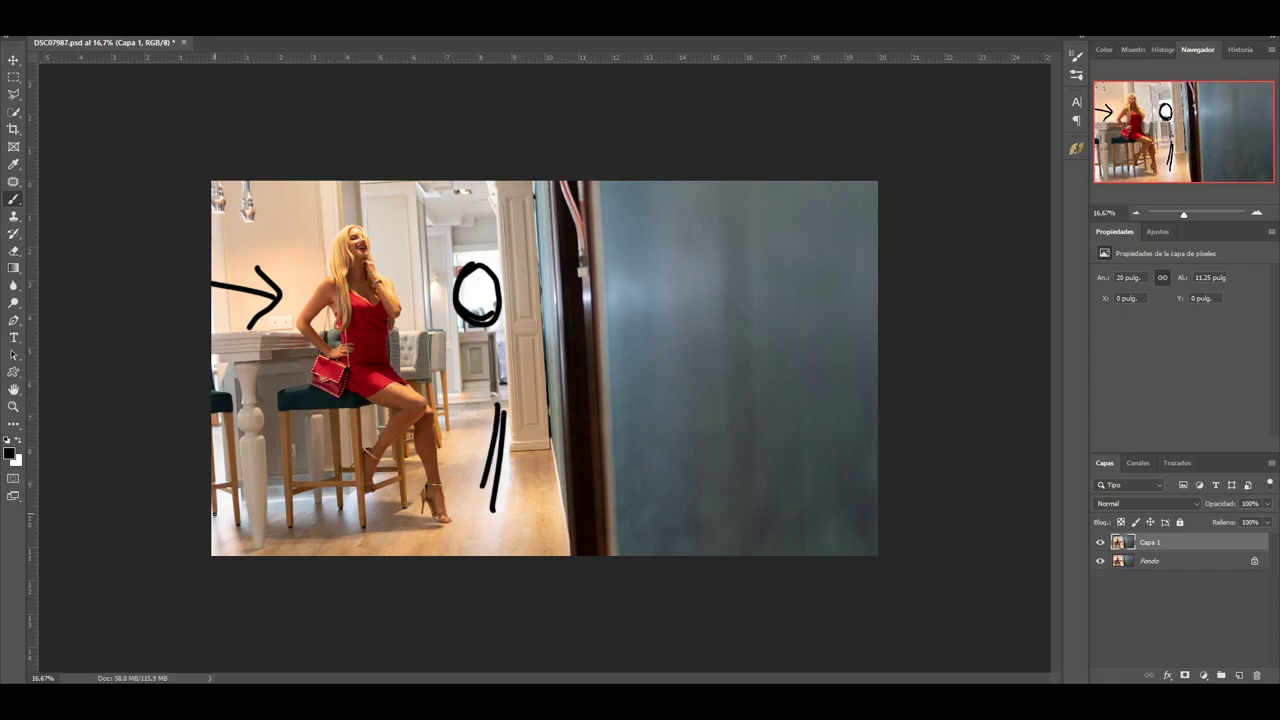
pyautogui.moveTo(212, 514); pyautogui.dragTo(355, 500)
pyautogui.moveTo(218, 422); pyautogui.dragTo(216, 494)
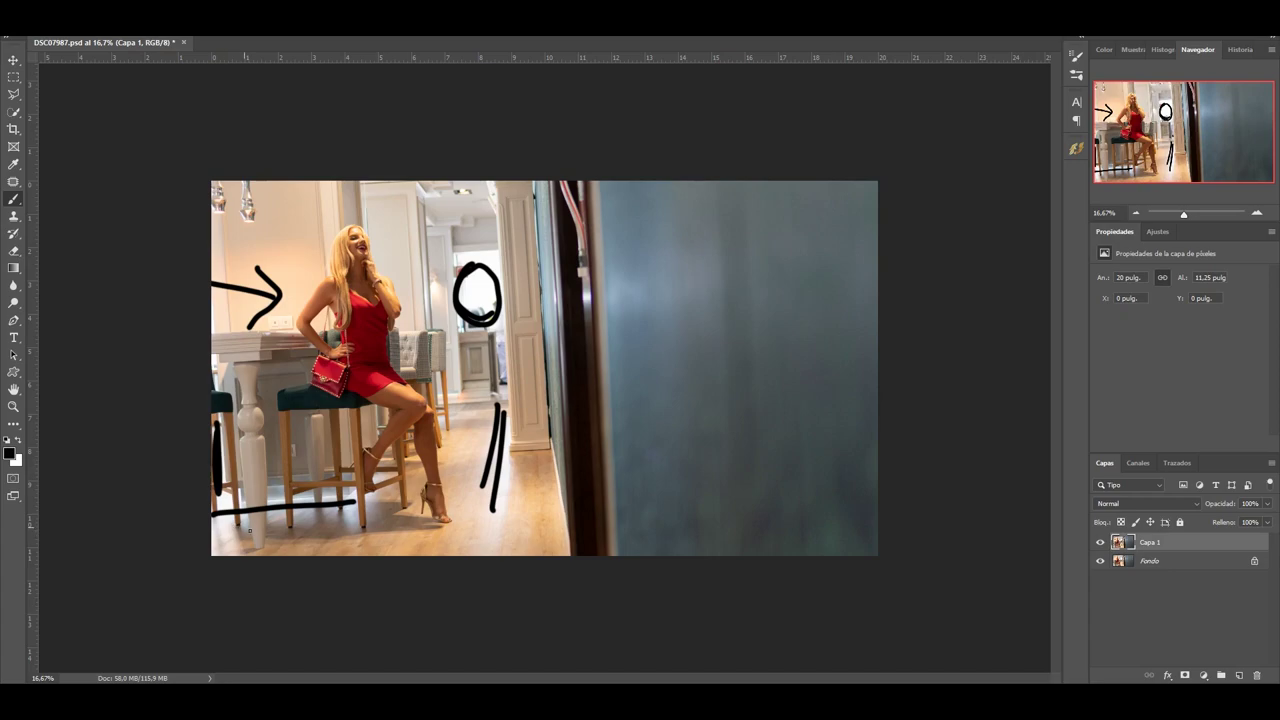
pyautogui.moveTo(483, 404); pyautogui.dragTo(467, 488)
pyautogui.moveTo(456, 193); pyautogui.dragTo(466, 196)
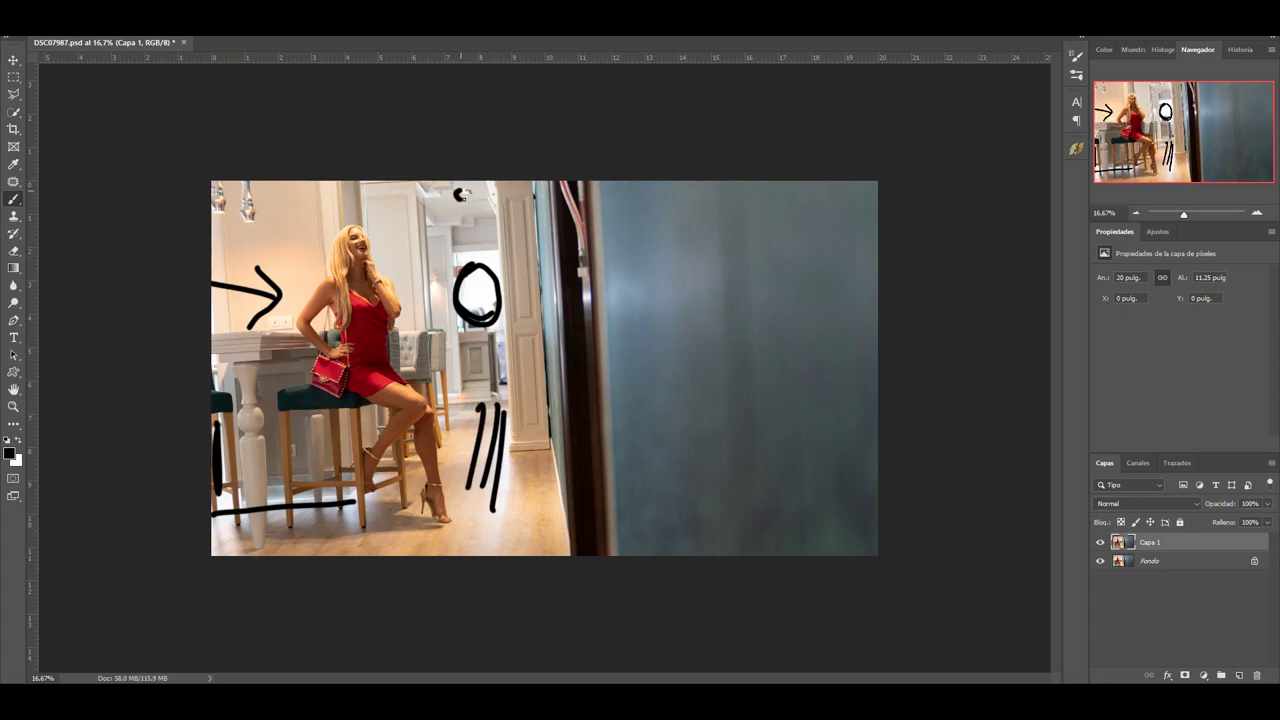
pyautogui.click(393, 184)
pyautogui.moveTo(343, 229); pyautogui.dragTo(358, 232)
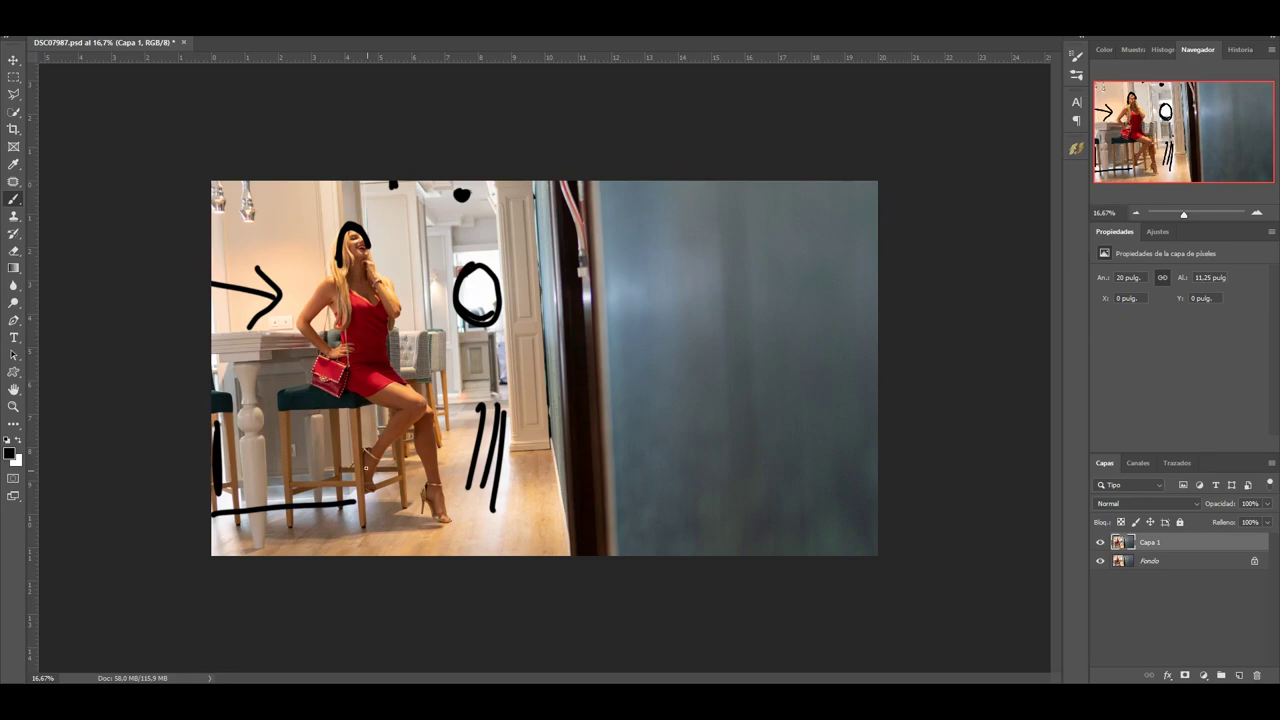
pyautogui.moveTo(250, 219)
pyautogui.mouseDown()
pyautogui.moveTo(249, 241)
pyautogui.moveTo(218, 226)
pyautogui.mouseUp()
pyautogui.moveTo(594, 298); pyautogui.dragTo(572, 300)
pyautogui.moveTo(550, 242); pyautogui.dragTo(547, 318)
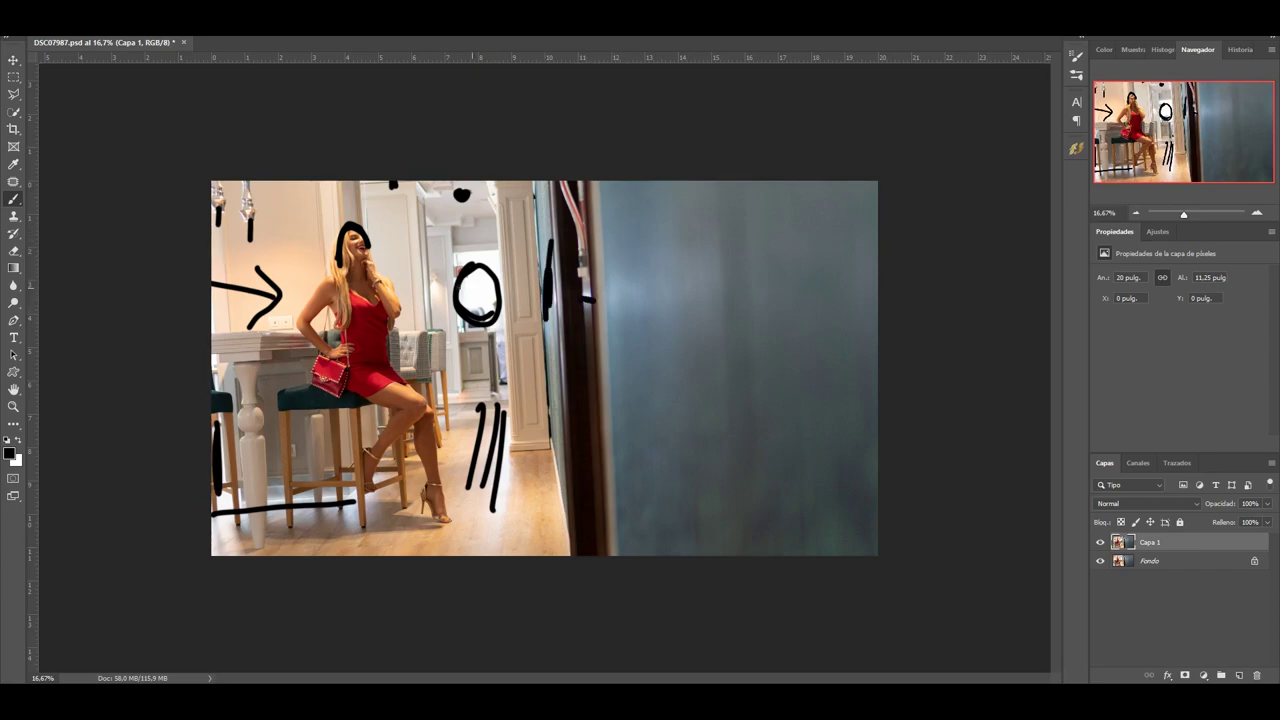
pyautogui.moveTo(212, 280); pyautogui.dragTo(290, 305)
pyautogui.moveTo(480, 281)
pyautogui.mouseDown()
pyautogui.moveTo(471, 344)
pyautogui.moveTo(484, 340)
pyautogui.mouseUp()
pyautogui.moveTo(461, 182); pyautogui.dragTo(462, 210)
pyautogui.moveTo(390, 182); pyautogui.dragTo(382, 205)
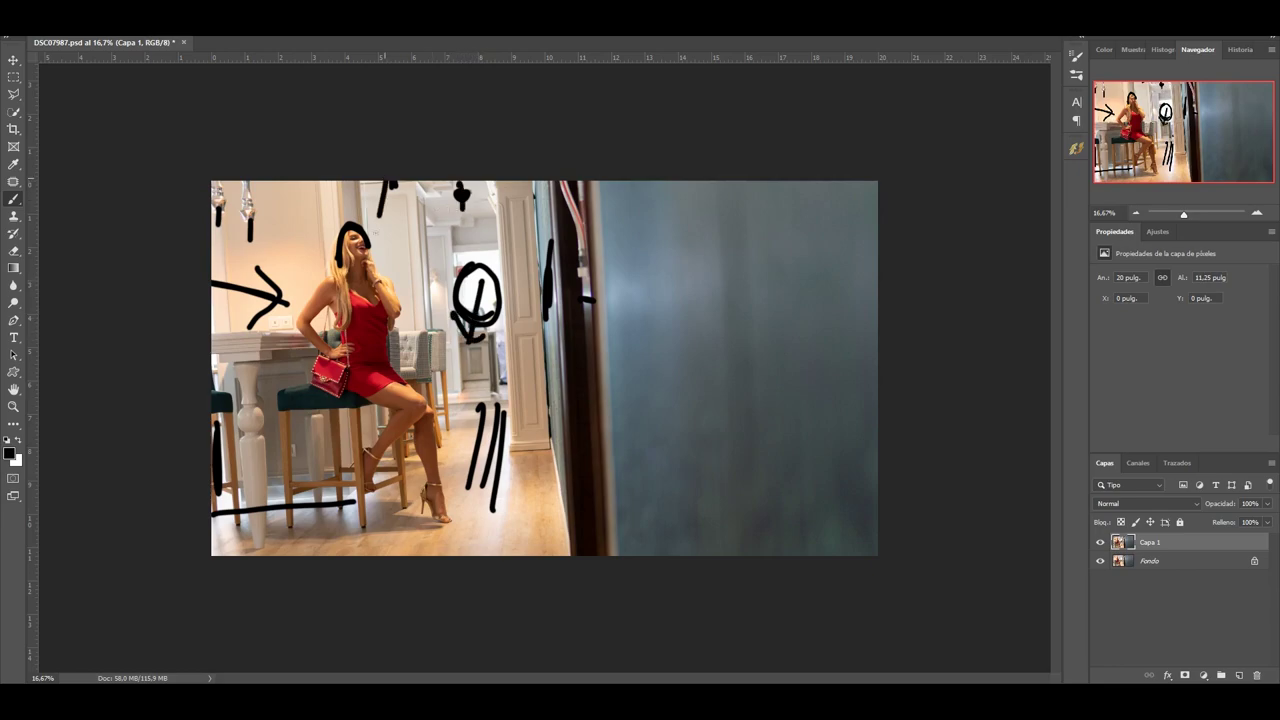
pyautogui.hotkey('ctrl', 'z')
pyautogui.hotkey('ctrl', 'z')
pyautogui.hotkey('ctrl', 'z')
pyautogui.hotkey('ctrl', 'z')
pyautogui.hotkey('ctrl', 'z')
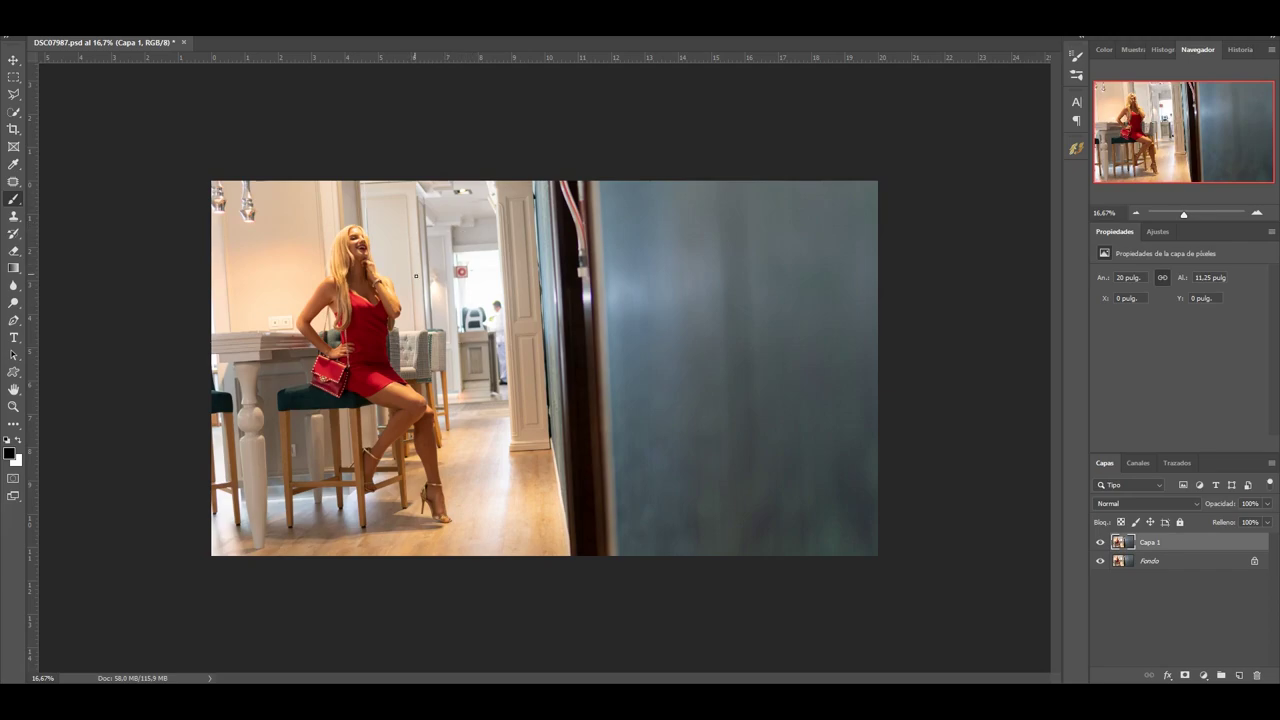
pyautogui.moveTo(456, 268); pyautogui.dragTo(498, 382)
pyautogui.moveTo(543, 449); pyautogui.dragTo(514, 461)
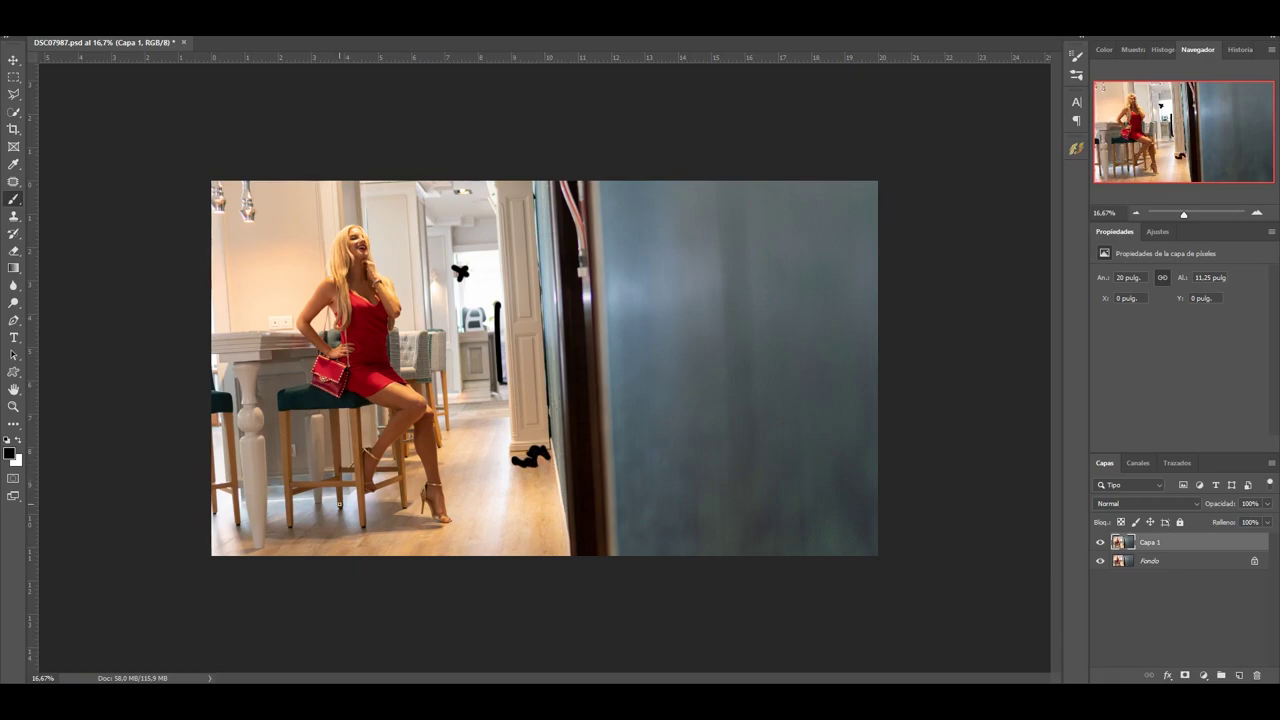
pyautogui.hotkey('ctrl', 'z')
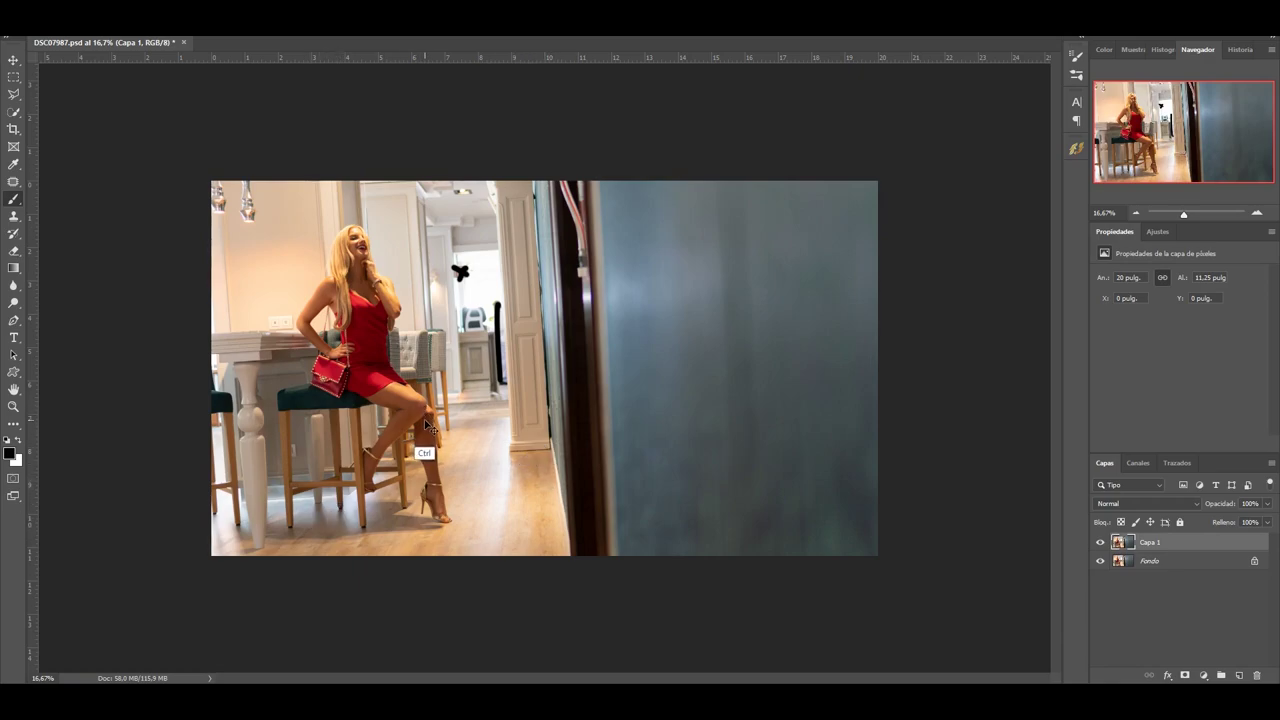
pyautogui.hotkey('ctrl', 'z')
pyautogui.hotkey('ctrl', 'z')
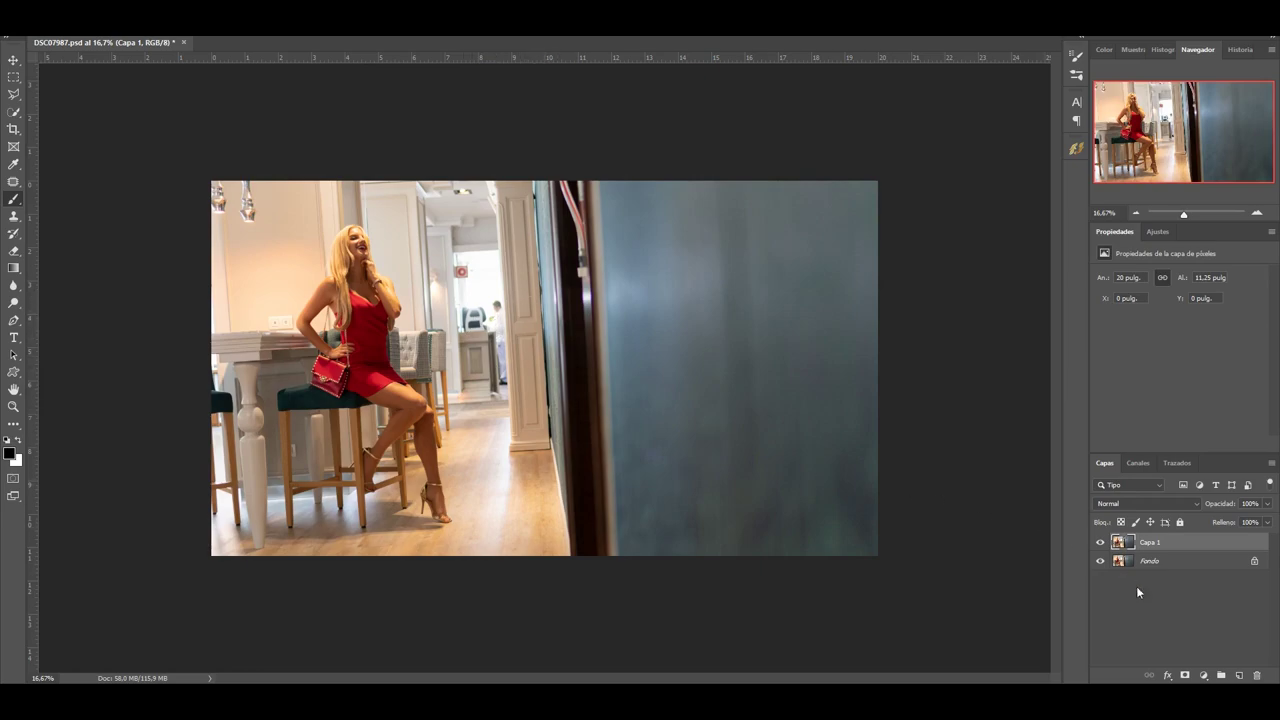
pyautogui.click(1239, 676)
# Add new empty layer Capa 2 and zoom to 100% on the red wall sign
pyautogui.click(1257, 213)
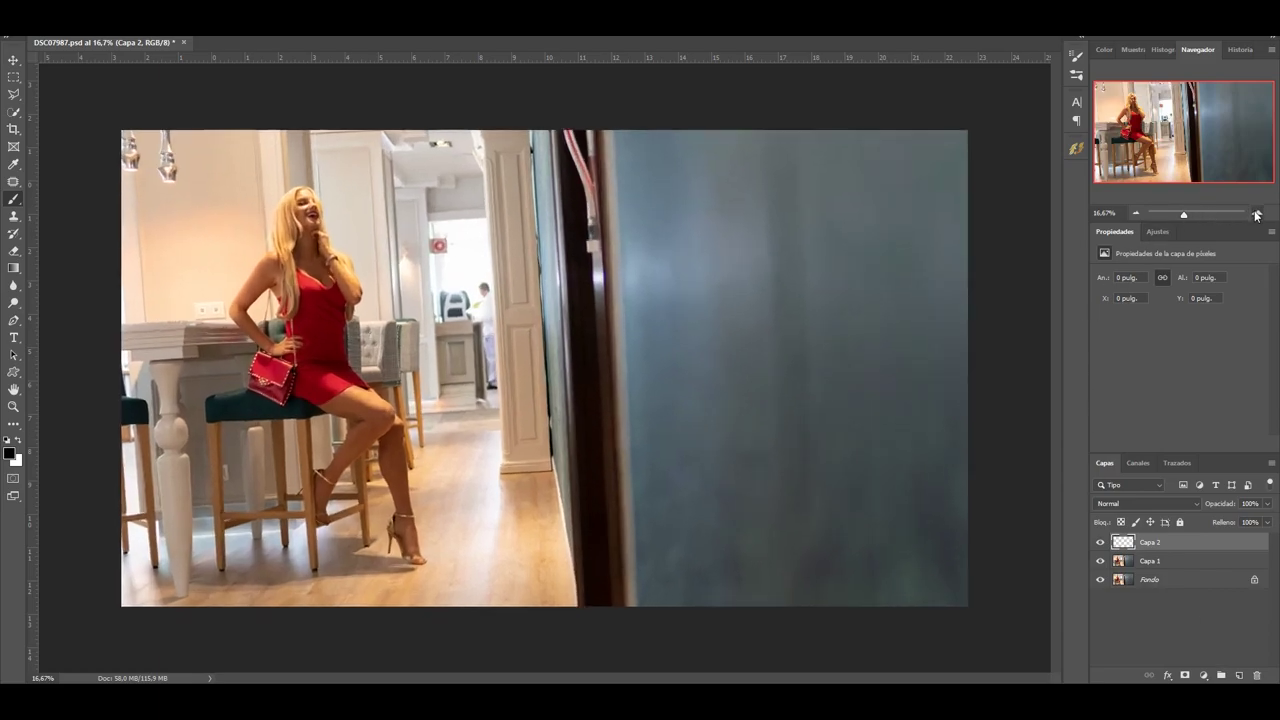
pyautogui.click(1257, 215)
pyautogui.click(1257, 215)
pyautogui.moveTo(1188, 147); pyautogui.dragTo(1179, 136)
pyautogui.hotkey('ctrl', '+')
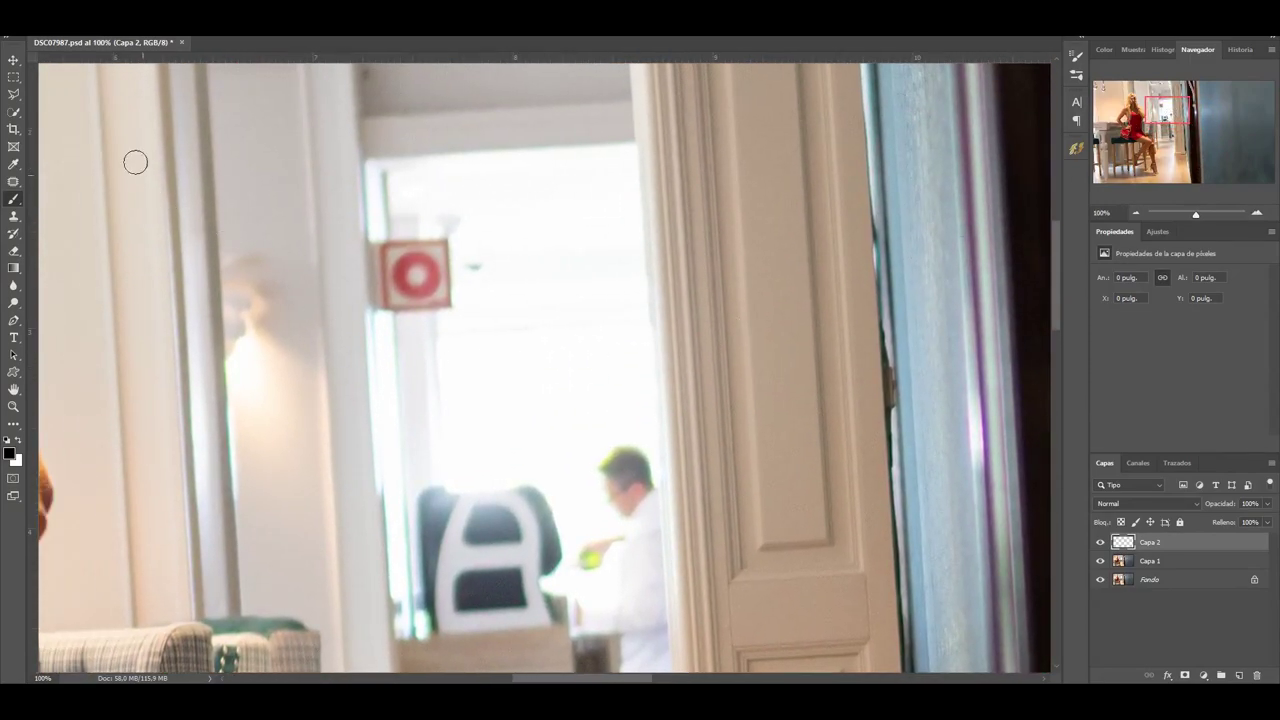
# Sample the clean wall with Clone Stamp and clone over the red sign and its bracket
pyautogui.click(13, 215)
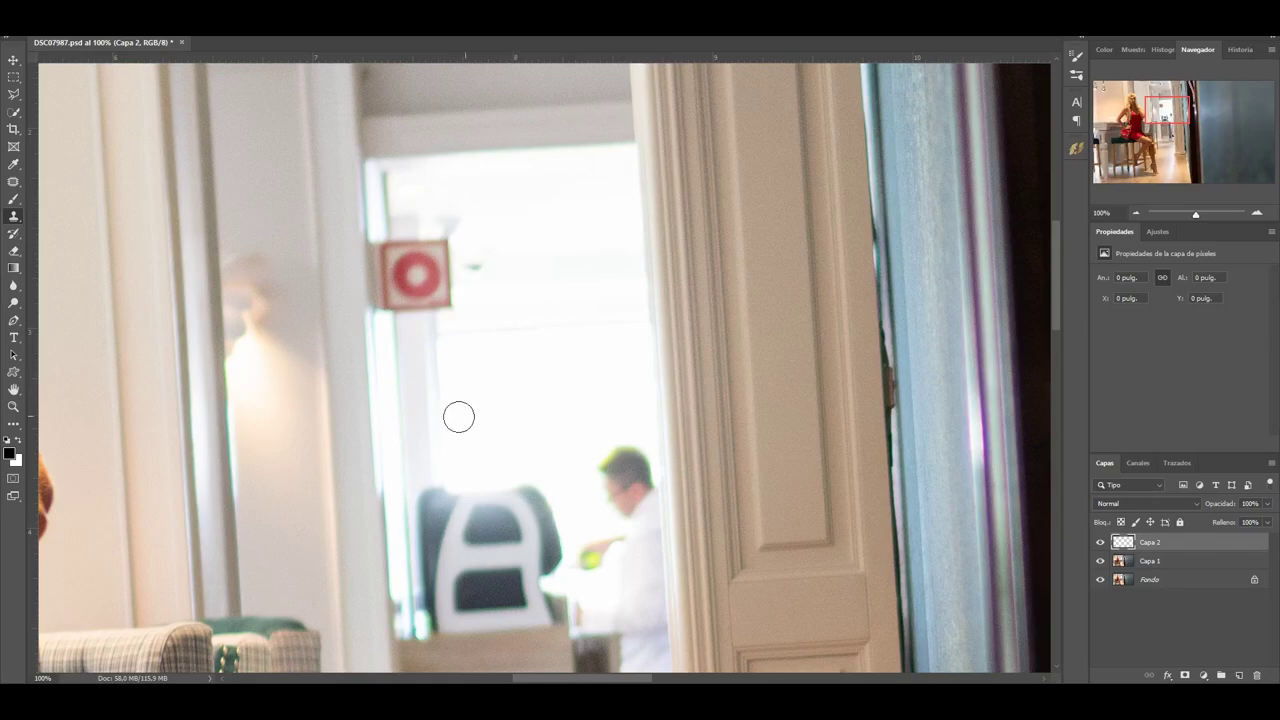
pyautogui.press('alt')
pyautogui.keyDown('alt'); pyautogui.click(374, 383); pyautogui.keyUp('alt')
pyautogui.keyDown('alt'); pyautogui.click(345, 393); pyautogui.keyUp('alt')
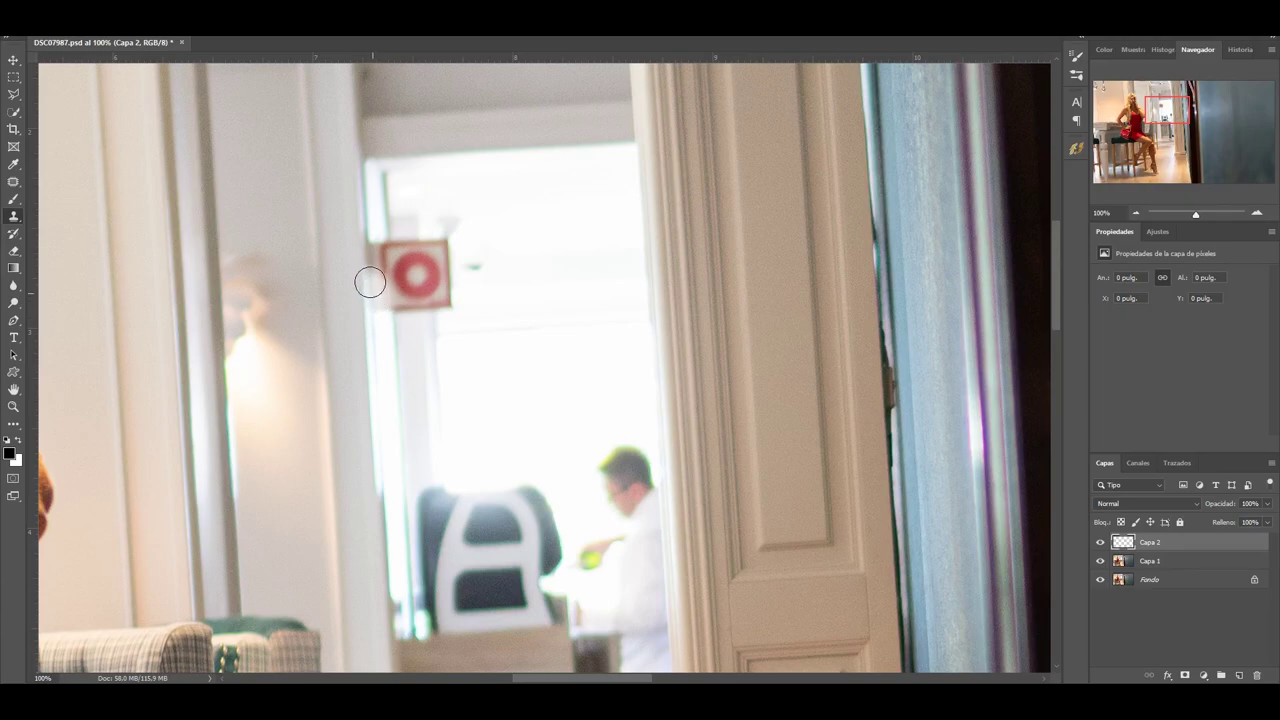
pyautogui.moveTo(386, 303)
pyautogui.mouseDown()
pyautogui.moveTo(437, 300)
pyautogui.moveTo(434, 263)
pyautogui.moveTo(446, 297)
pyautogui.moveTo(411, 283)
pyautogui.moveTo(423, 311)
pyautogui.moveTo(423, 260)
pyautogui.moveTo(400, 271)
pyautogui.moveTo(400, 249)
pyautogui.moveTo(389, 338)
pyautogui.moveTo(366, 334)
pyautogui.moveTo(363, 237)
pyautogui.moveTo(367, 259)
pyautogui.moveTo(386, 249)
pyautogui.mouseUp()
pyautogui.moveTo(403, 243)
pyautogui.mouseDown()
pyautogui.moveTo(437, 236)
pyautogui.moveTo(469, 260)
pyautogui.mouseUp()
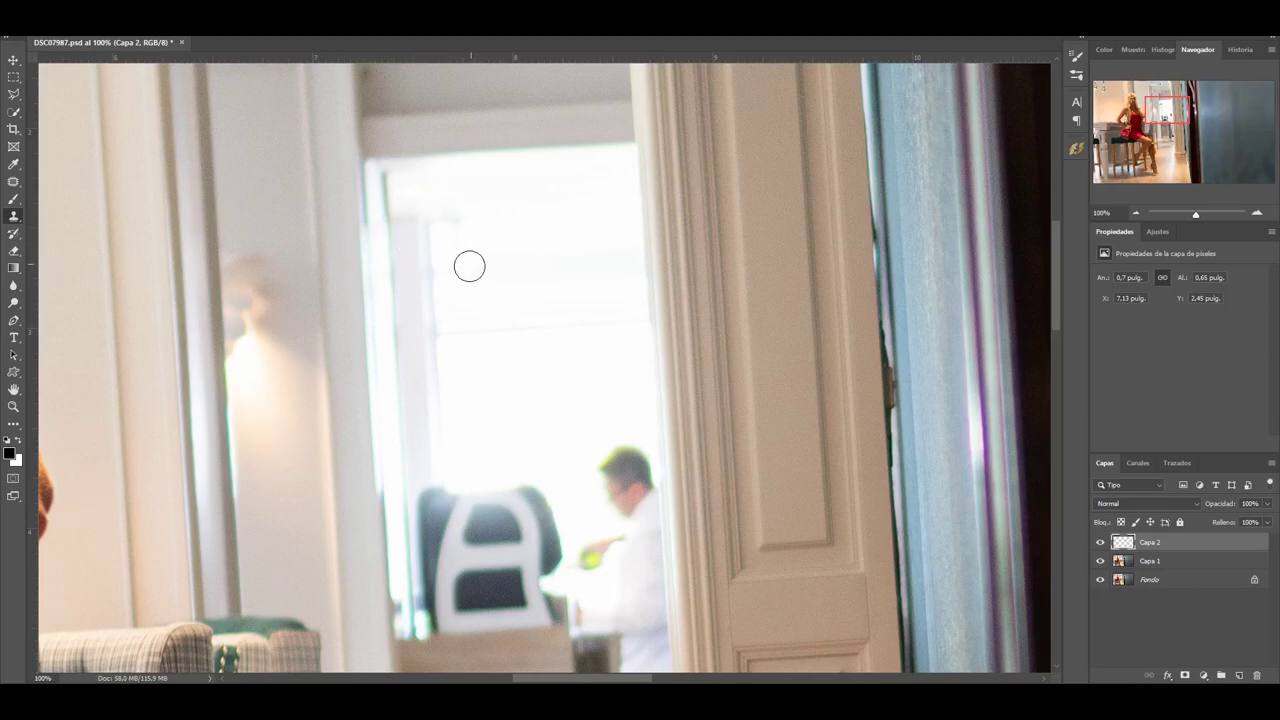
pyautogui.keyDown('alt'); pyautogui.click(494, 228); pyautogui.keyUp('alt')
pyautogui.click(458, 220)
pyautogui.click(450, 218)
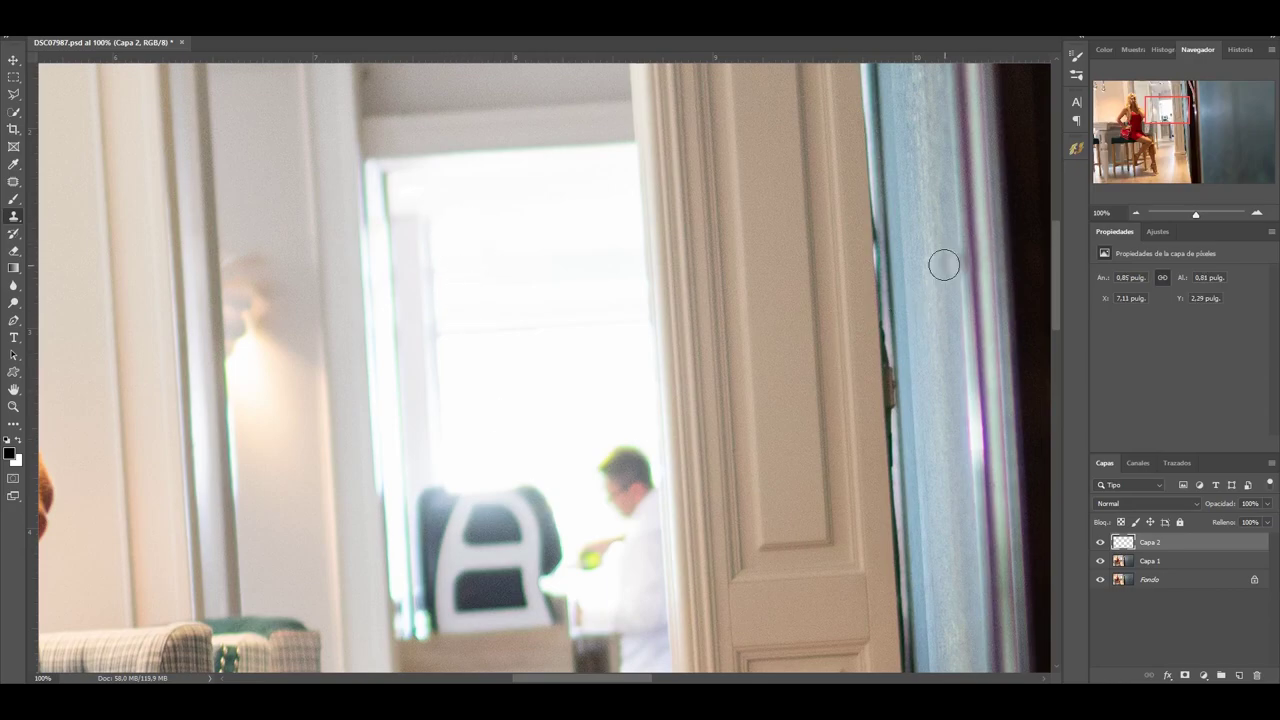
# Pan to the man by the door frame and try cloning over his trousers
pyautogui.moveTo(1160, 110); pyautogui.dragTo(1168, 123)
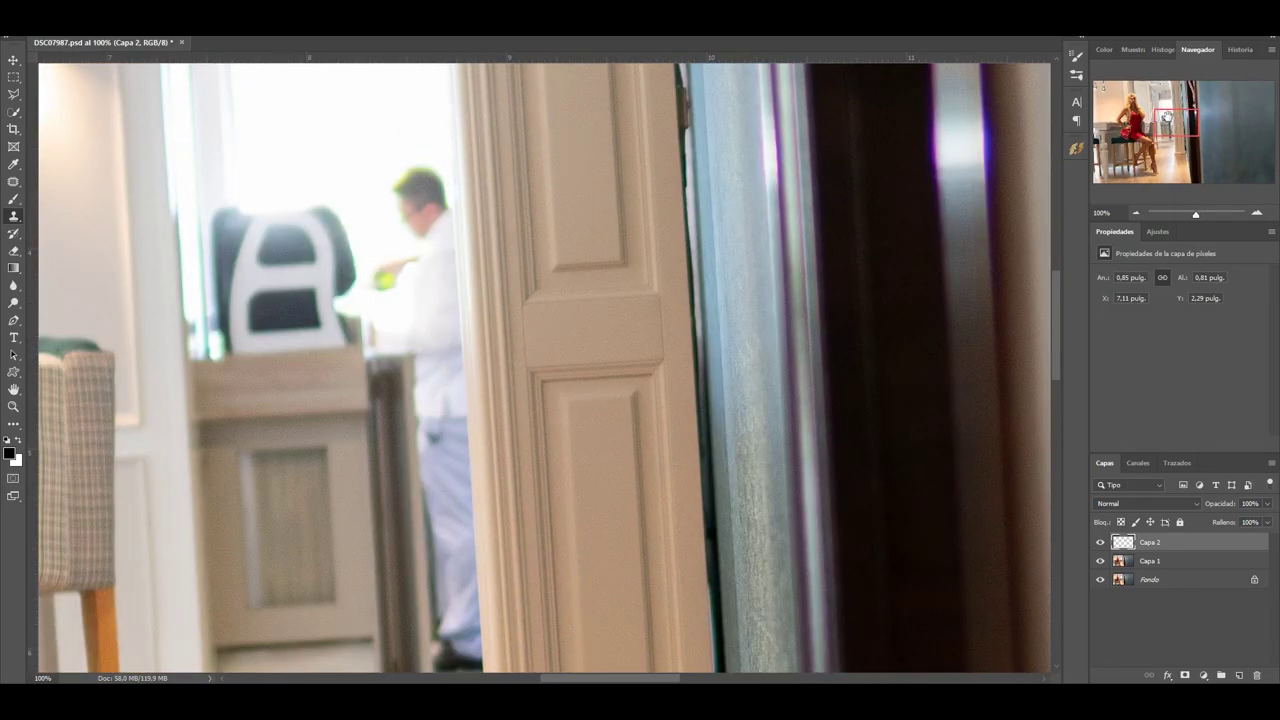
pyautogui.moveTo(1166, 117); pyautogui.dragTo(1172, 119)
pyautogui.click(448, 420)
# Undo the stray clone dab, add layer Capa 3, and brush white over the man's head and body
pyautogui.hotkey('ctrl', 'z')
pyautogui.click(1240, 678)
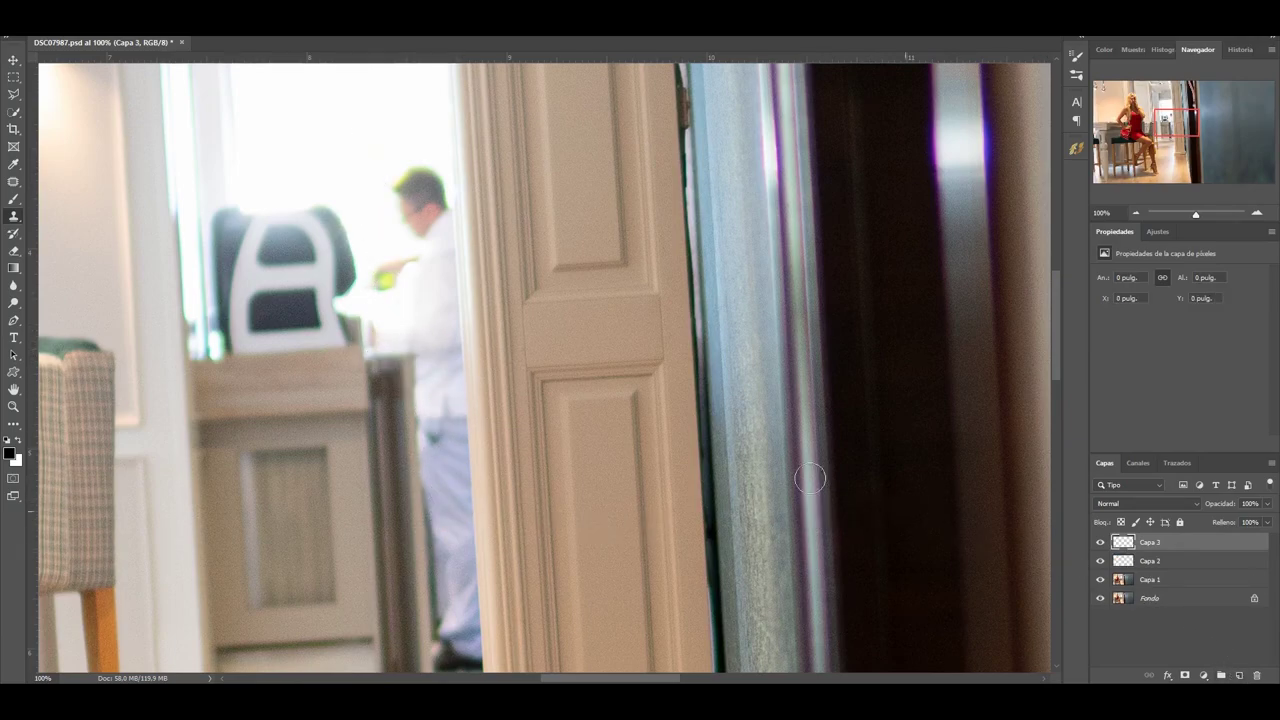
pyautogui.click(13, 198)
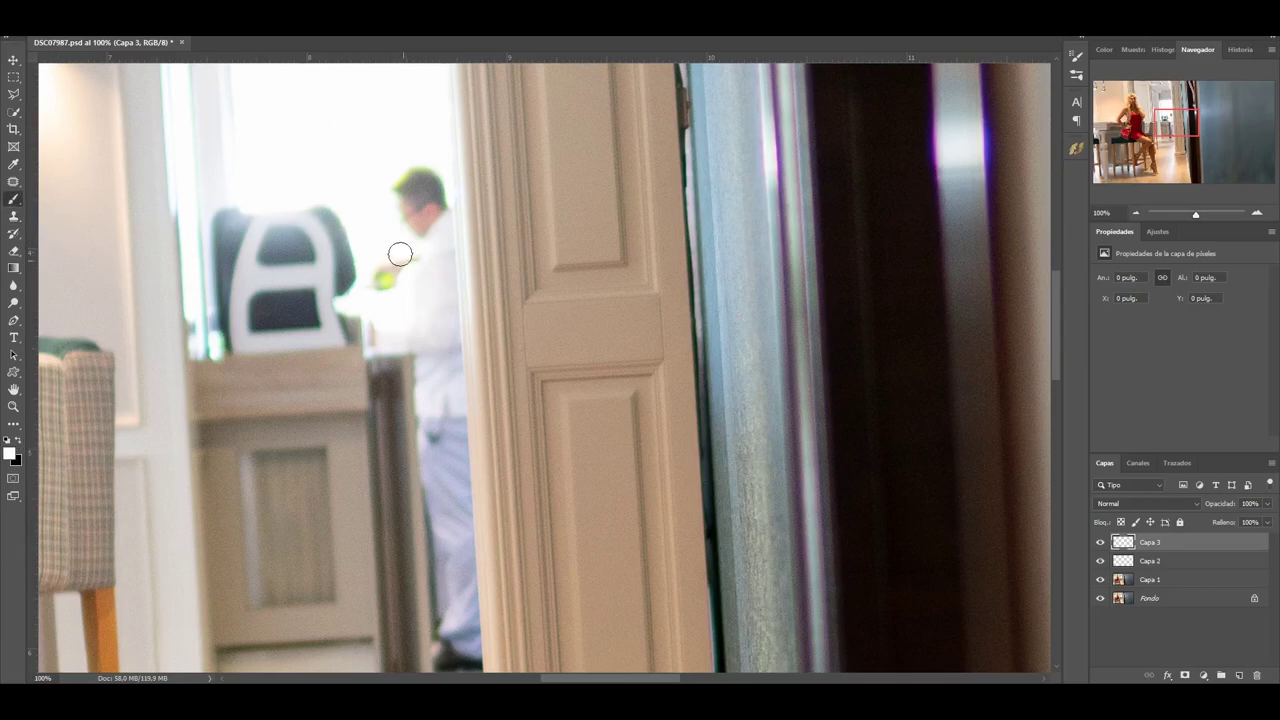
pyautogui.moveTo(414, 185)
pyautogui.mouseDown()
pyautogui.moveTo(403, 191)
pyautogui.moveTo(429, 191)
pyautogui.moveTo(435, 215)
pyautogui.moveTo(385, 288)
pyautogui.moveTo(430, 342)
pyautogui.moveTo(435, 258)
pyautogui.mouseUp()
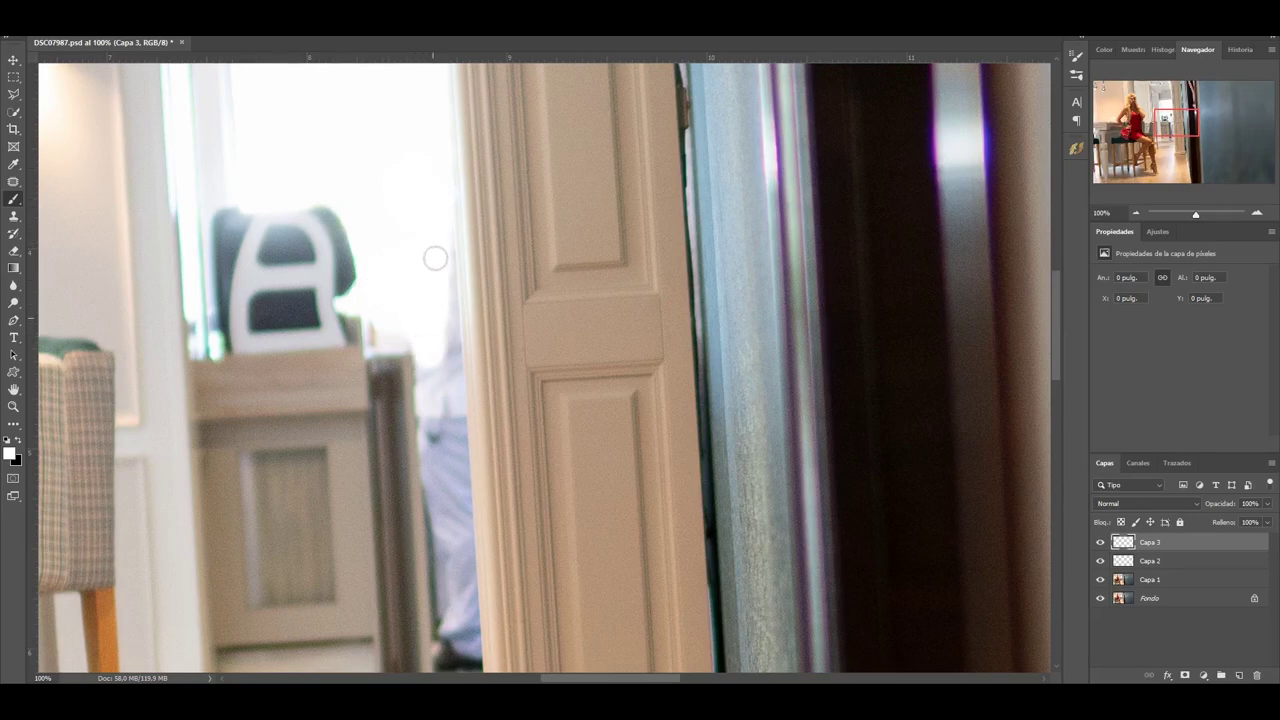
pyautogui.moveTo(443, 314)
pyautogui.mouseDown()
pyautogui.moveTo(448, 422)
pyautogui.moveTo(428, 372)
pyautogui.moveTo(450, 470)
pyautogui.mouseUp()
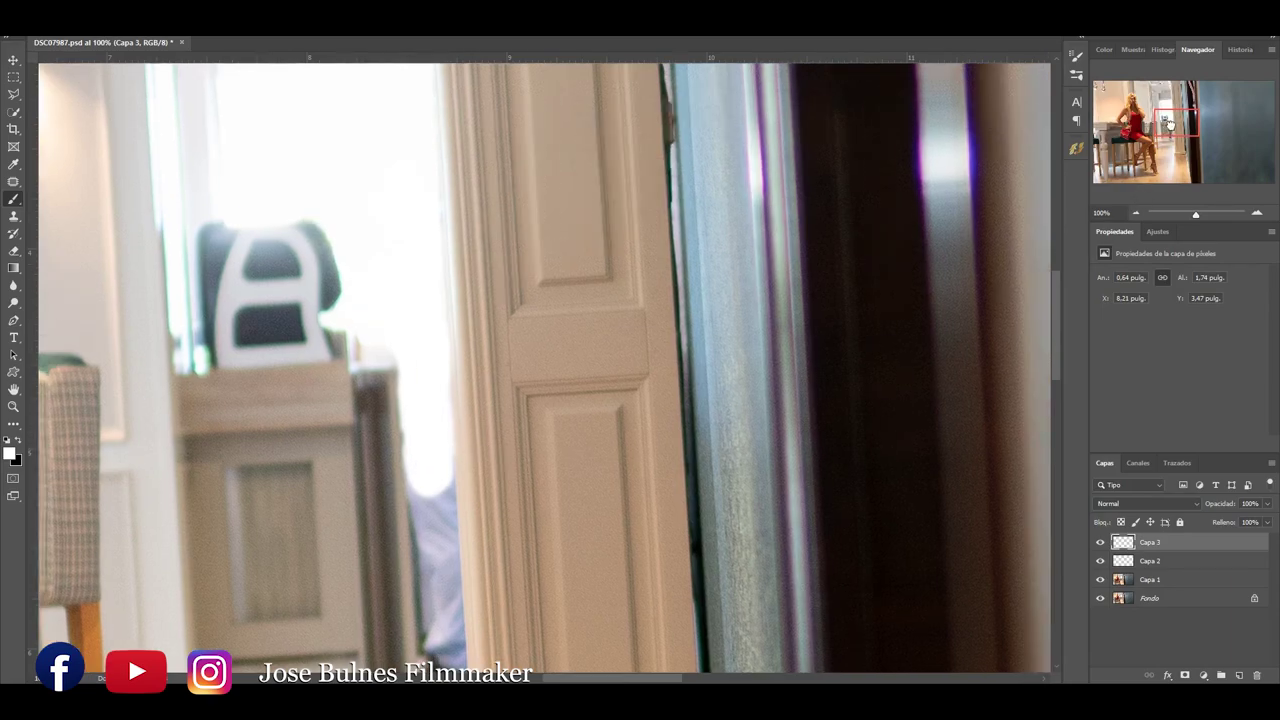
# Paint a 71 px, 0% hardness soft stroke over the remaining figure and add a layer mask
pyautogui.moveTo(1168, 121); pyautogui.dragTo(1169, 130)
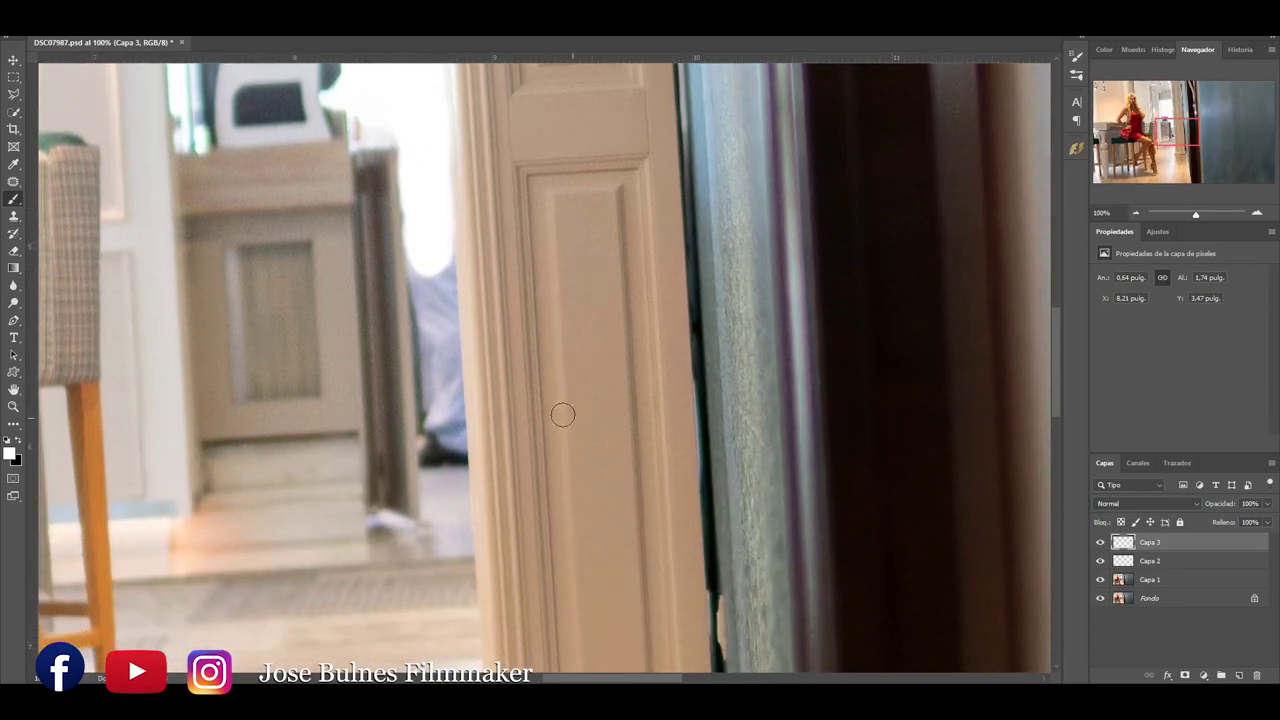
pyautogui.moveTo(447, 409)
pyautogui.mouseDown()
pyautogui.moveTo(454, 460)
pyautogui.moveTo(434, 460)
pyautogui.moveTo(426, 277)
pyautogui.moveTo(437, 257)
pyautogui.moveTo(446, 391)
pyautogui.mouseUp()
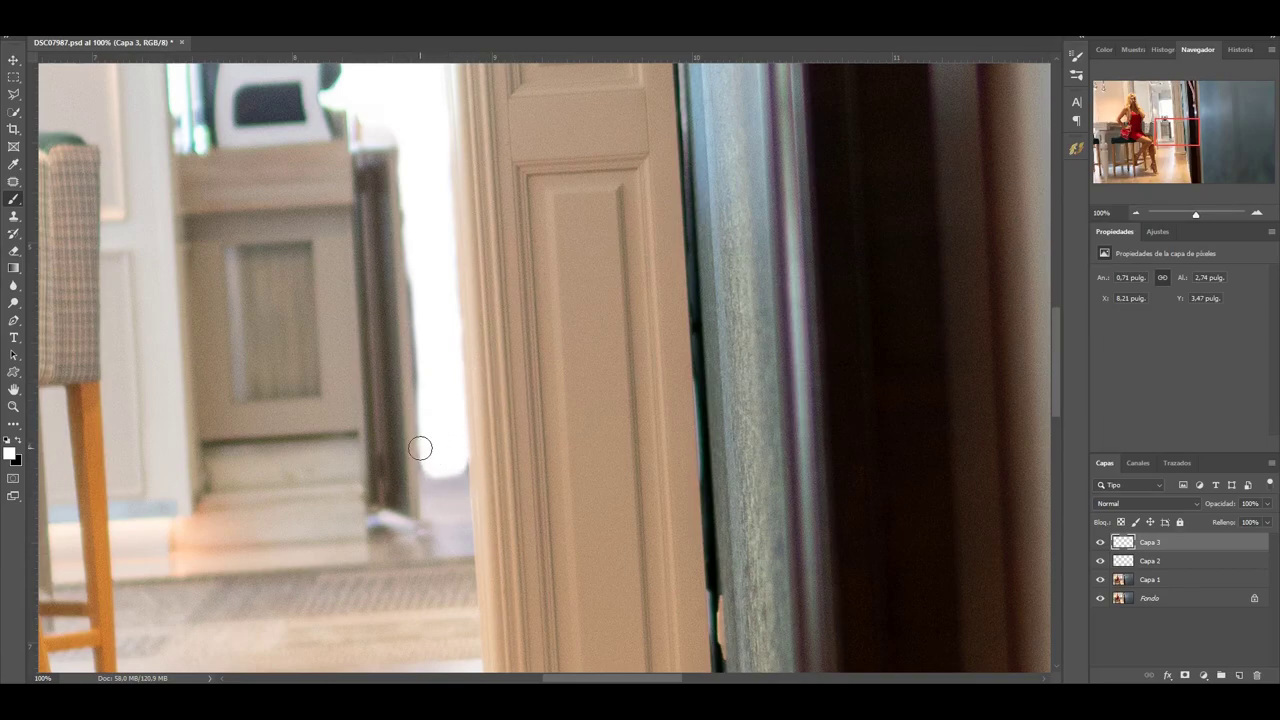
pyautogui.rightClick(434, 405)
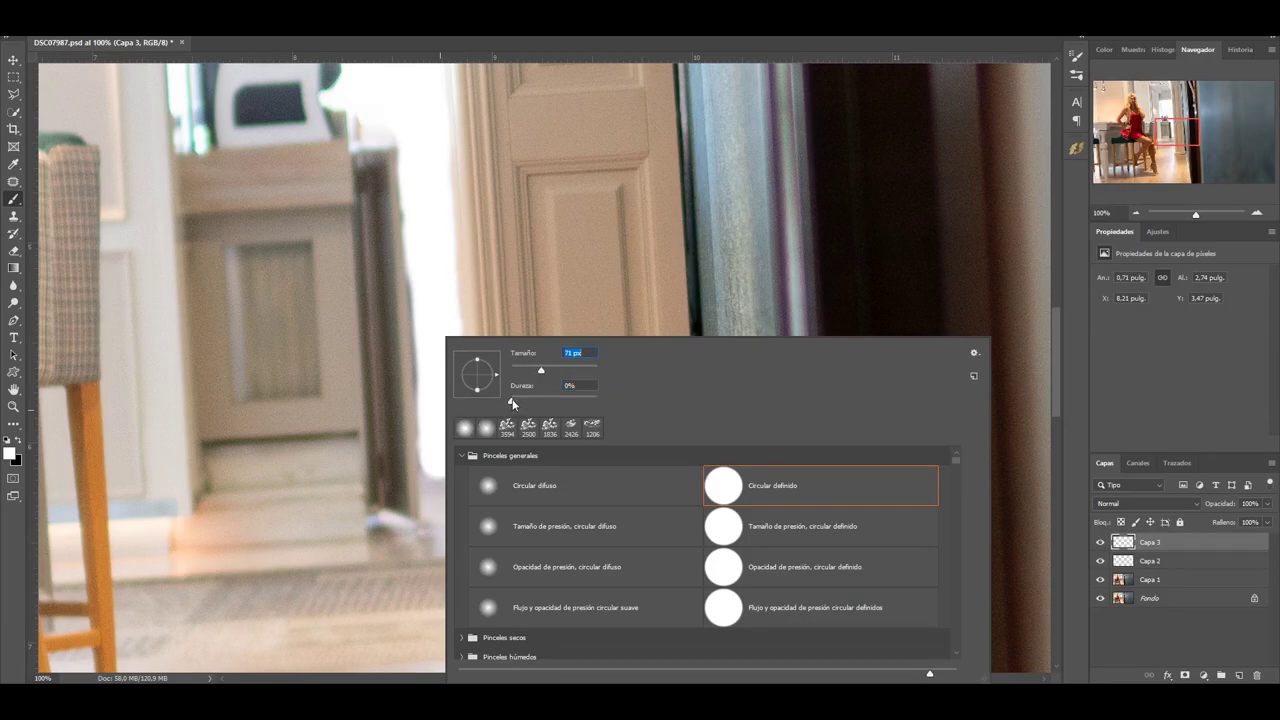
pyautogui.press('Return')
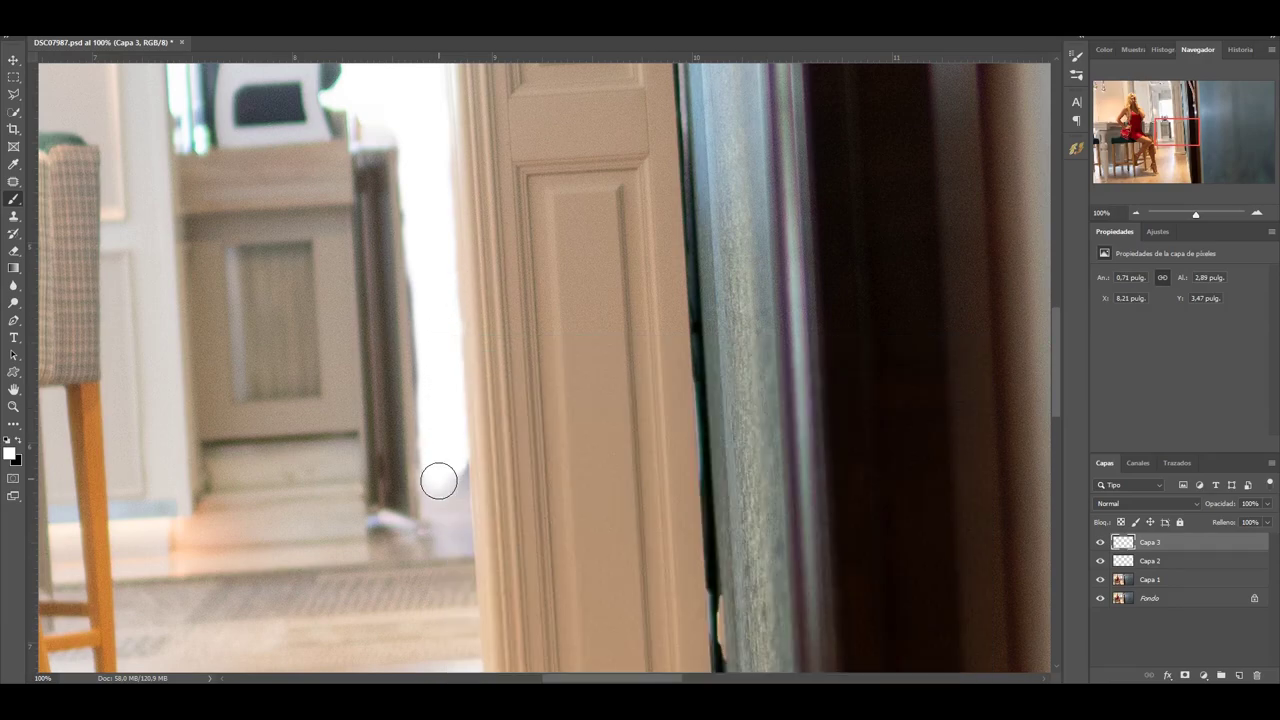
pyautogui.moveTo(447, 490)
pyautogui.mouseDown()
pyautogui.moveTo(449, 466)
pyautogui.moveTo(449, 528)
pyautogui.moveTo(434, 440)
pyautogui.moveTo(445, 416)
pyautogui.mouseUp()
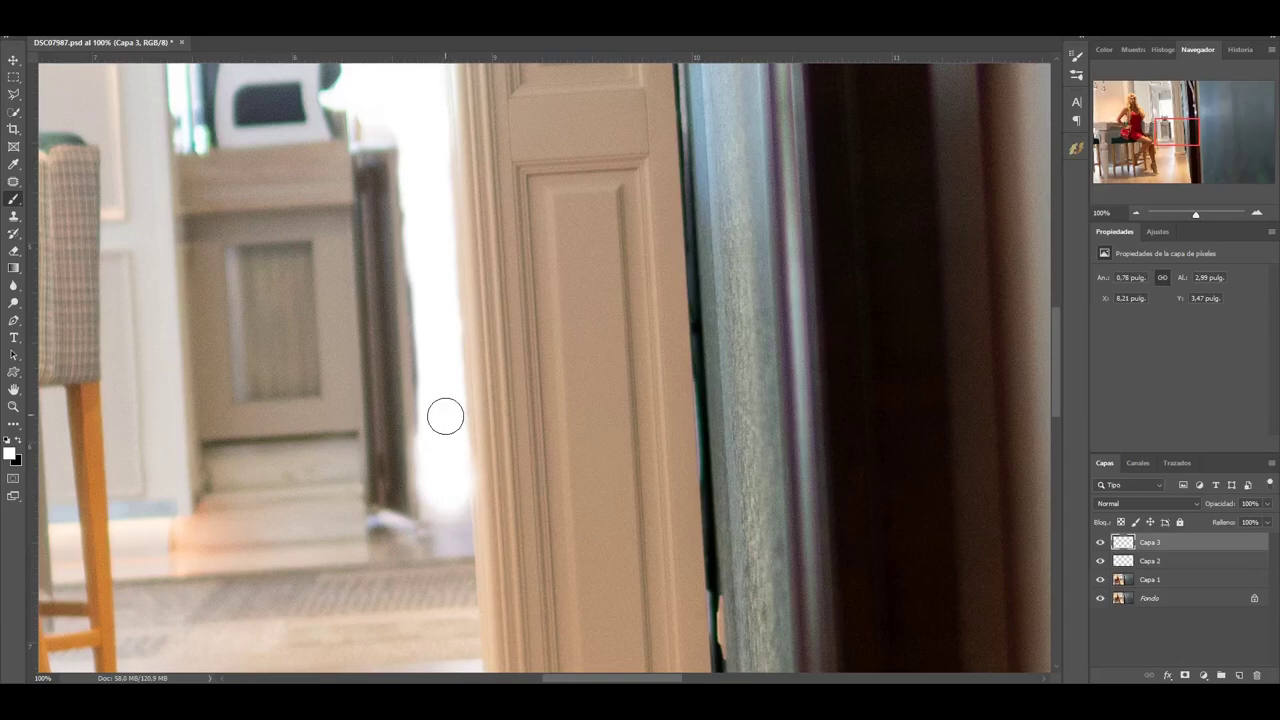
pyautogui.click(1185, 677)
pyautogui.press('x')
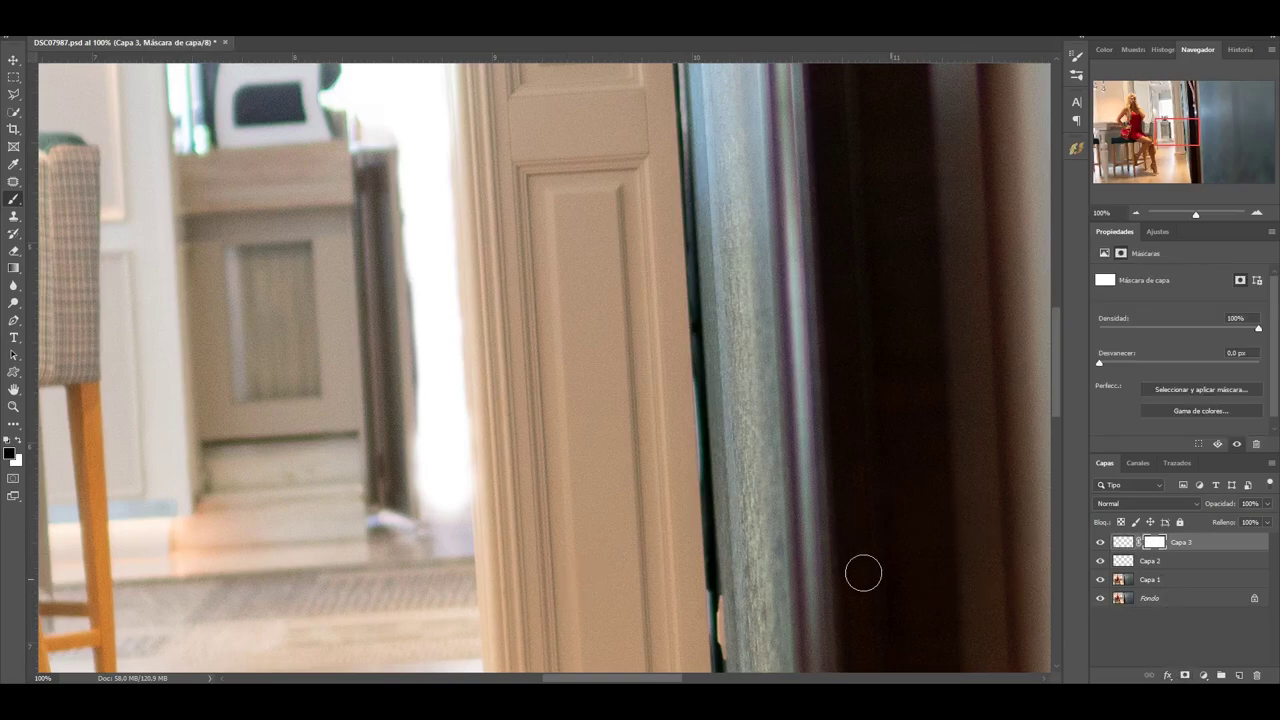
# Raise brush hardness to 94% and Shift-click a straight black mask line along the door edge
pyautogui.rightClick(551, 434)
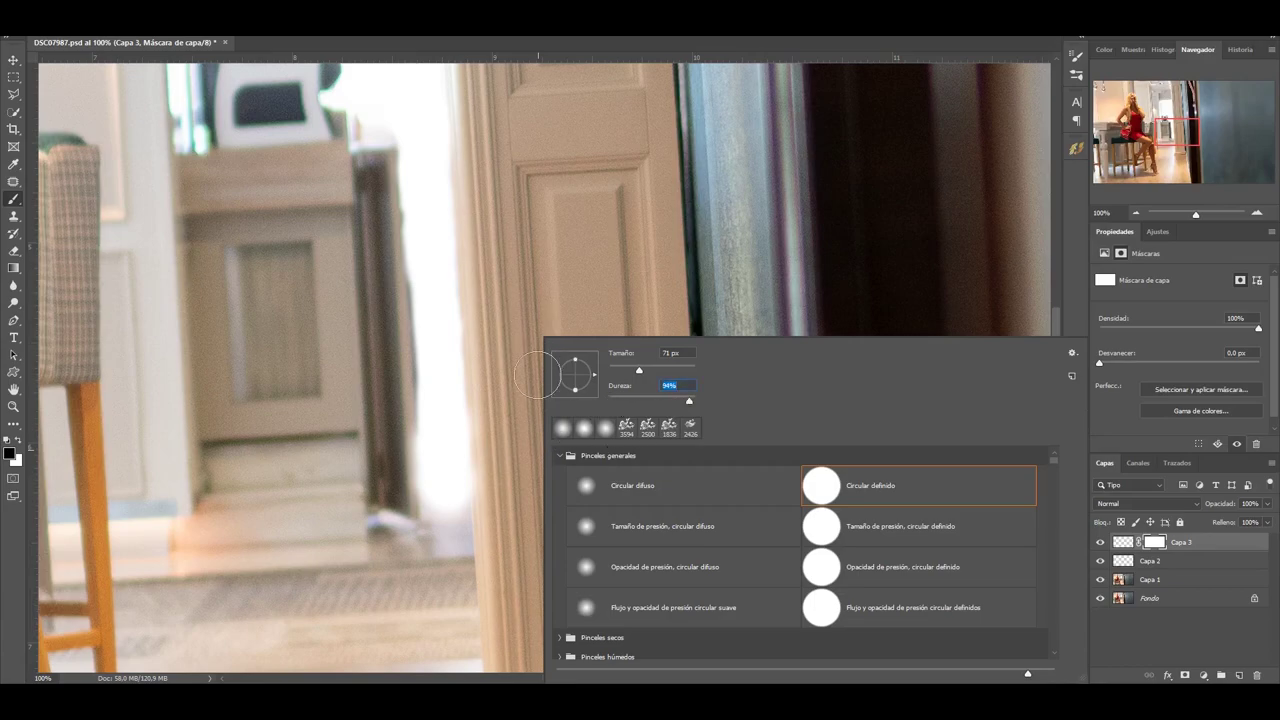
pyautogui.click(507, 458)
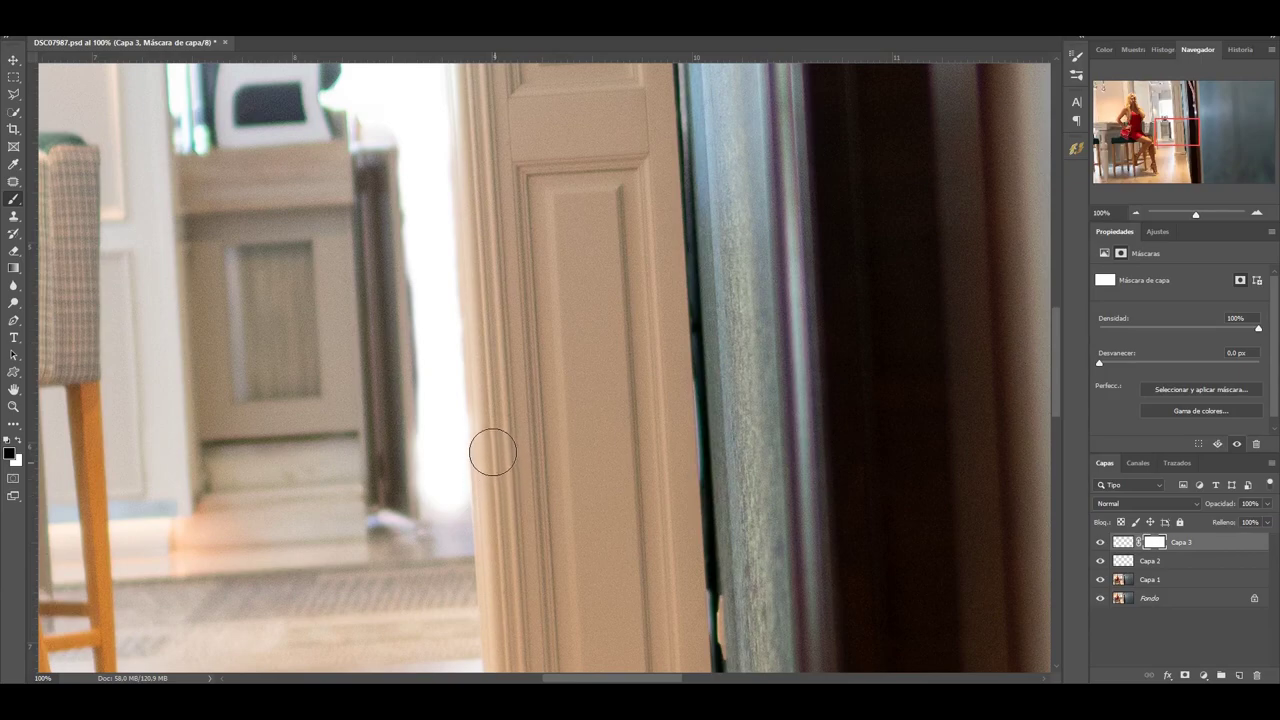
pyautogui.press('ctrl')
pyautogui.press('shift')
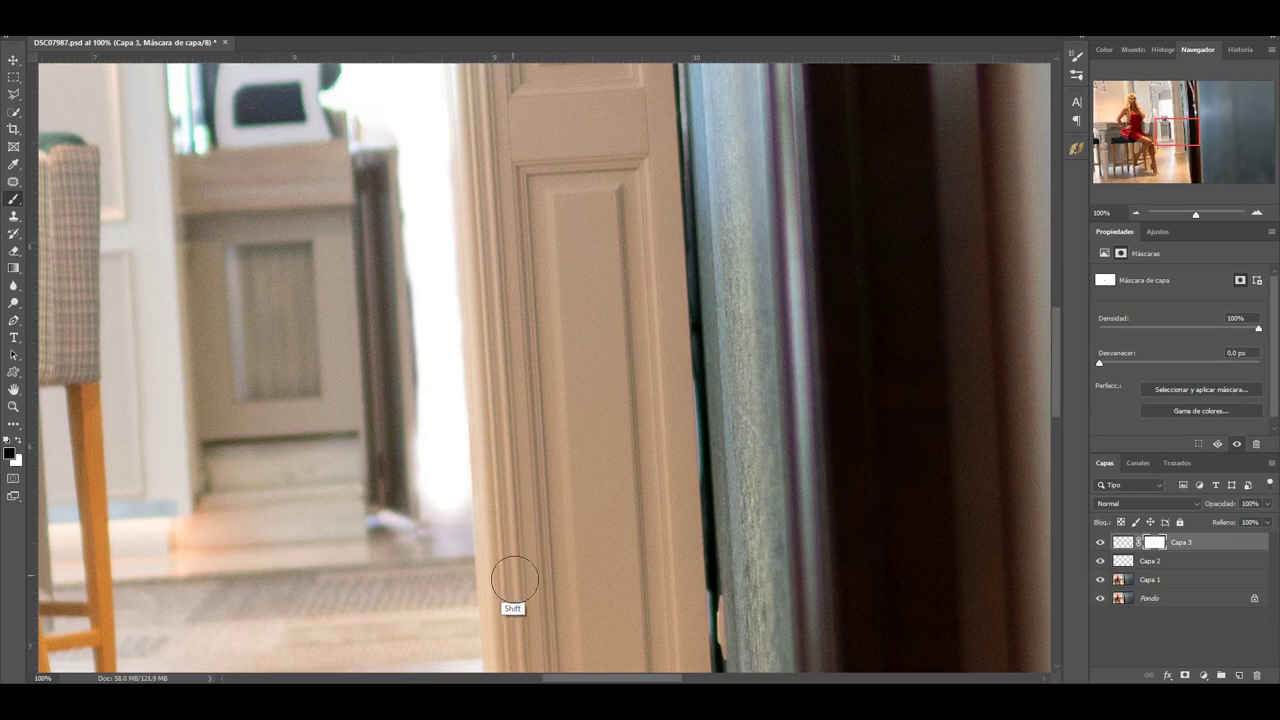
pyautogui.press('shift')
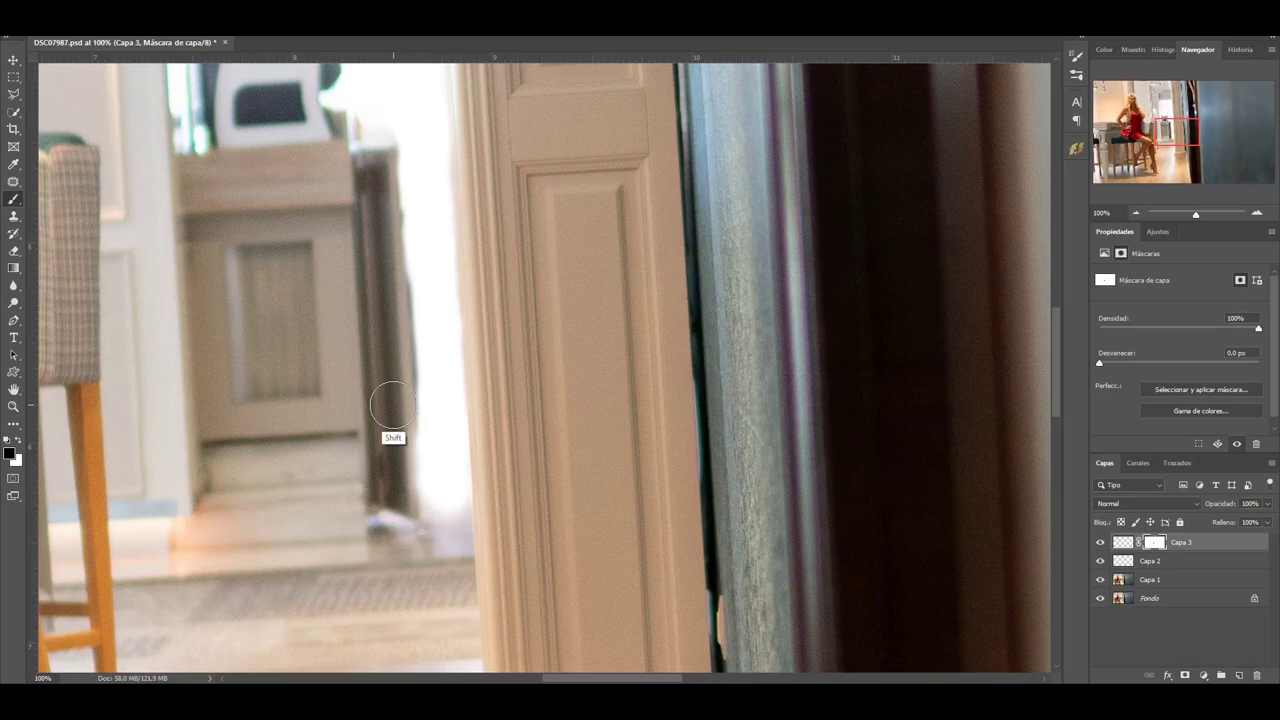
pyautogui.keyDown('shift'); pyautogui.click(392, 404); pyautogui.keyUp('shift')
pyautogui.hotkey('ctrl', 'z')
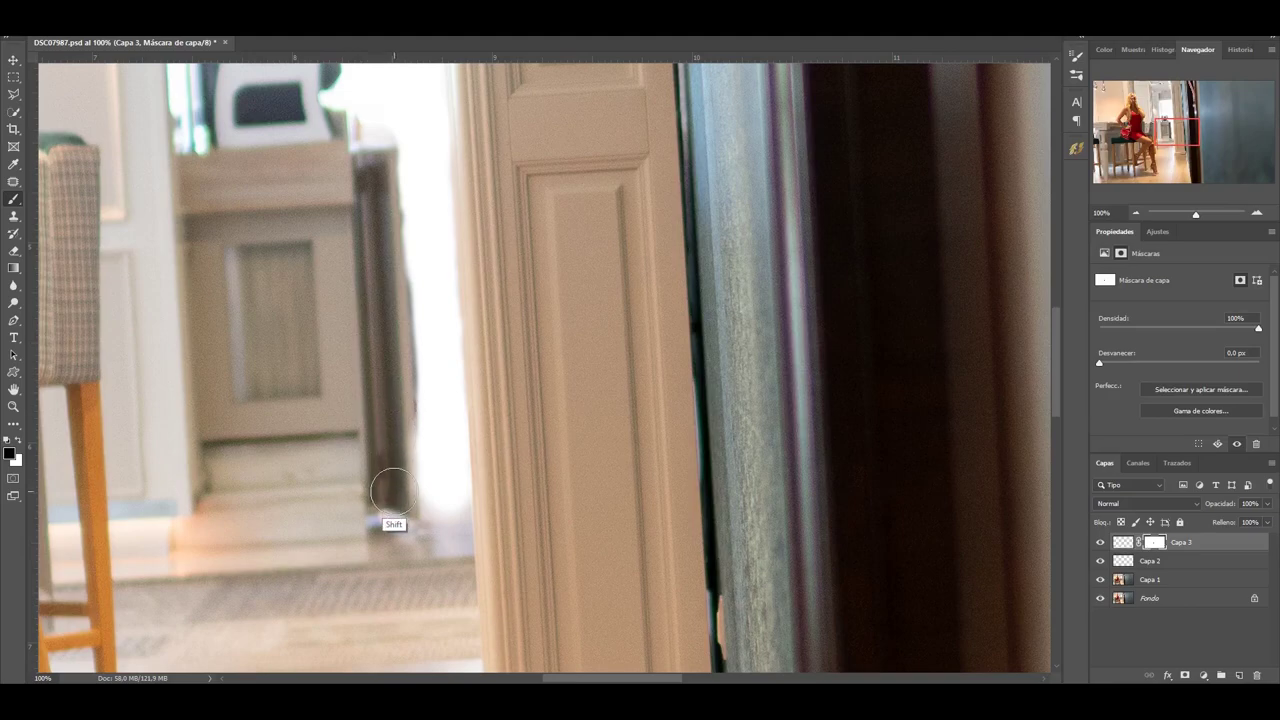
pyautogui.keyDown('shift'); pyautogui.click(391, 540); pyautogui.keyUp('shift')
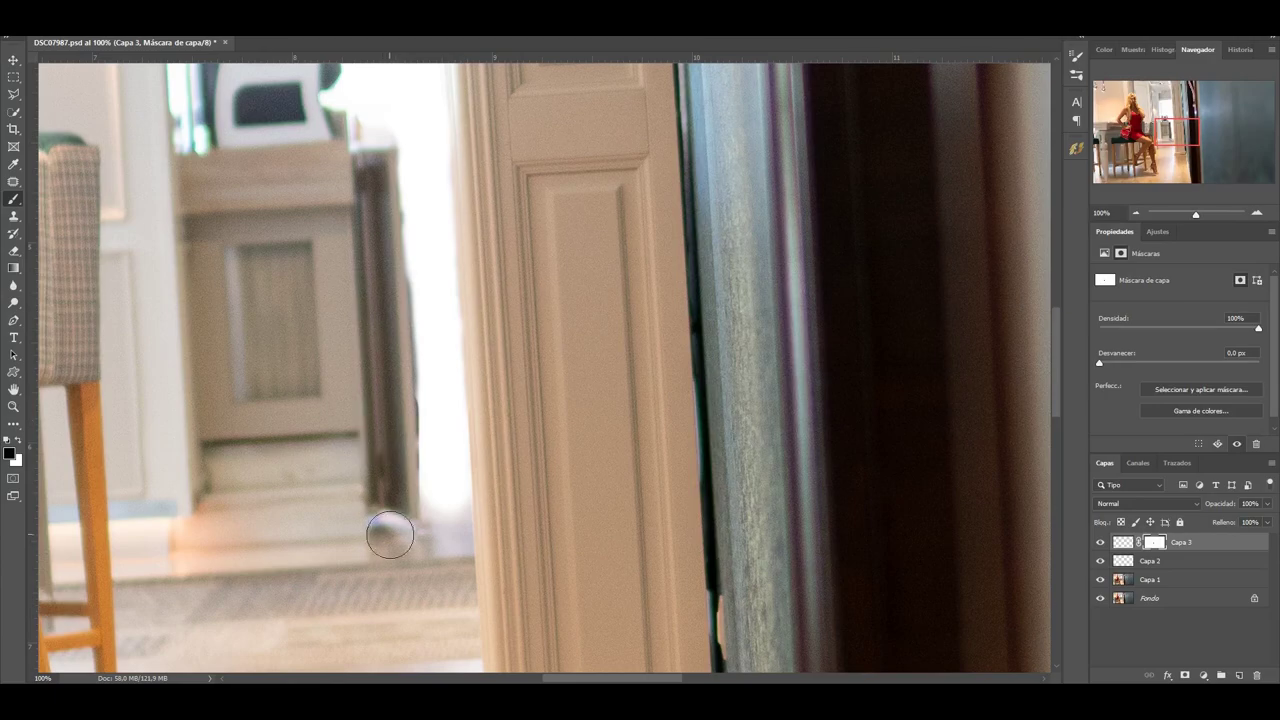
# Zoom out and back in to check the cleaned door edge against the whole photo
pyautogui.click(1135, 213)
pyautogui.click(1135, 213)
pyautogui.click(1135, 213)
pyautogui.click(1135, 213)
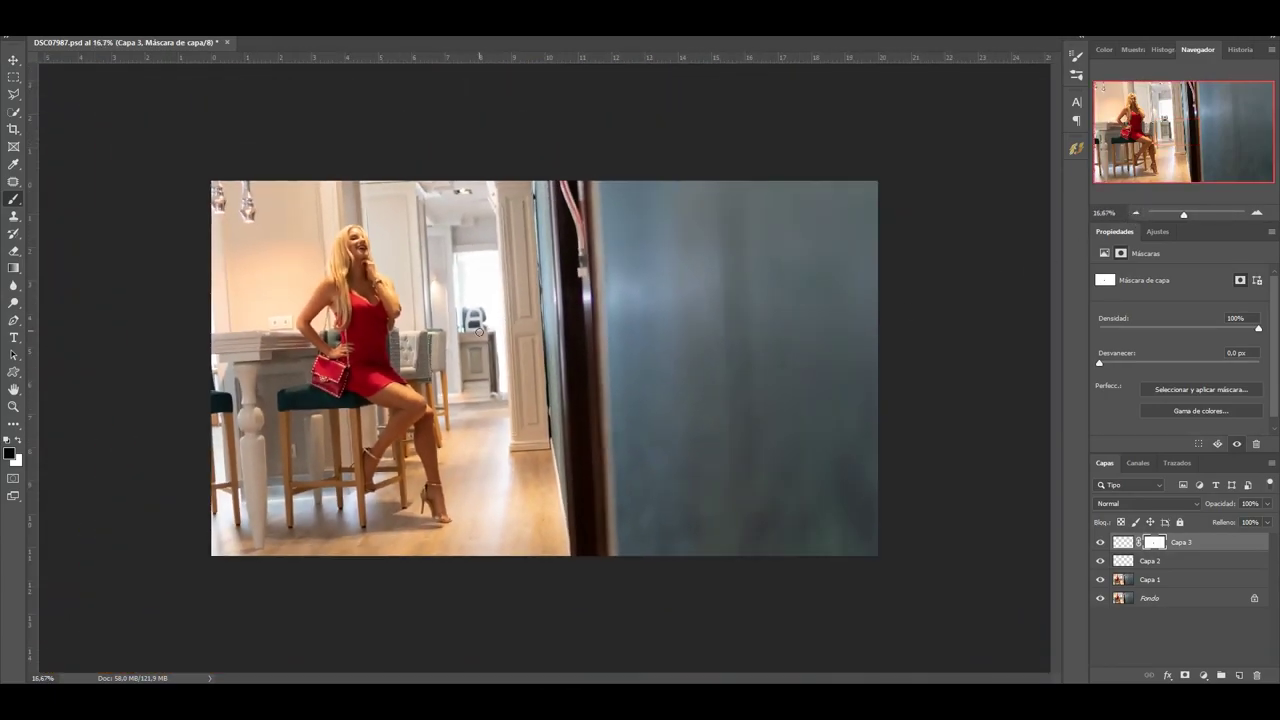
pyautogui.click(1257, 213)
pyautogui.click(1257, 213)
pyautogui.click(1257, 213)
pyautogui.click(1257, 213)
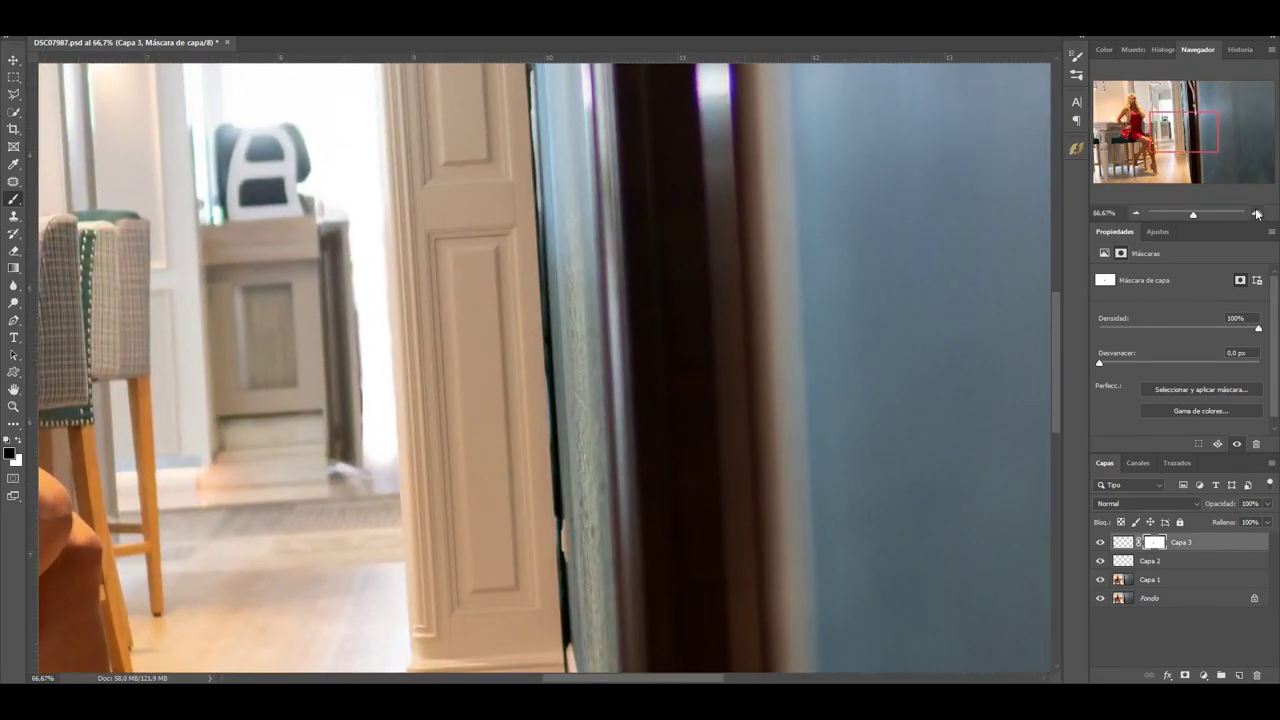
pyautogui.click(1257, 213)
pyautogui.click(1257, 213)
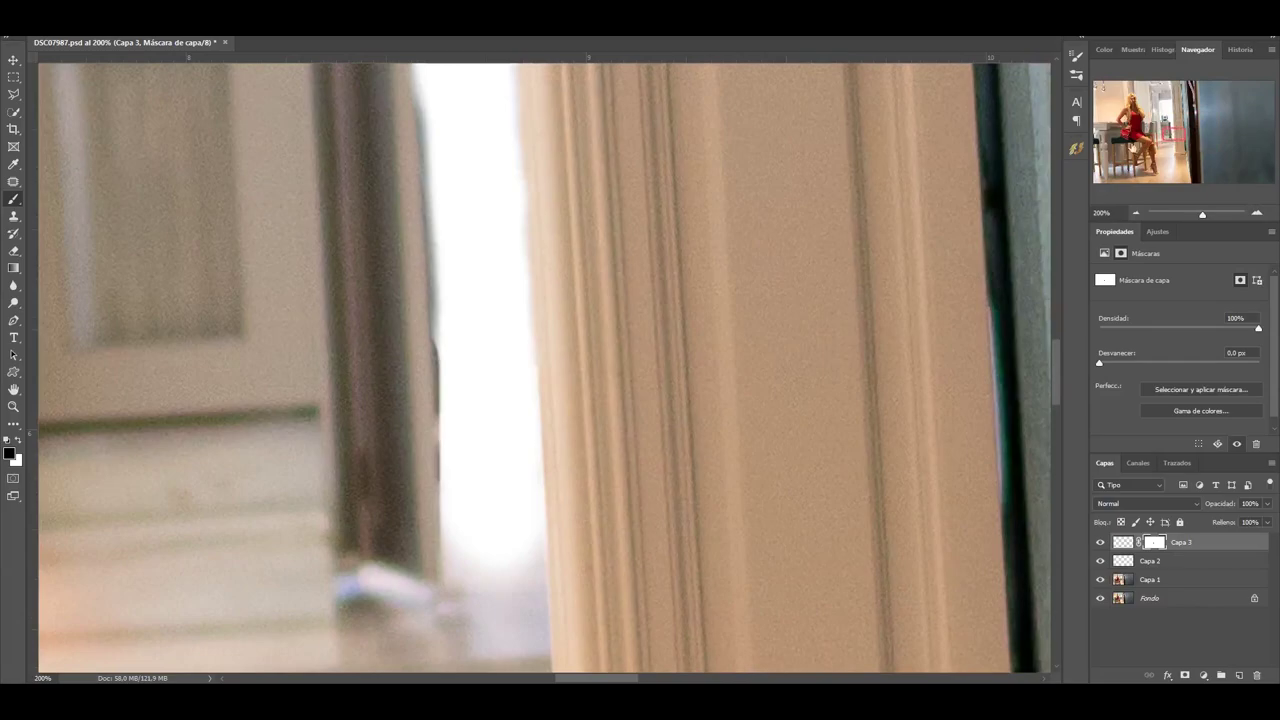
pyautogui.click(1135, 213)
pyautogui.click(1135, 213)
pyautogui.click(1135, 212)
pyautogui.click(1134, 211)
pyautogui.click(1134, 211)
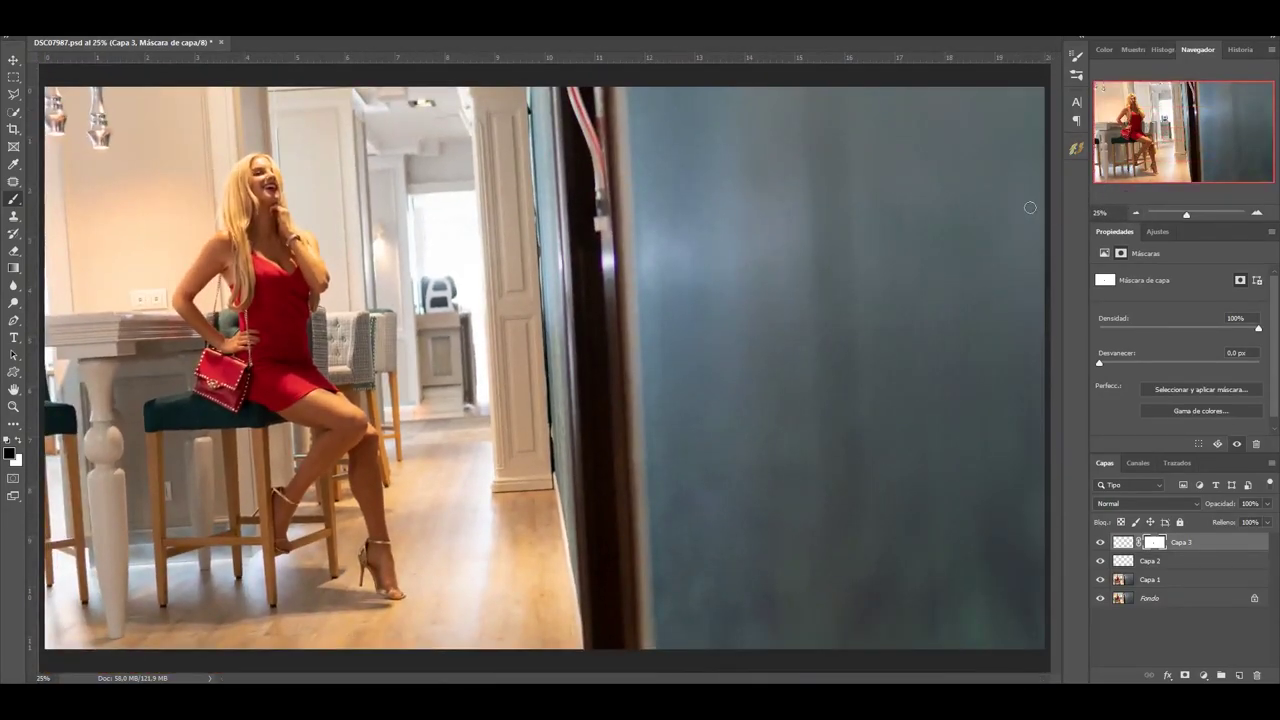
pyautogui.click(1137, 213)
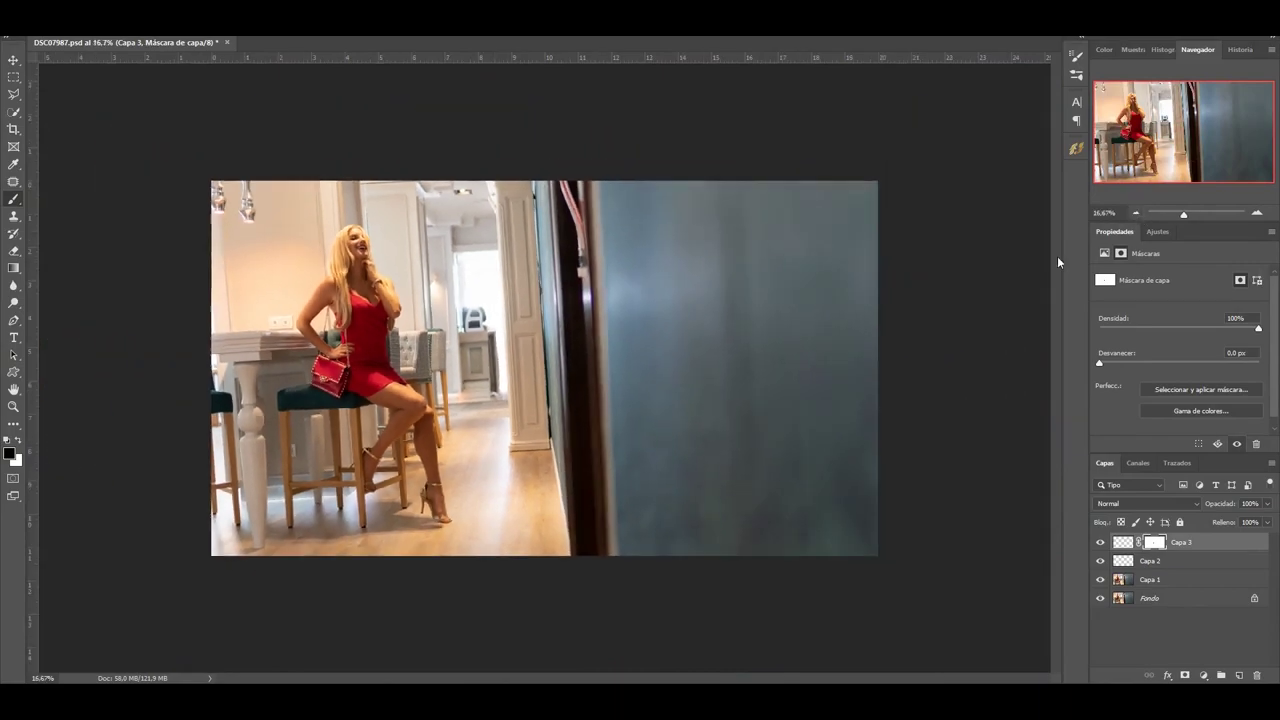
pyautogui.click(1257, 214)
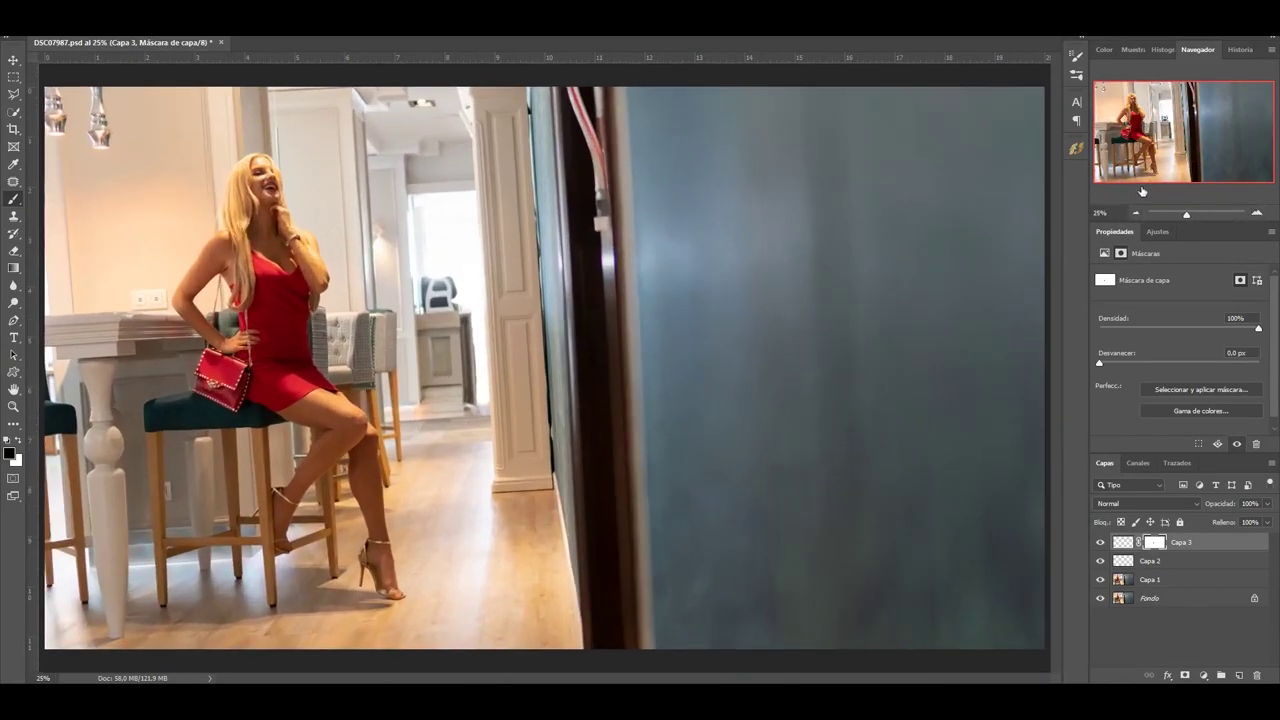
pyautogui.click(1135, 213)
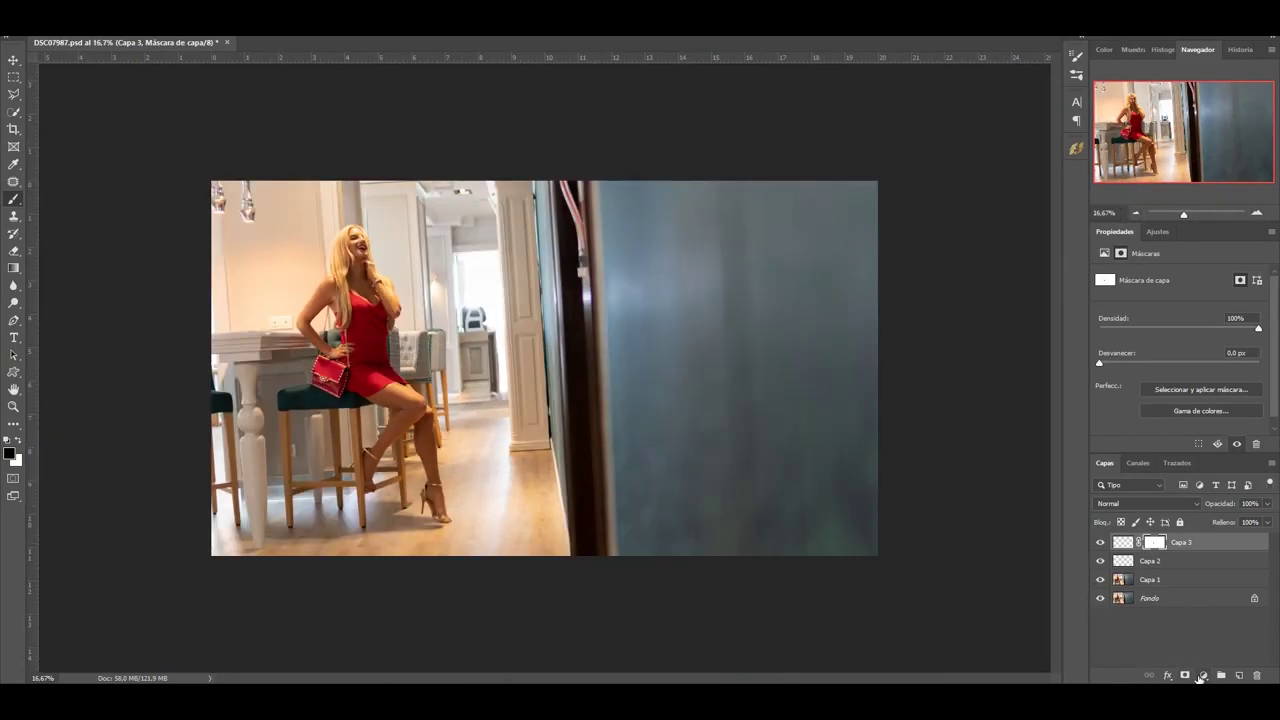
pyautogui.click(1199, 678)
# Add Curves layer Curvas 1 and pull several midtone points down to darken the photo
pyautogui.click(1200, 516)
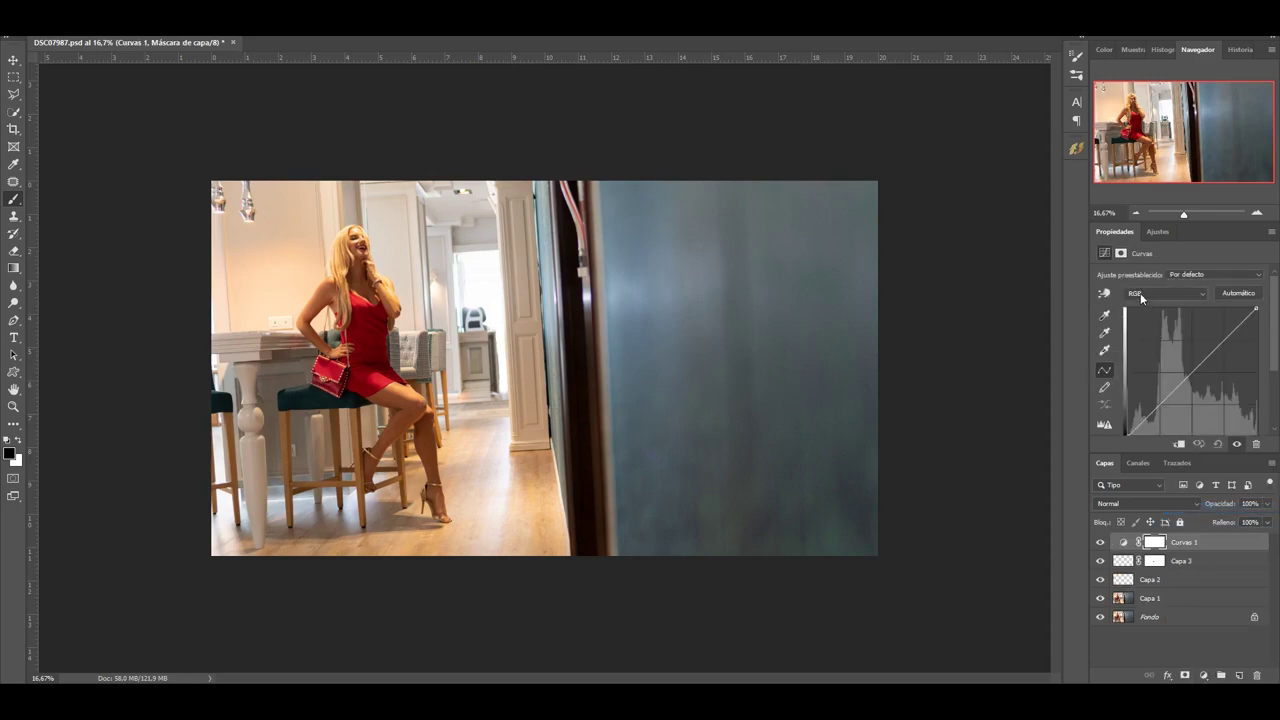
pyautogui.moveTo(1192, 372); pyautogui.dragTo(1193, 384)
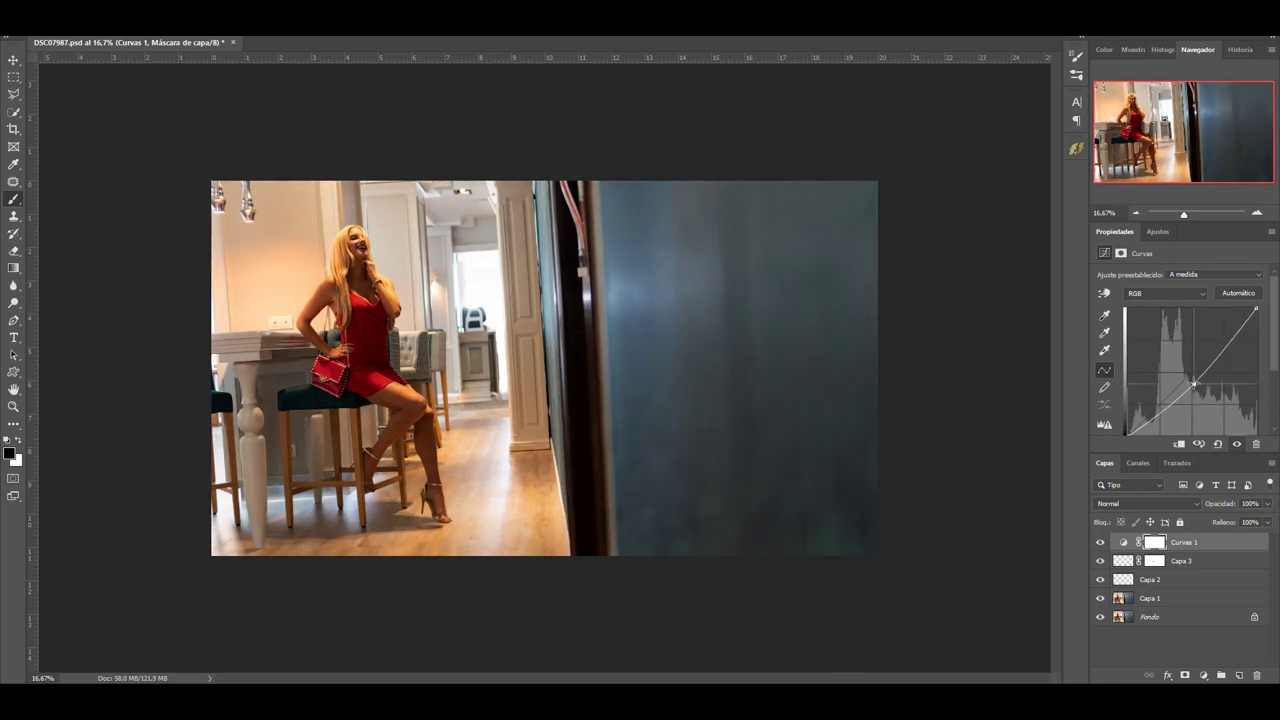
pyautogui.moveTo(1274, 352); pyautogui.dragTo(1274, 360)
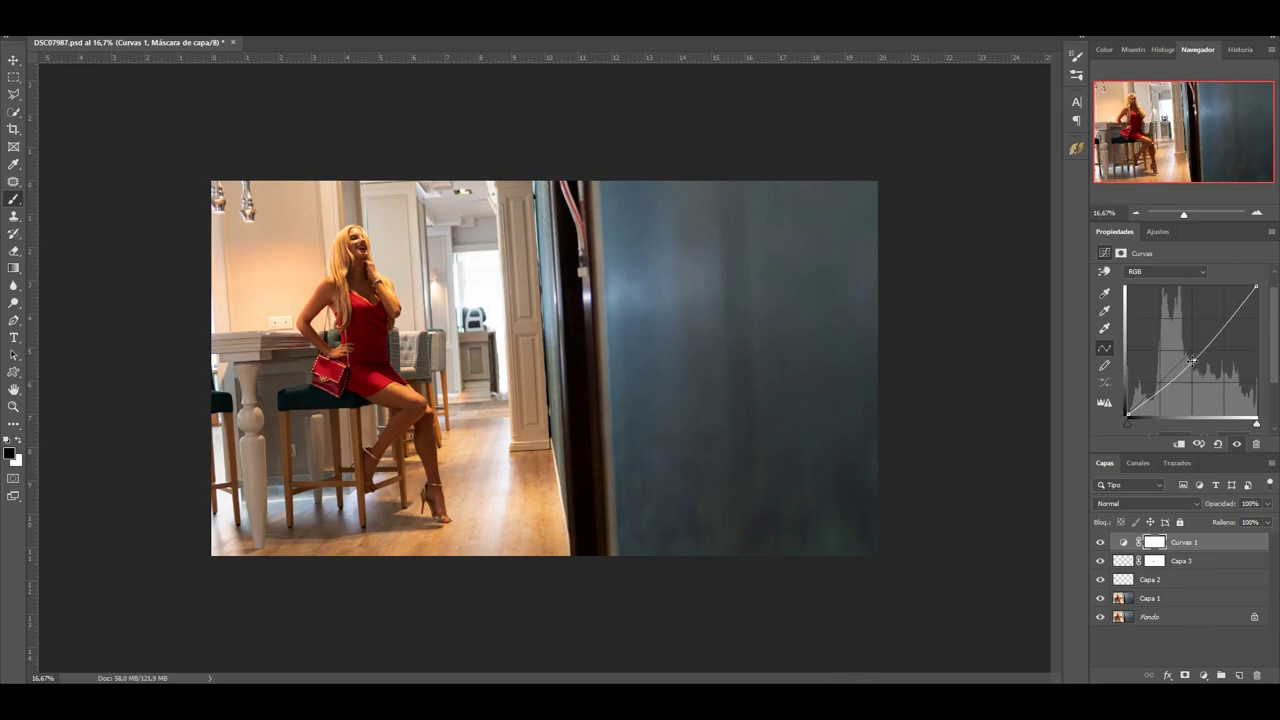
pyautogui.moveTo(1168, 383); pyautogui.dragTo(1161, 388)
pyautogui.click(1226, 323)
pyautogui.moveTo(1224, 324); pyautogui.dragTo(1221, 331)
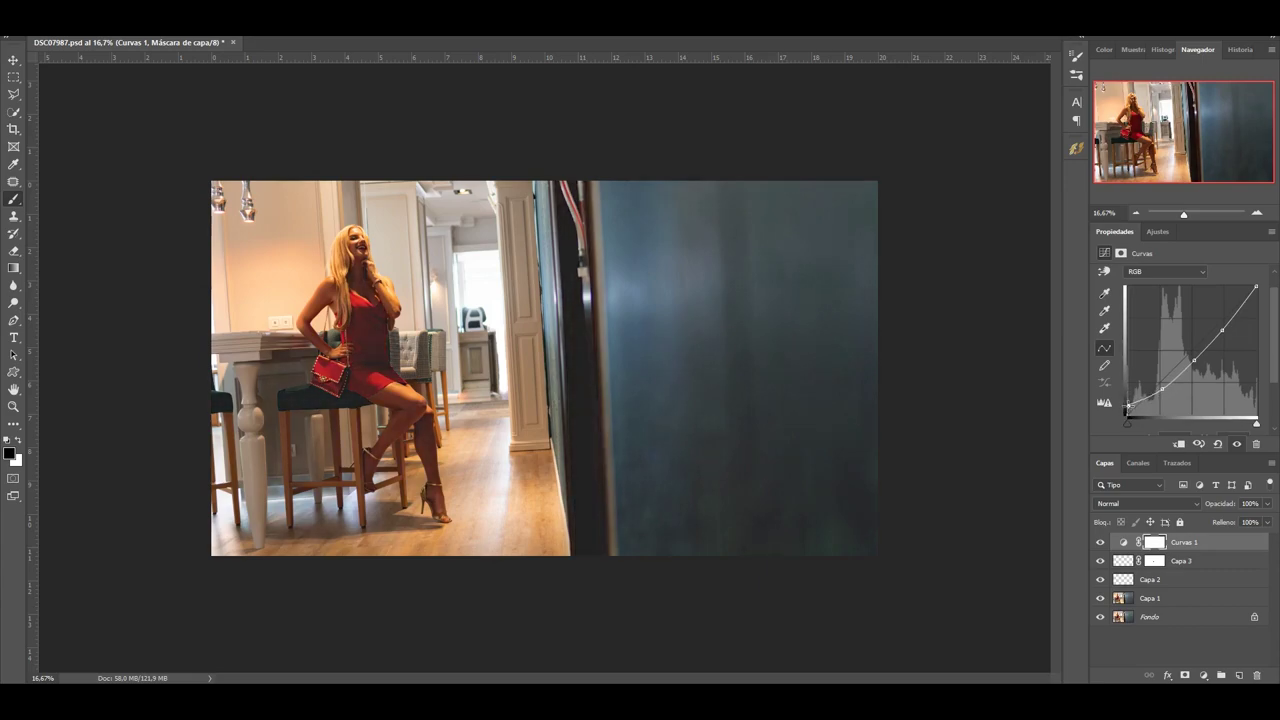
pyautogui.moveTo(1127, 404); pyautogui.dragTo(1127, 399)
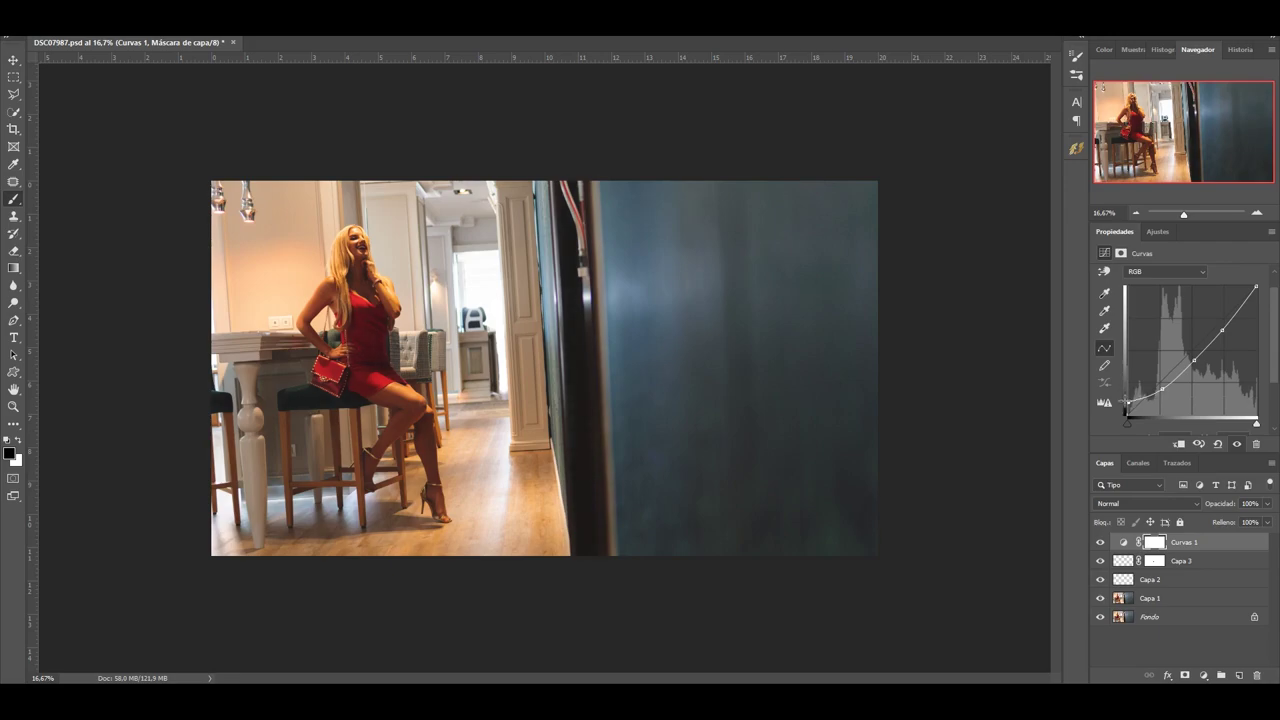
# Lift the black point and lower the white point to fade shadows and soften highlights
pyautogui.moveTo(1126, 404)
pyautogui.mouseDown()
pyautogui.moveTo(1127, 375)
pyautogui.moveTo(1124, 418)
pyautogui.mouseUp()
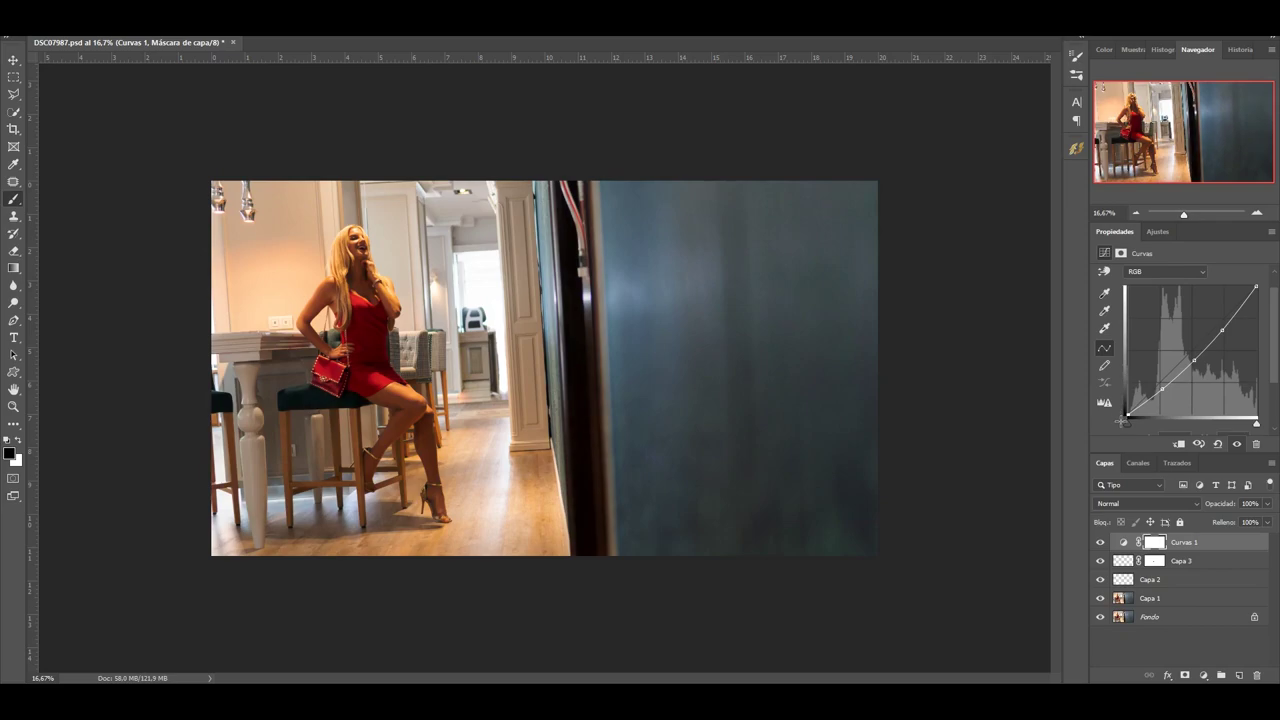
pyautogui.moveTo(1254, 287)
pyautogui.mouseDown()
pyautogui.moveTo(1254, 321)
pyautogui.moveTo(1233, 298)
pyautogui.mouseUp()
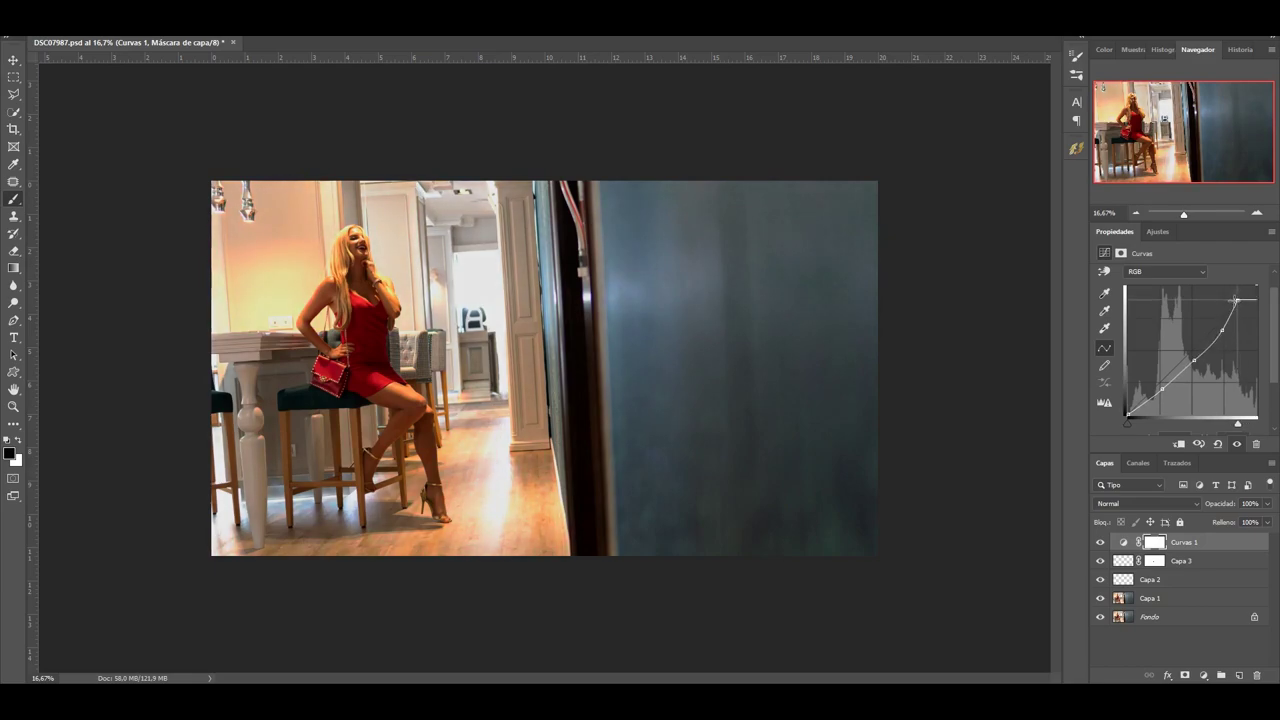
pyautogui.moveTo(1233, 298); pyautogui.dragTo(1258, 286)
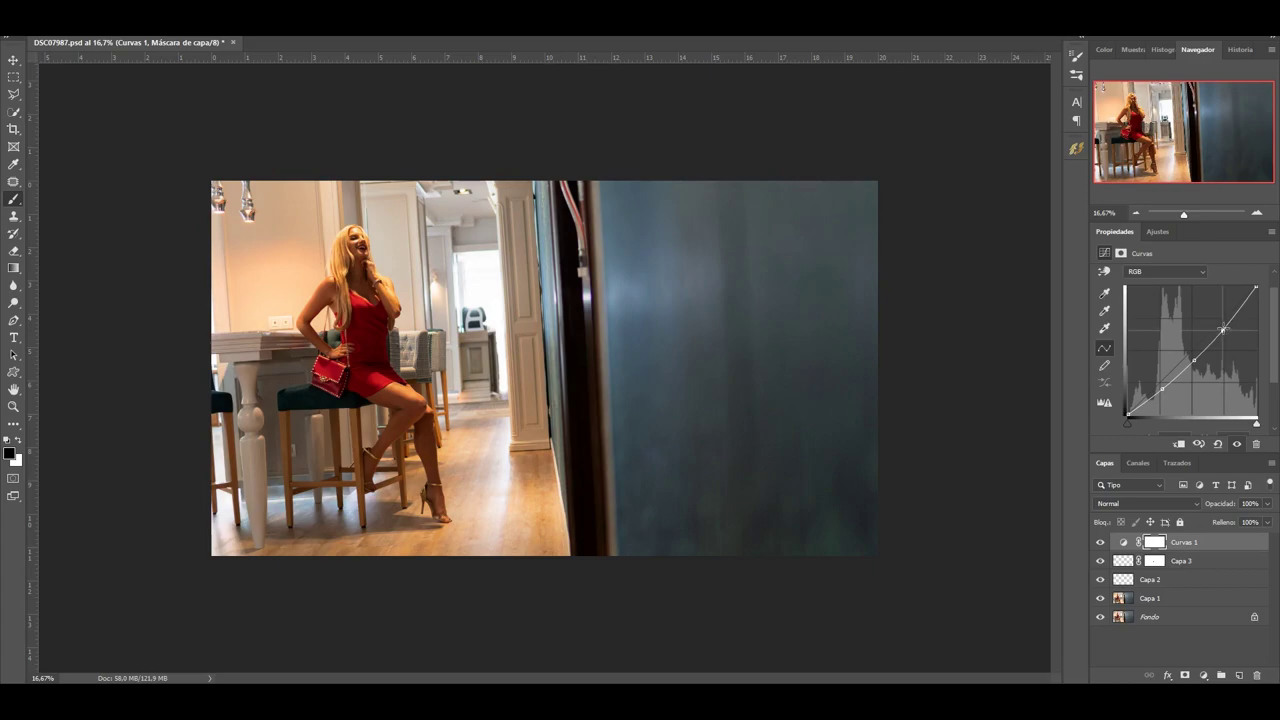
pyautogui.moveTo(1197, 358); pyautogui.dragTo(1200, 352)
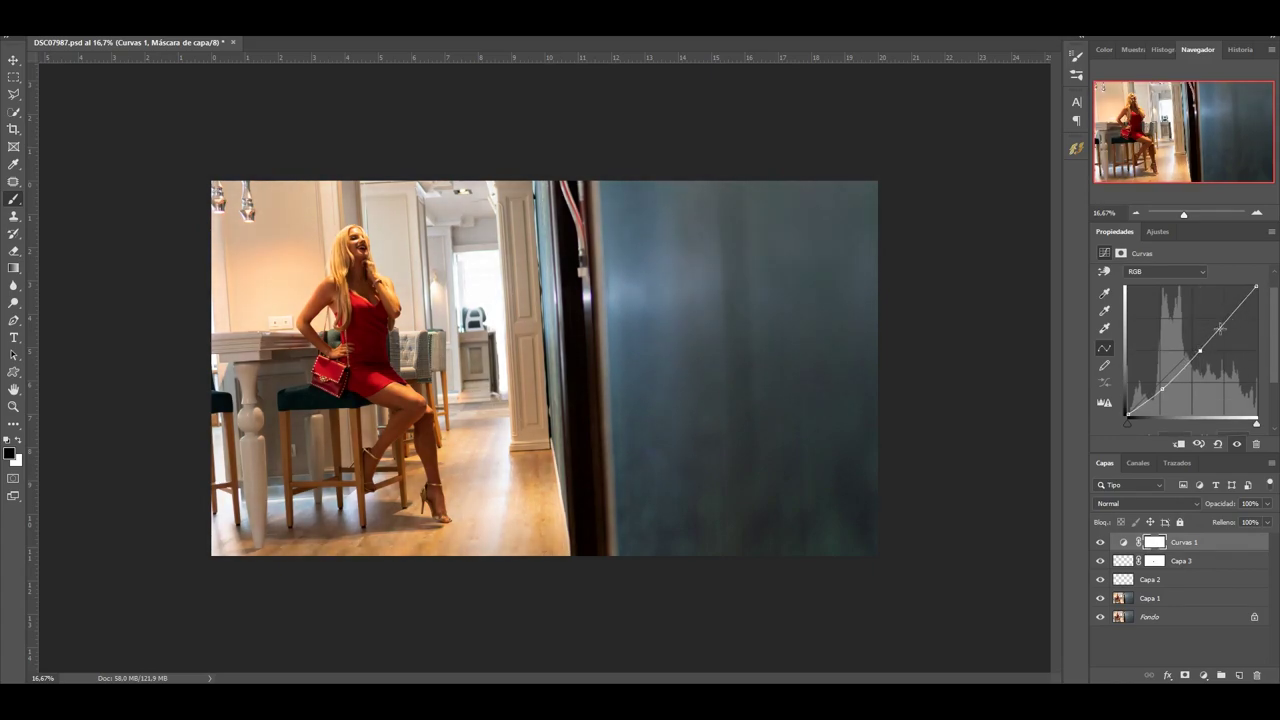
pyautogui.click(1219, 328)
pyautogui.moveTo(1257, 287); pyautogui.dragTo(1251, 302)
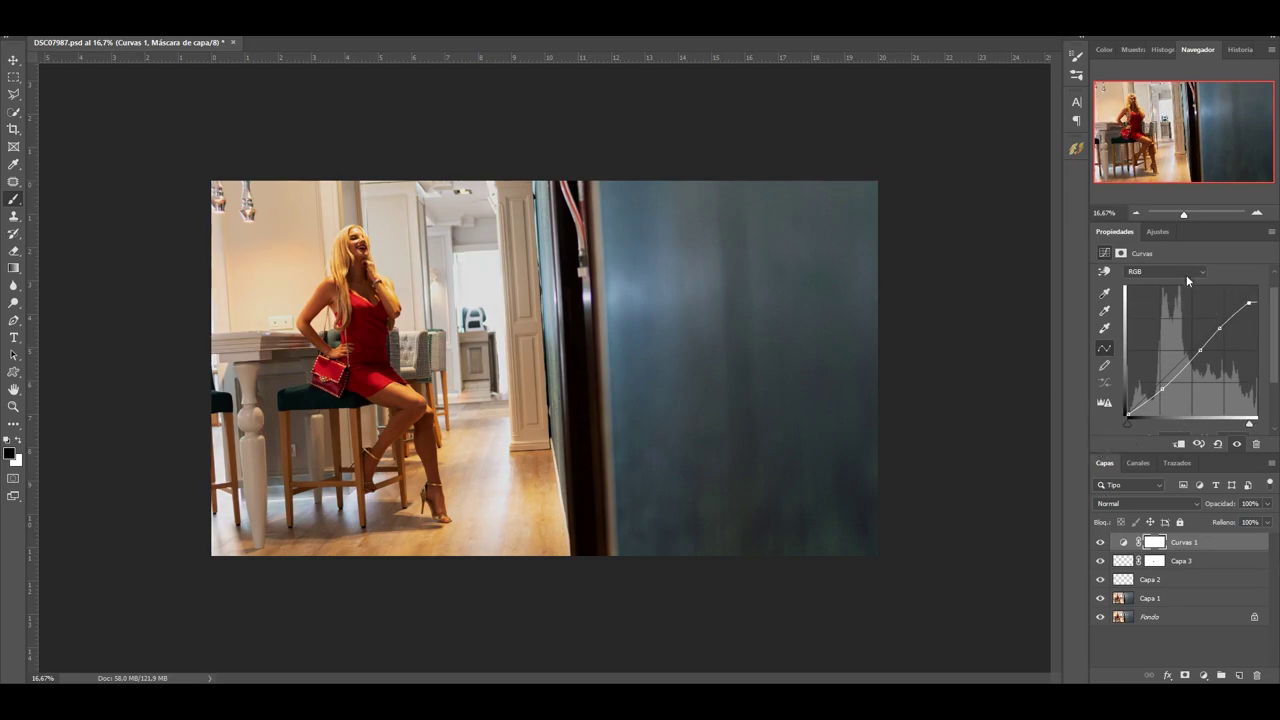
pyautogui.click(1150, 272)
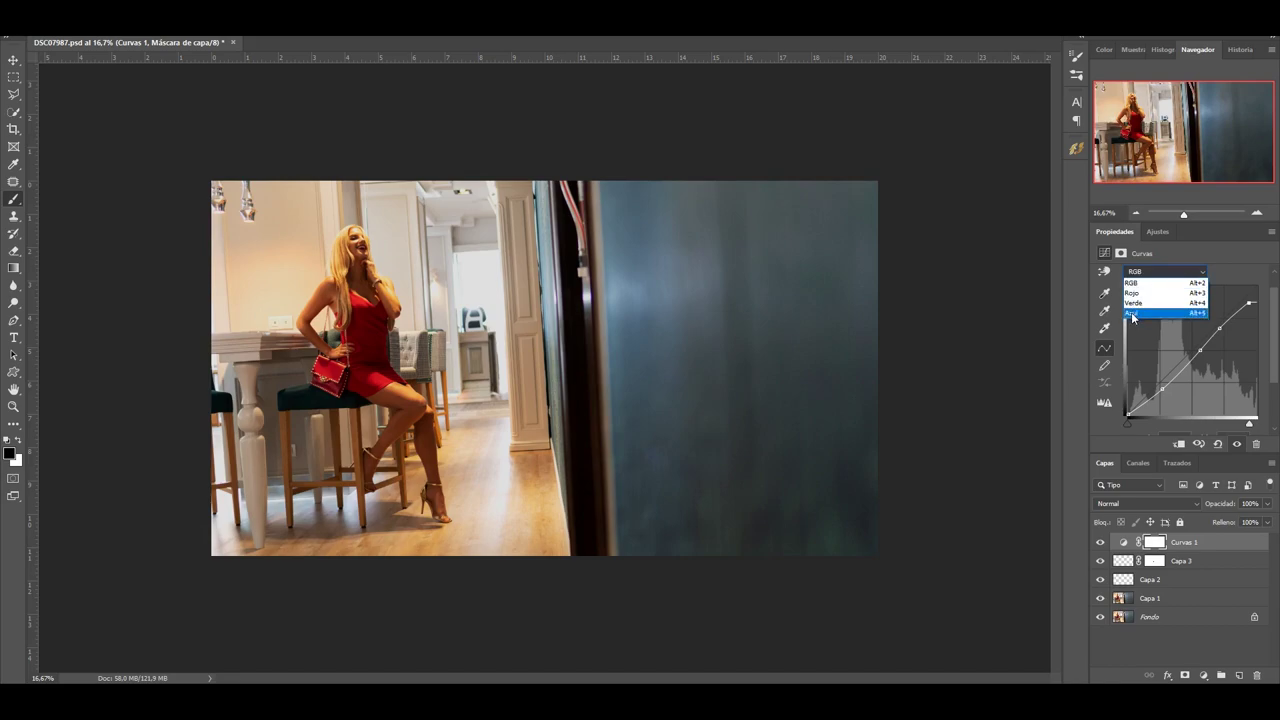
# Steepen the Blue channel curve of Curvas 1 to give the photo a cool blue cast
pyautogui.click(1132, 314)
pyautogui.moveTo(1254, 288)
pyautogui.mouseDown()
pyautogui.moveTo(1228, 277)
pyautogui.moveTo(1262, 273)
pyautogui.moveTo(1258, 283)
pyautogui.mouseUp()
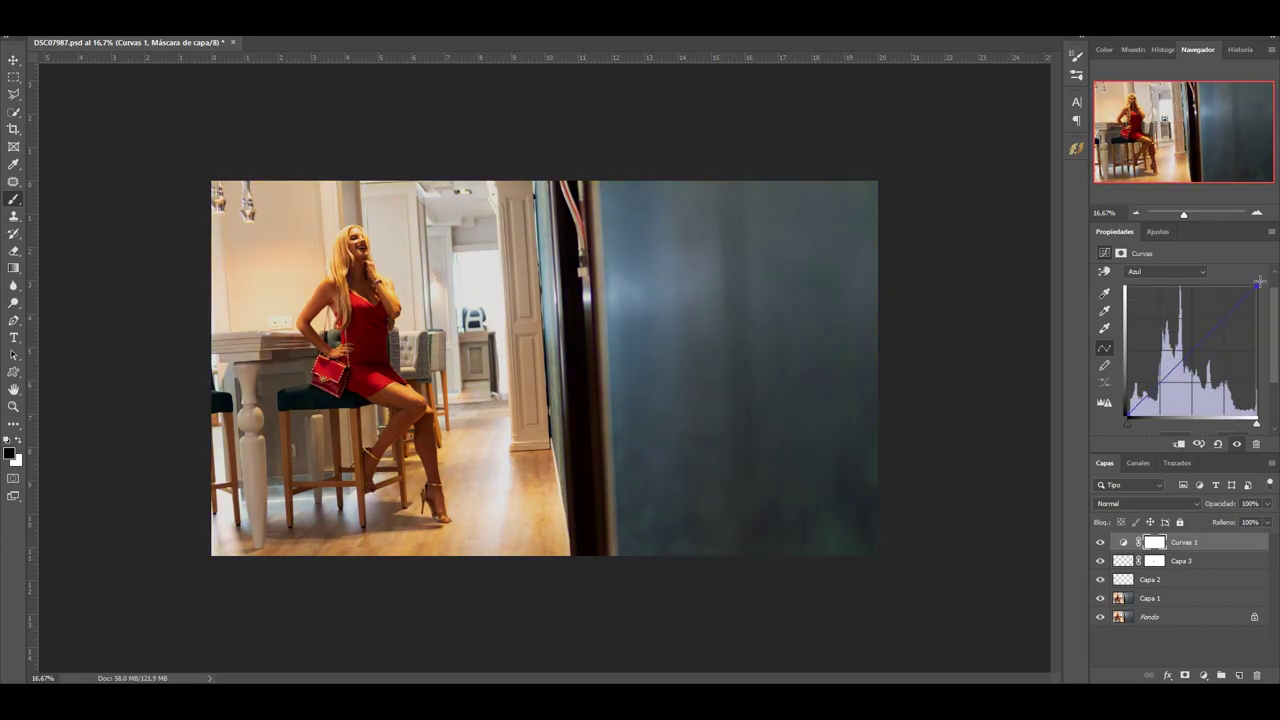
pyautogui.moveTo(1257, 284); pyautogui.dragTo(1239, 277)
pyautogui.click(1203, 675)
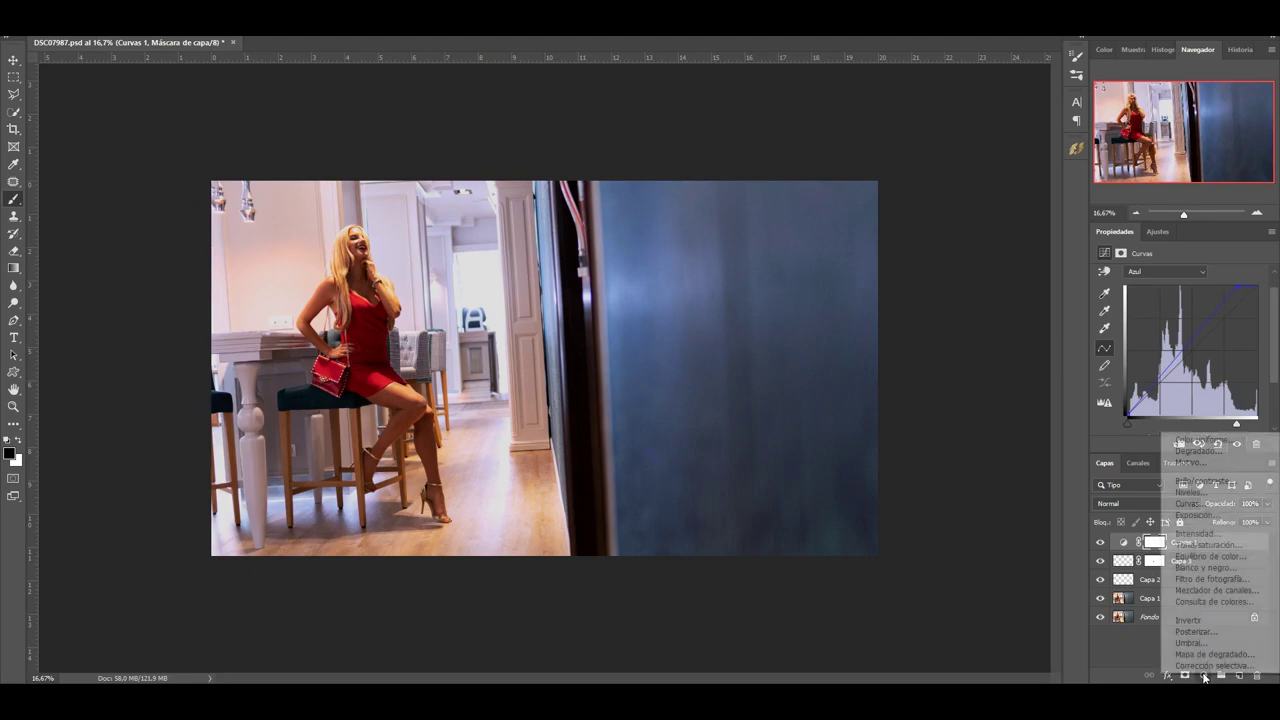
# Add a Selective Color layer and set its Rojos to Cian -12 and Negro +9
pyautogui.click(1203, 666)
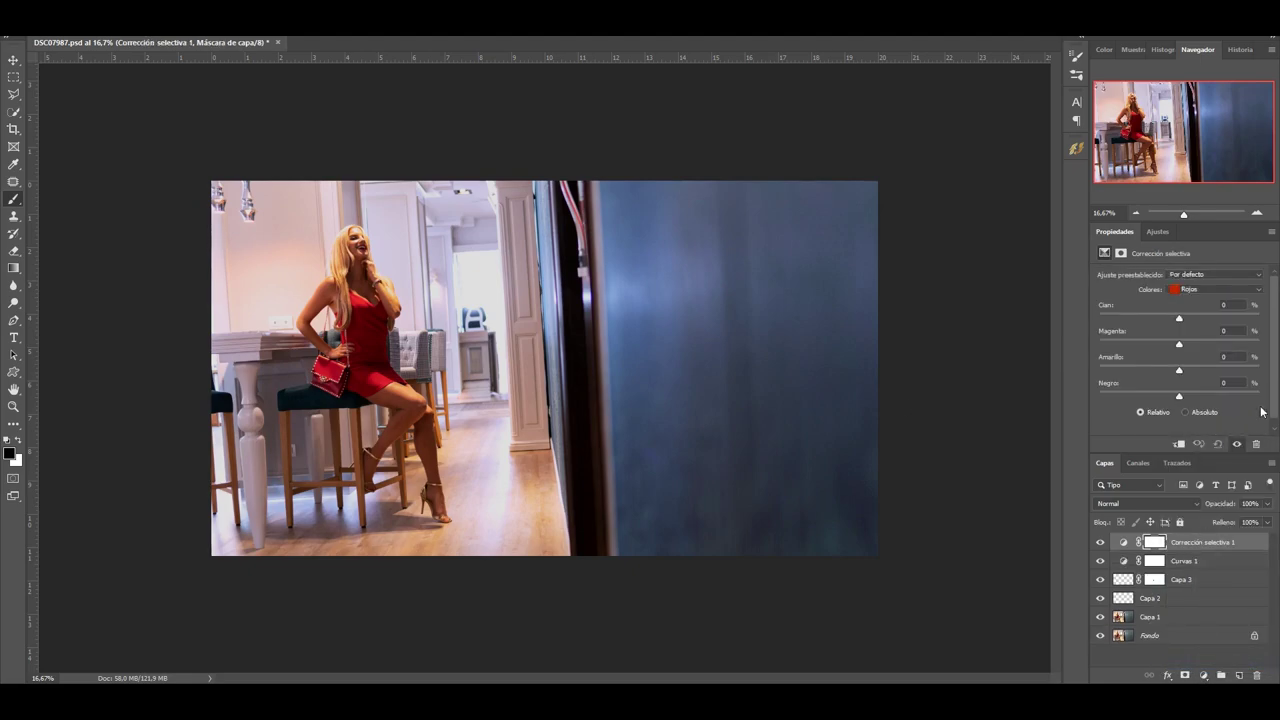
pyautogui.click(1188, 290)
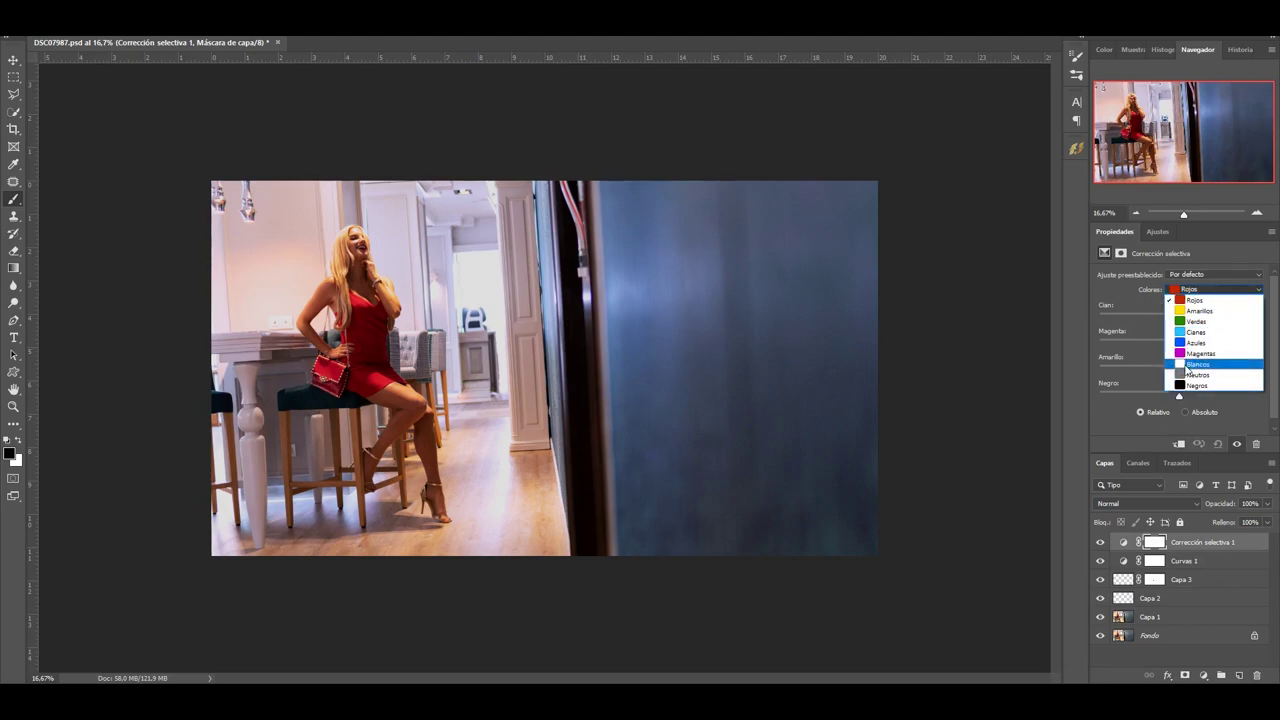
pyautogui.click(1199, 302)
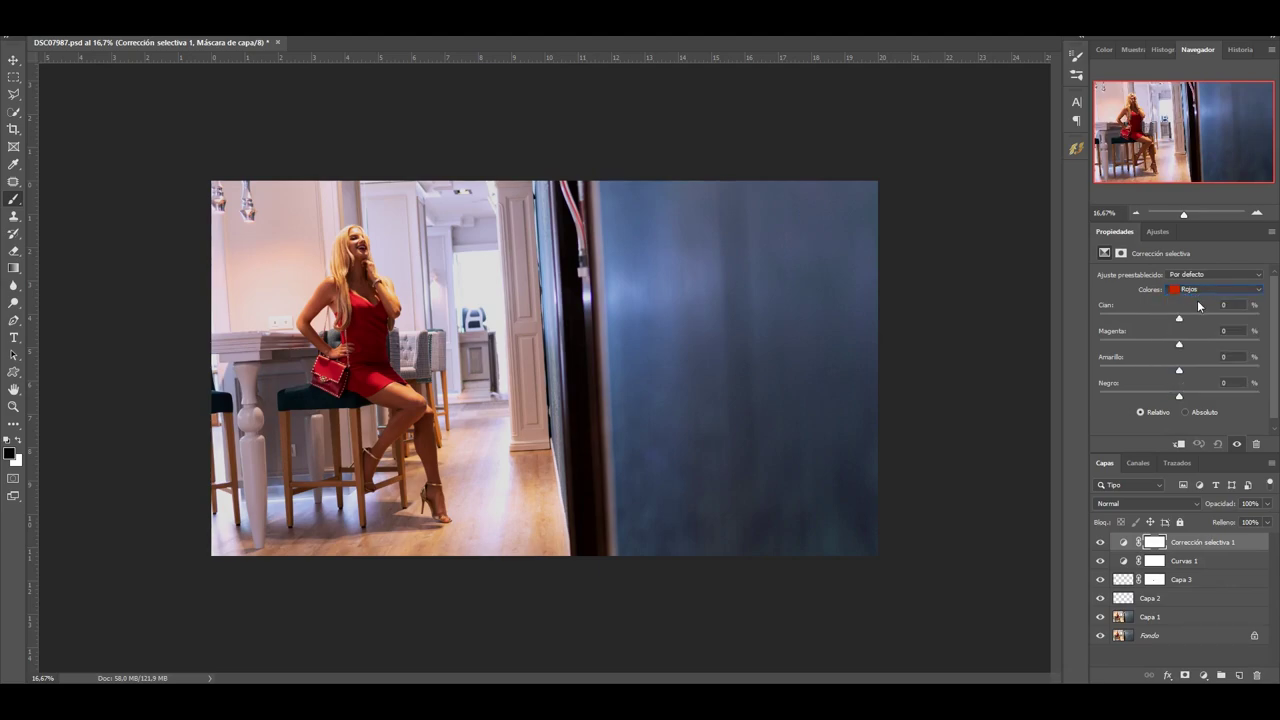
pyautogui.moveTo(1179, 320)
pyautogui.mouseDown()
pyautogui.moveTo(1206, 318)
pyautogui.moveTo(1145, 313)
pyautogui.mouseUp()
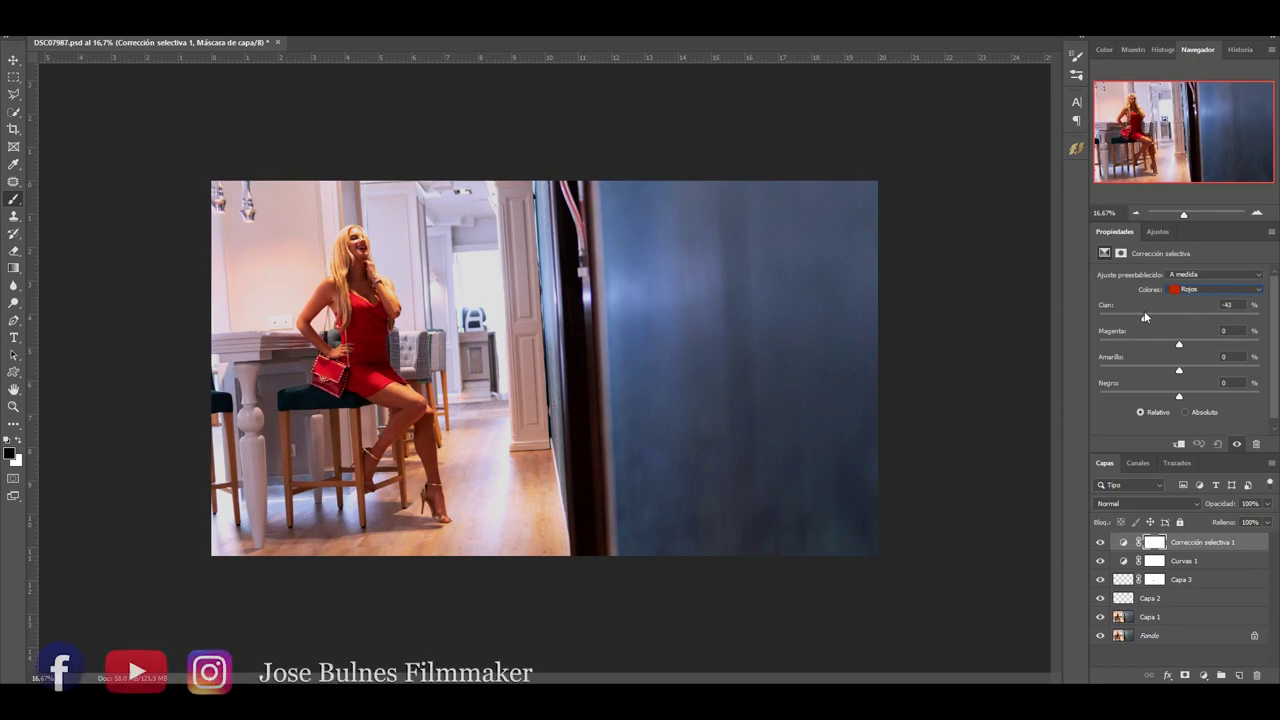
pyautogui.moveTo(1145, 313); pyautogui.dragTo(1150, 317)
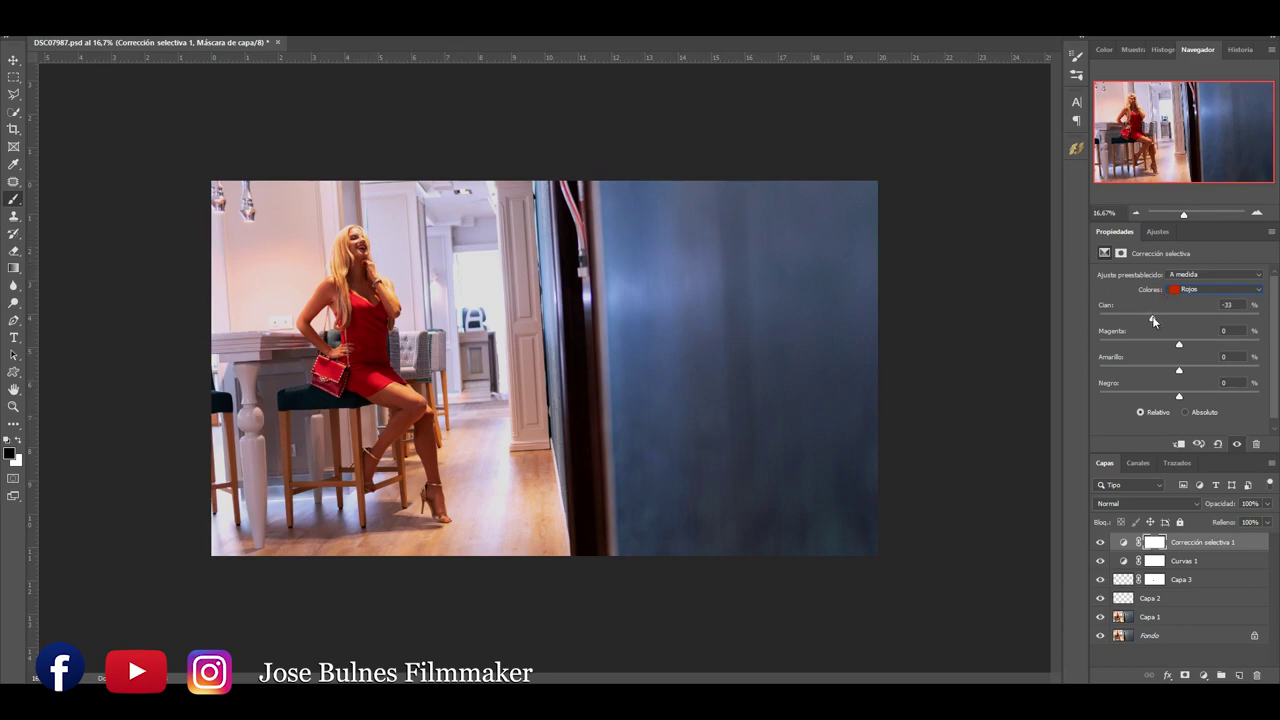
pyautogui.moveTo(1147, 317)
pyautogui.mouseDown()
pyautogui.moveTo(1137, 320)
pyautogui.moveTo(1170, 320)
pyautogui.mouseUp()
pyautogui.moveTo(1193, 393)
pyautogui.mouseDown()
pyautogui.moveTo(1136, 382)
pyautogui.moveTo(1206, 381)
pyautogui.moveTo(1140, 378)
pyautogui.moveTo(1181, 383)
pyautogui.moveTo(1130, 390)
pyautogui.moveTo(1193, 395)
pyautogui.mouseUp()
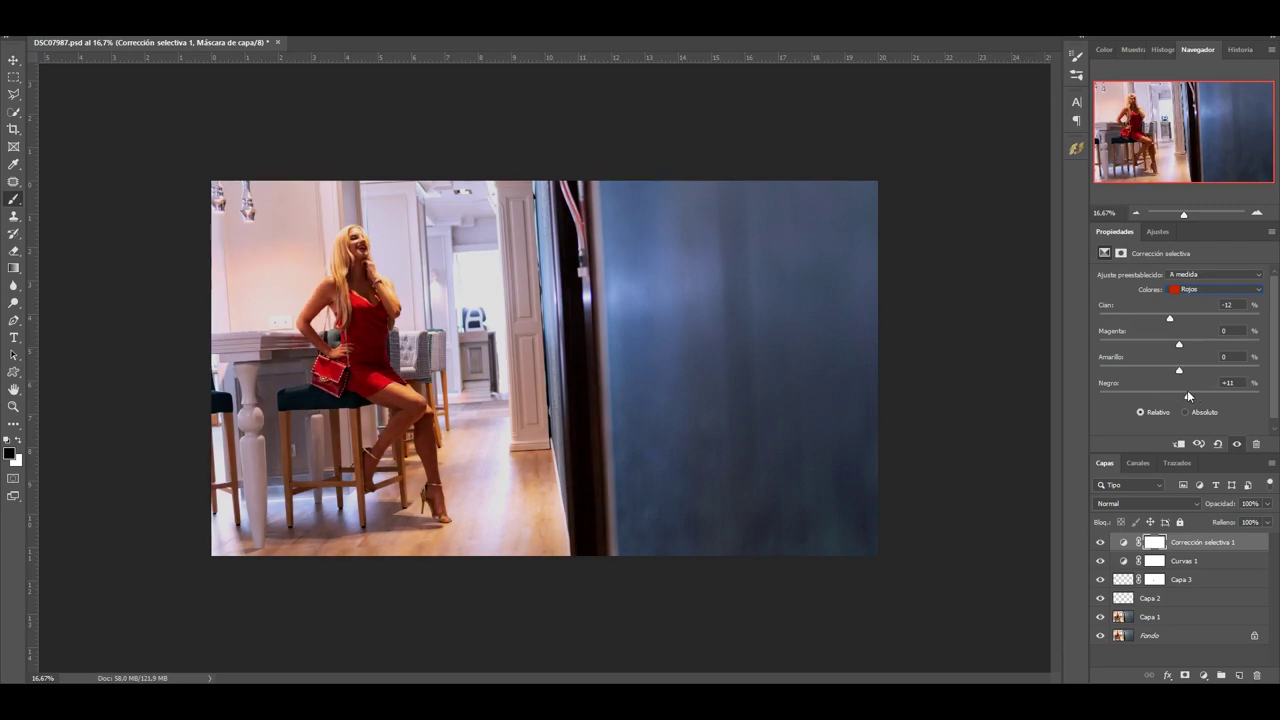
pyautogui.moveTo(1188, 396); pyautogui.dragTo(1186, 393)
# Reset the reds' Magenta and Amarillo values back to 0 after testing them
pyautogui.moveTo(1180, 344)
pyautogui.mouseDown()
pyautogui.moveTo(1121, 344)
pyautogui.moveTo(1230, 345)
pyautogui.moveTo(1114, 349)
pyautogui.mouseUp()
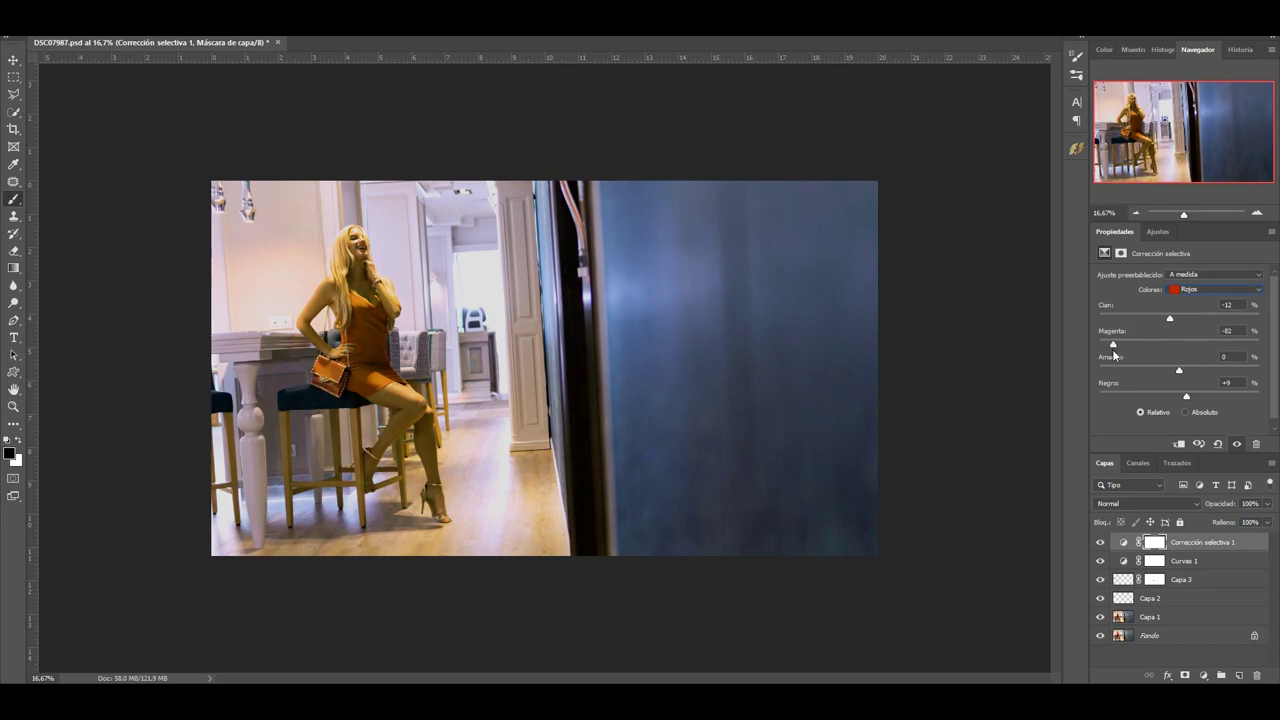
pyautogui.moveTo(1114, 344)
pyautogui.mouseDown()
pyautogui.moveTo(1184, 344)
pyautogui.moveTo(1233, 372)
pyautogui.moveTo(1105, 366)
pyautogui.mouseUp()
pyautogui.click(1179, 370)
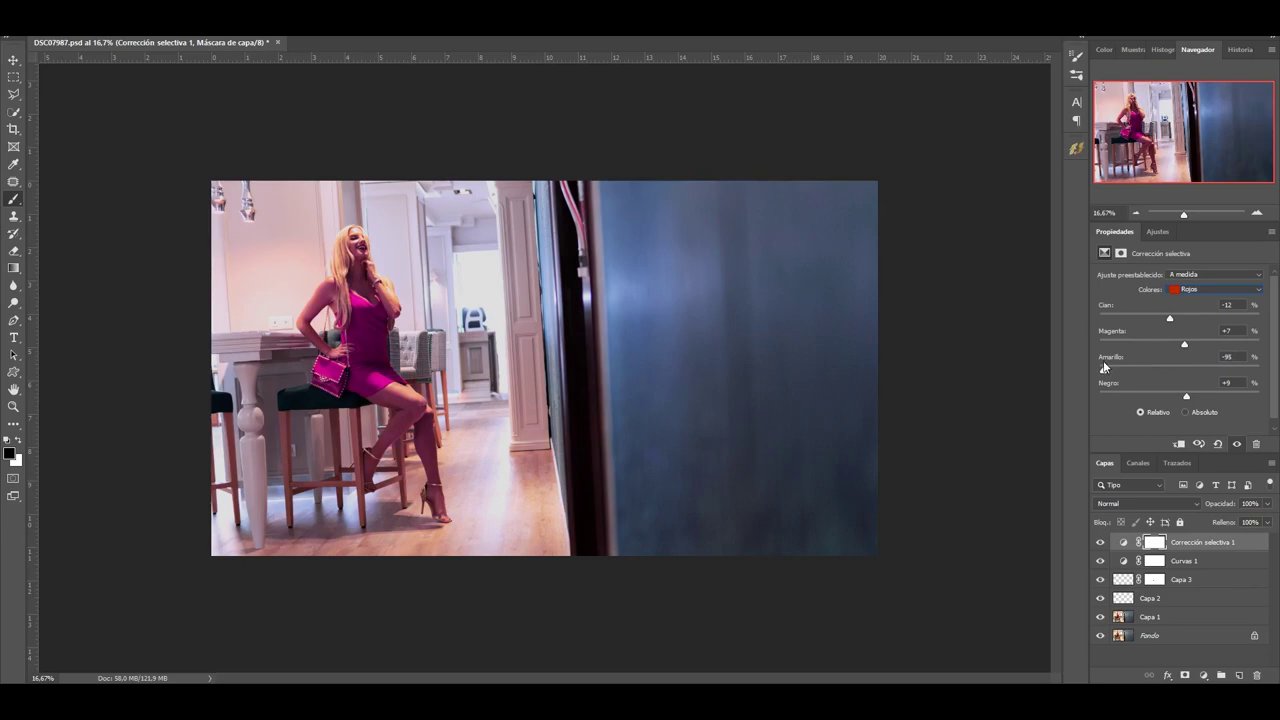
pyautogui.moveTo(1138, 370); pyautogui.dragTo(1184, 368)
pyautogui.write('0')
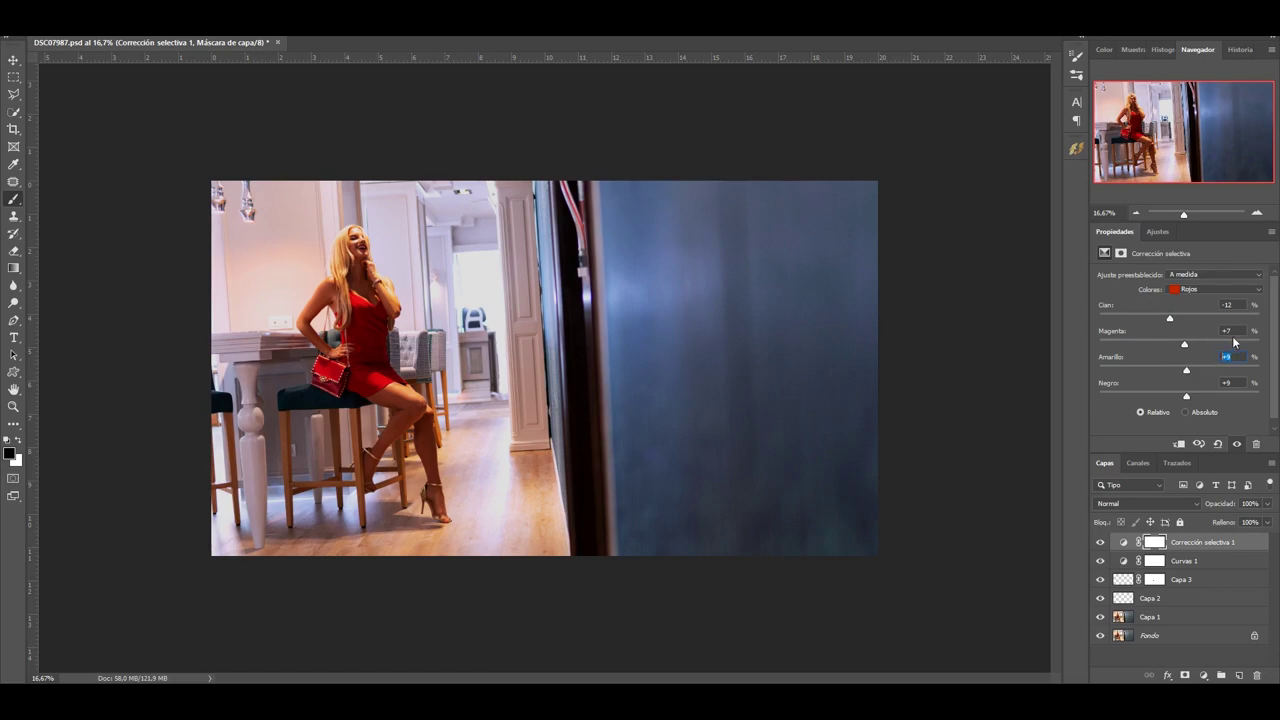
pyautogui.click(1226, 332)
pyautogui.write('0')
pyautogui.click(1221, 289)
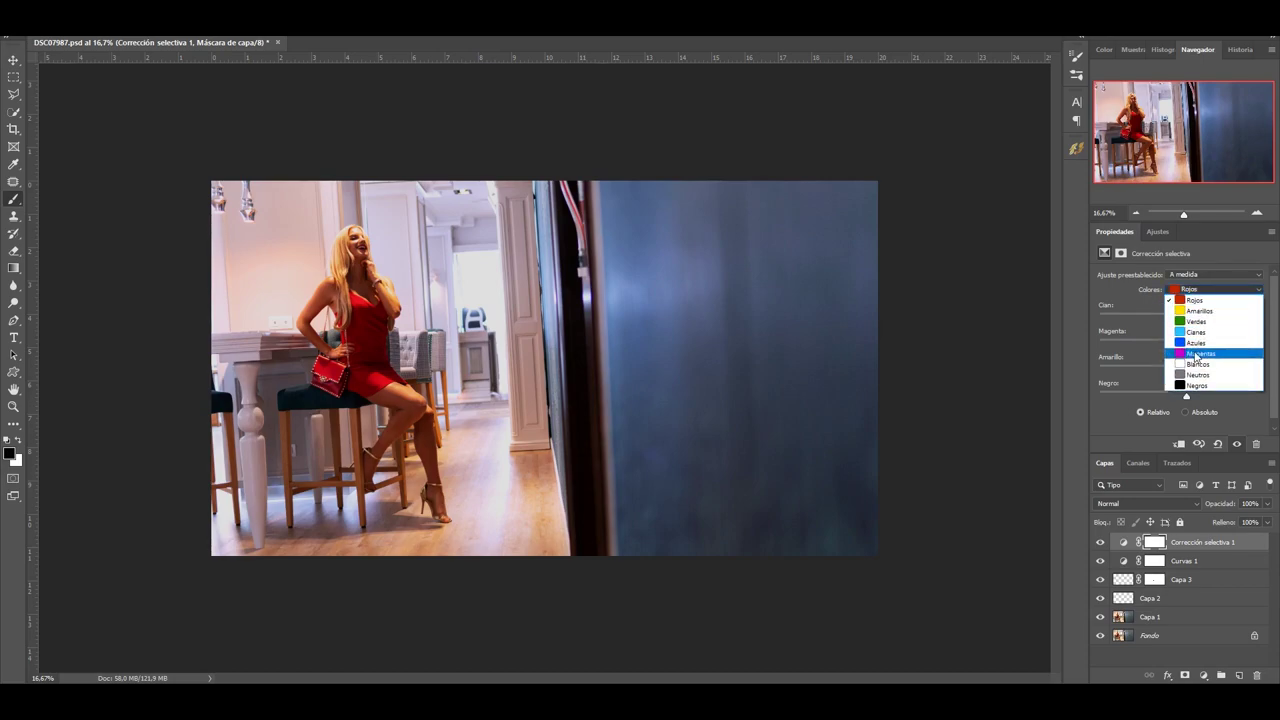
pyautogui.click(1194, 376)
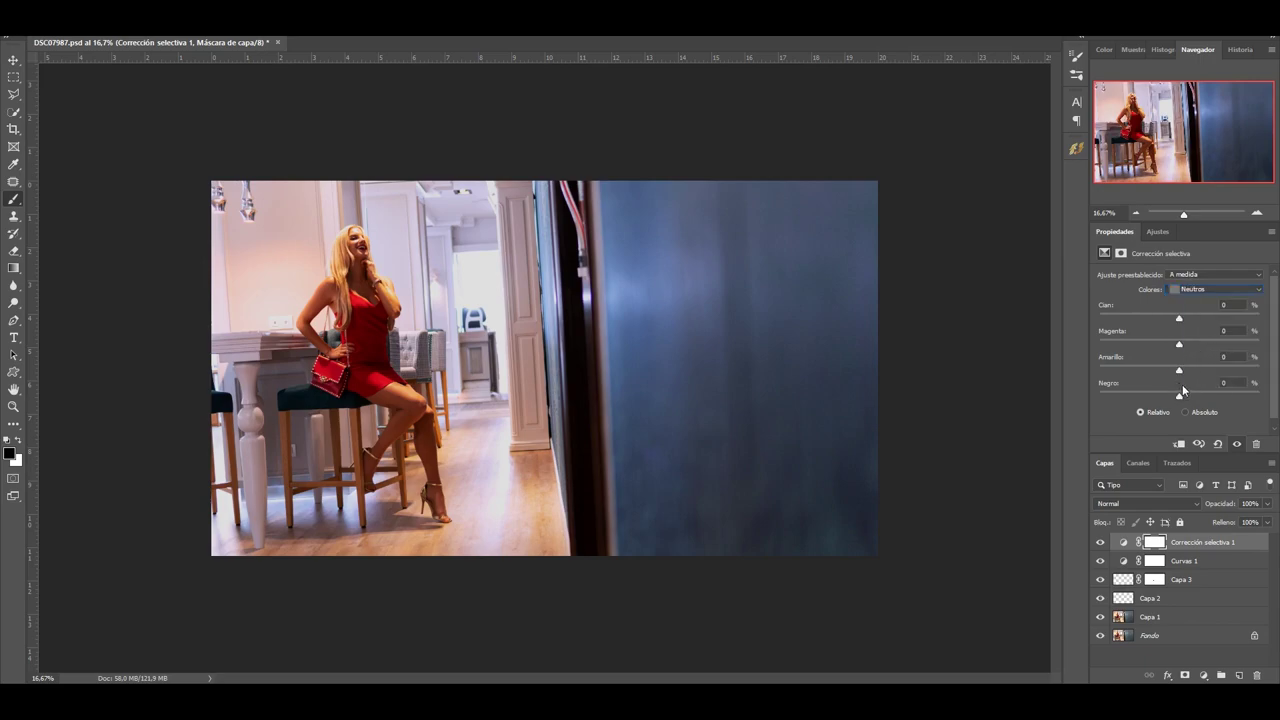
# Lower Negro and remove Amarillo in the Neutros so the wall turns bluer
pyautogui.moveTo(1179, 395)
pyautogui.mouseDown()
pyautogui.moveTo(1163, 392)
pyautogui.moveTo(1196, 395)
pyautogui.moveTo(1155, 392)
pyautogui.moveTo(1201, 395)
pyautogui.moveTo(1177, 397)
pyautogui.mouseUp()
pyautogui.moveTo(1177, 370)
pyautogui.mouseDown()
pyautogui.moveTo(1205, 372)
pyautogui.moveTo(1155, 374)
pyautogui.moveTo(1203, 381)
pyautogui.moveTo(1176, 392)
pyautogui.mouseUp()
pyautogui.moveTo(1194, 370)
pyautogui.mouseDown()
pyautogui.moveTo(1161, 370)
pyautogui.moveTo(1173, 372)
pyautogui.mouseUp()
# Set the Blancos to Cian -3, Amarillo -61 and Negro -38 to cool the highlights
pyautogui.click(1210, 290)
pyautogui.click(1181, 369)
pyautogui.moveTo(1177, 395)
pyautogui.mouseDown()
pyautogui.moveTo(1205, 392)
pyautogui.moveTo(1148, 396)
pyautogui.mouseUp()
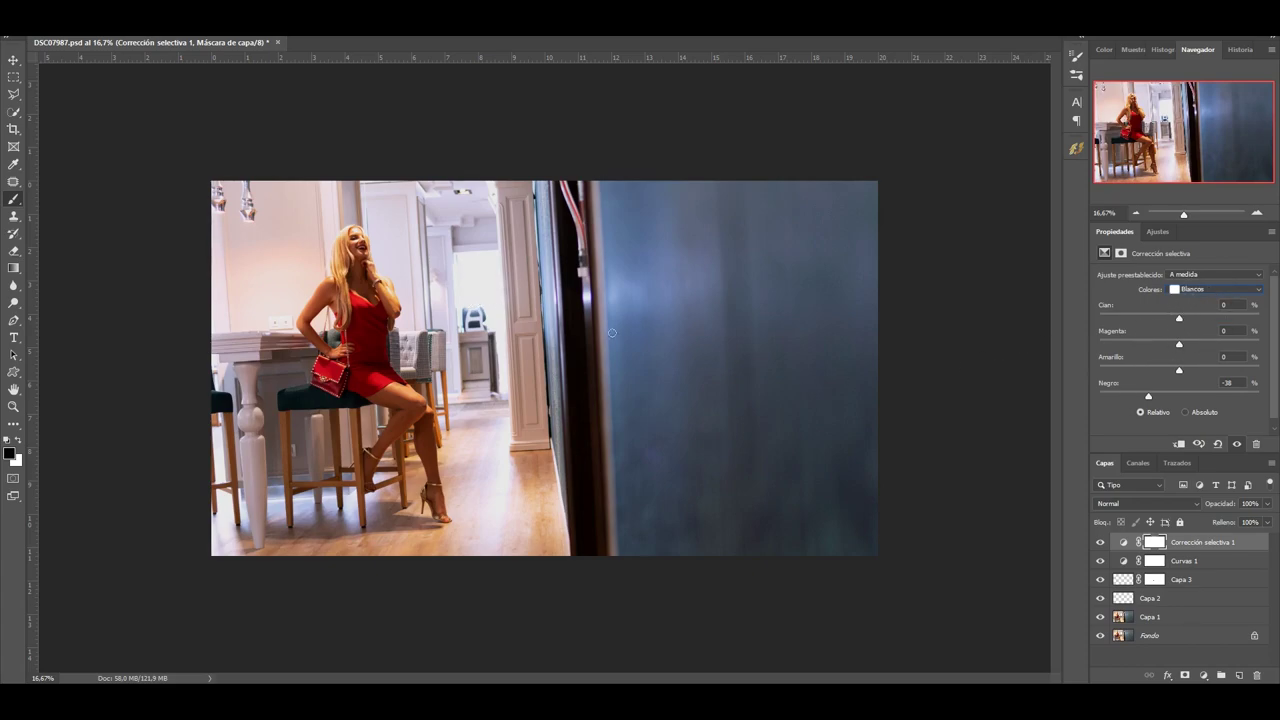
pyautogui.moveTo(1179, 318); pyautogui.dragTo(1143, 336)
pyautogui.moveTo(1138, 318)
pyautogui.mouseDown()
pyautogui.moveTo(1176, 318)
pyautogui.moveTo(1183, 352)
pyautogui.mouseUp()
pyautogui.moveTo(1180, 370); pyautogui.dragTo(1131, 369)
pyautogui.click(1214, 288)
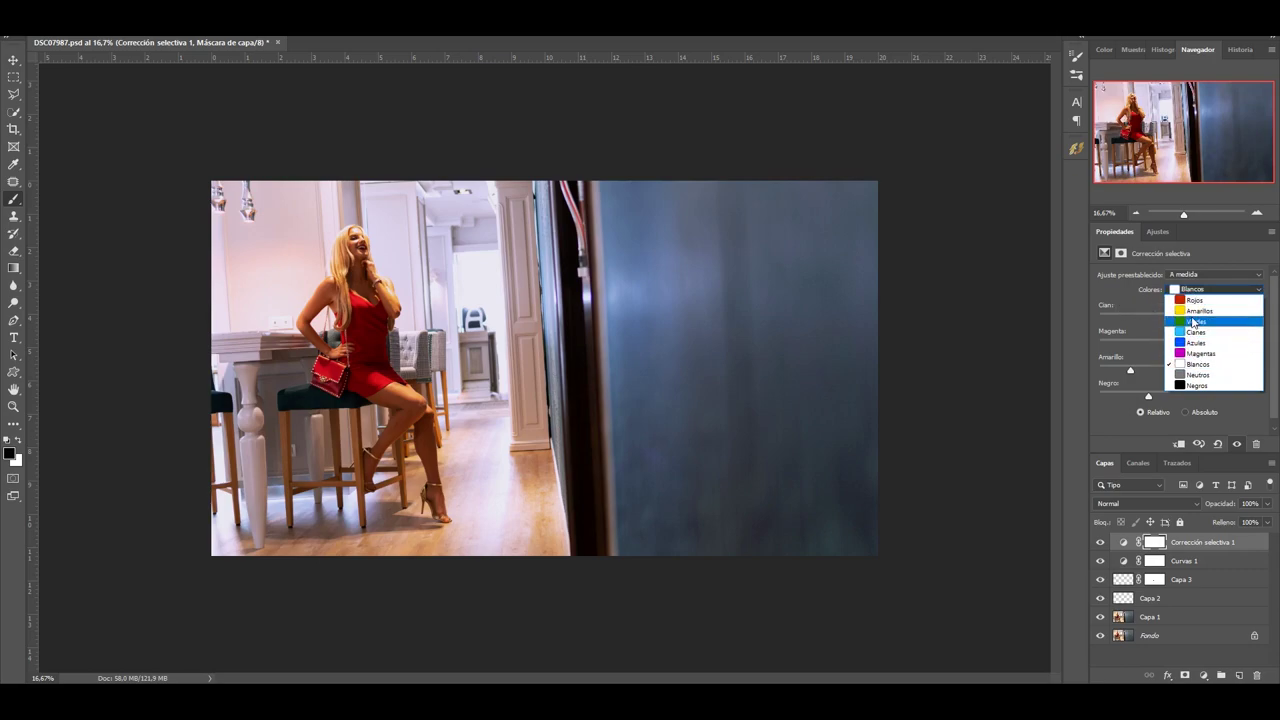
# Set the Amarillos to Magenta +27, Amarillo -7 and Negro -35
pyautogui.click(1199, 311)
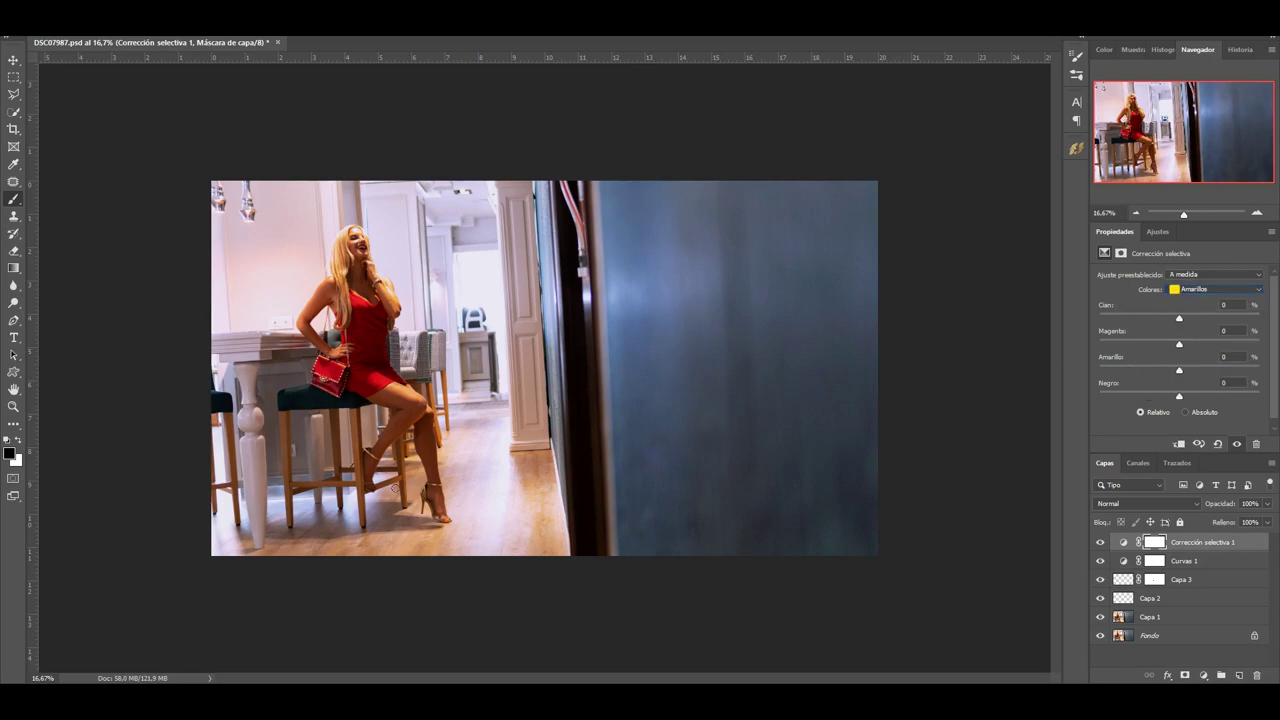
pyautogui.moveTo(1179, 344)
pyautogui.mouseDown()
pyautogui.moveTo(1202, 354)
pyautogui.moveTo(1177, 397)
pyautogui.mouseUp()
pyautogui.moveTo(1176, 393)
pyautogui.mouseDown()
pyautogui.moveTo(1215, 396)
pyautogui.moveTo(1151, 398)
pyautogui.mouseUp()
# Toggle the colour correction layers' visibility to compare before and after
pyautogui.click(1100, 542)
pyautogui.click(1100, 542)
pyautogui.click(1100, 542)
pyautogui.click(1100, 542)
pyautogui.click(1100, 542)
pyautogui.click(1100, 542)
pyautogui.moveTo(1100, 542); pyautogui.dragTo(1100, 565)
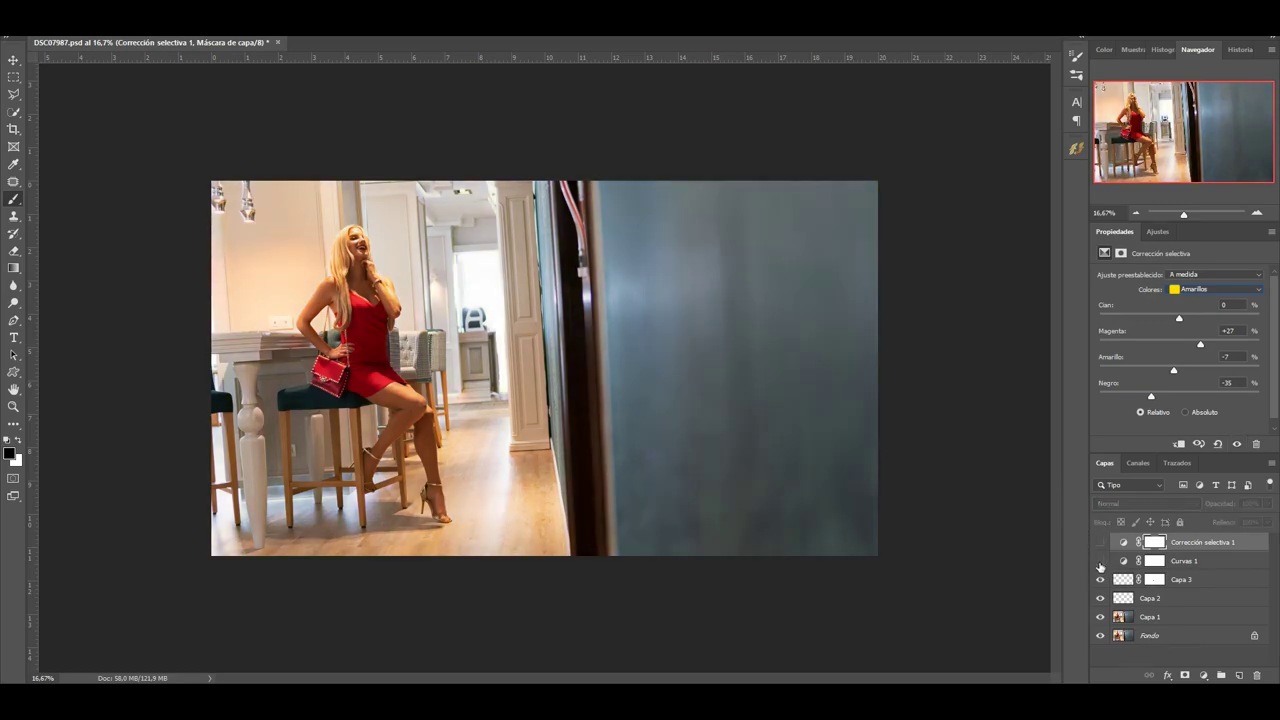
pyautogui.moveTo(1100, 561); pyautogui.dragTo(1100, 542)
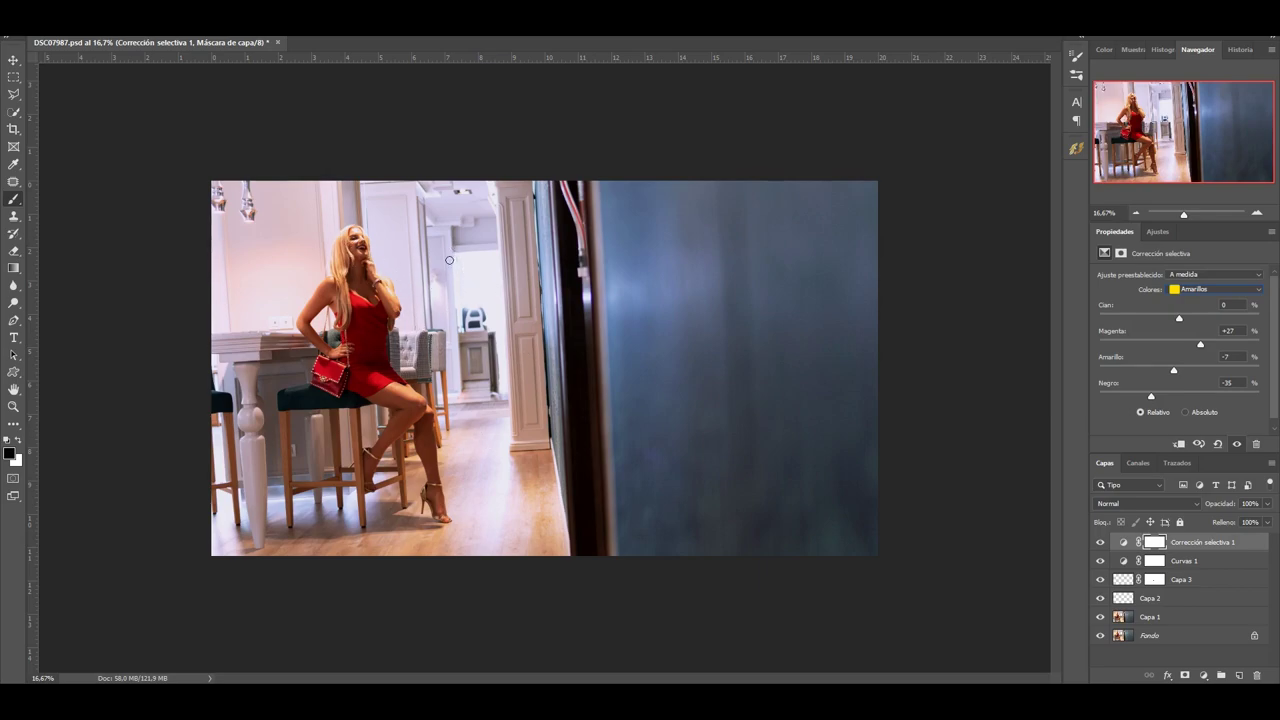
pyautogui.click(1201, 676)
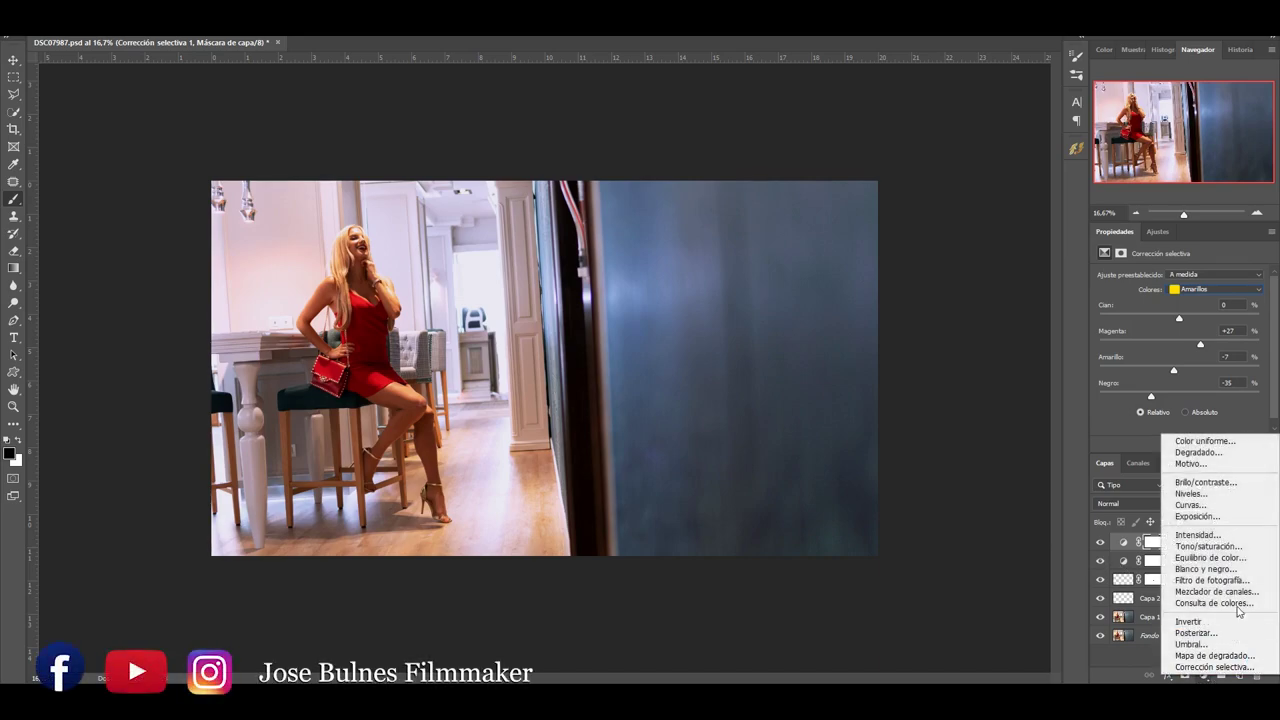
# Add a Curves 2 layer with the RGB curve pulled down, and set a 2188 px, 0% hardness brush
pyautogui.click(1206, 505)
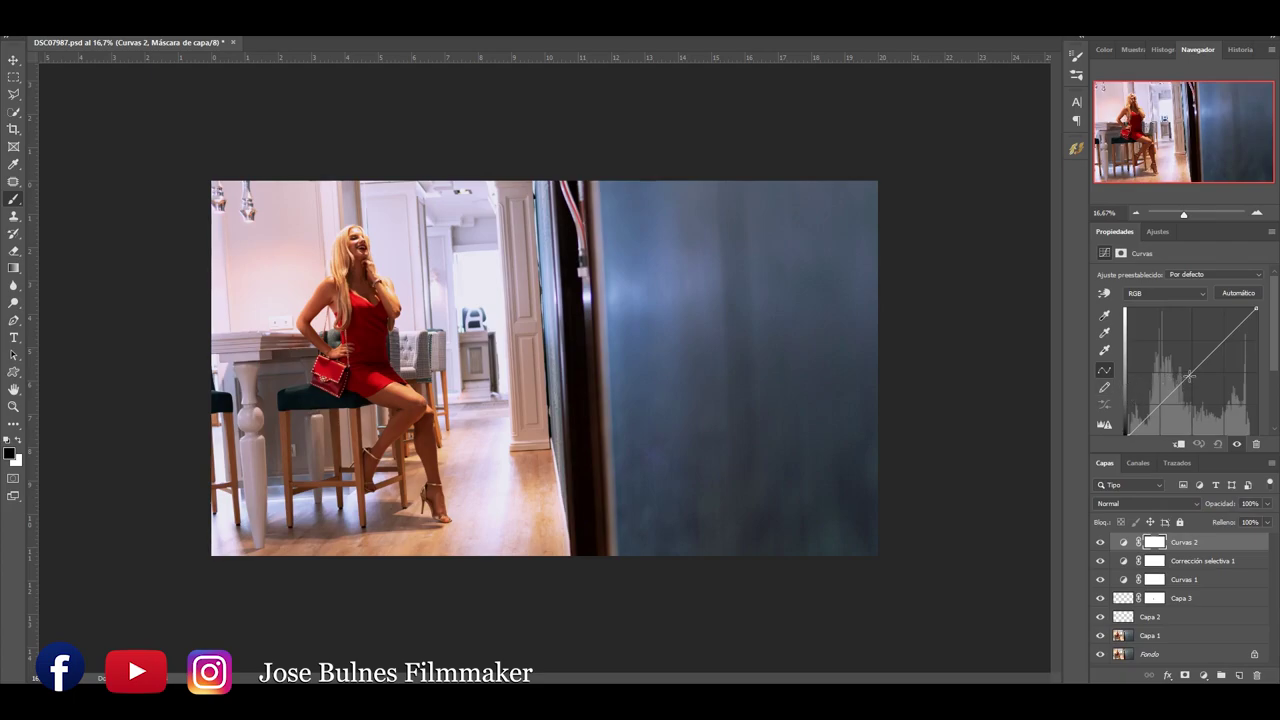
pyautogui.moveTo(1189, 374); pyautogui.dragTo(1194, 397)
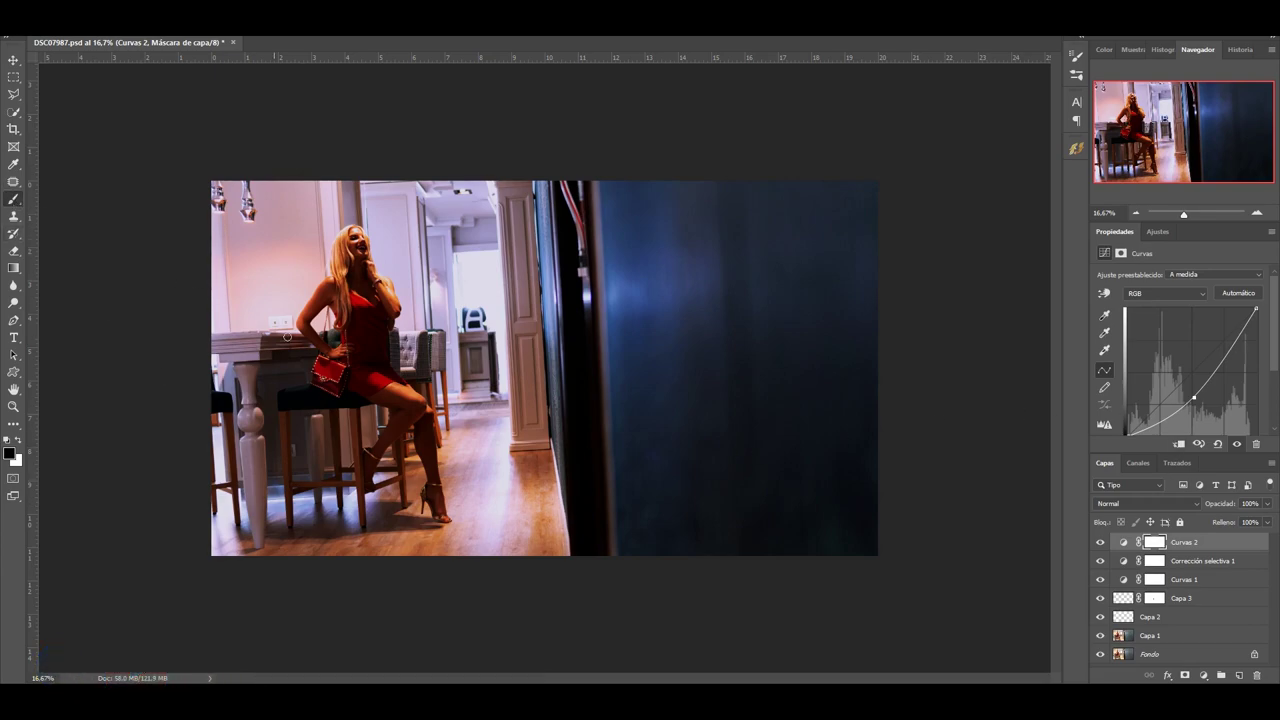
pyautogui.rightClick(472, 326)
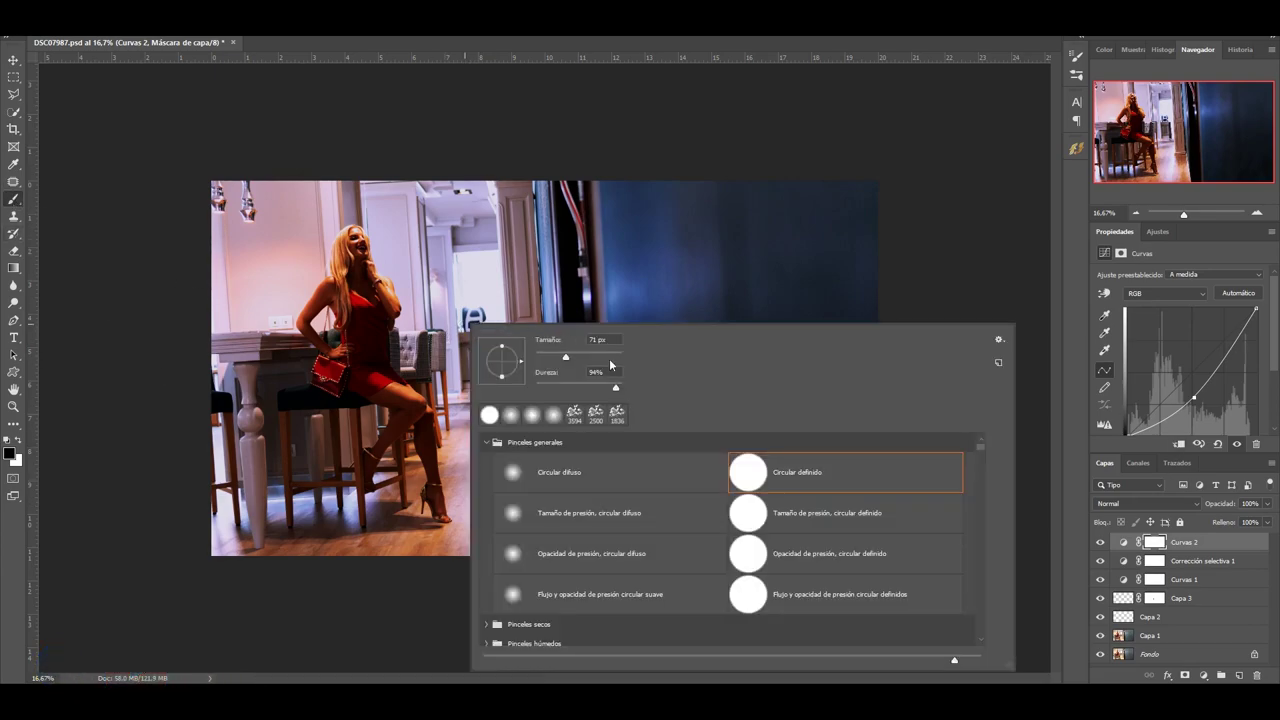
pyautogui.moveTo(615, 388); pyautogui.dragTo(519, 389)
pyautogui.click(611, 356)
pyautogui.moveTo(613, 357); pyautogui.dragTo(619, 356)
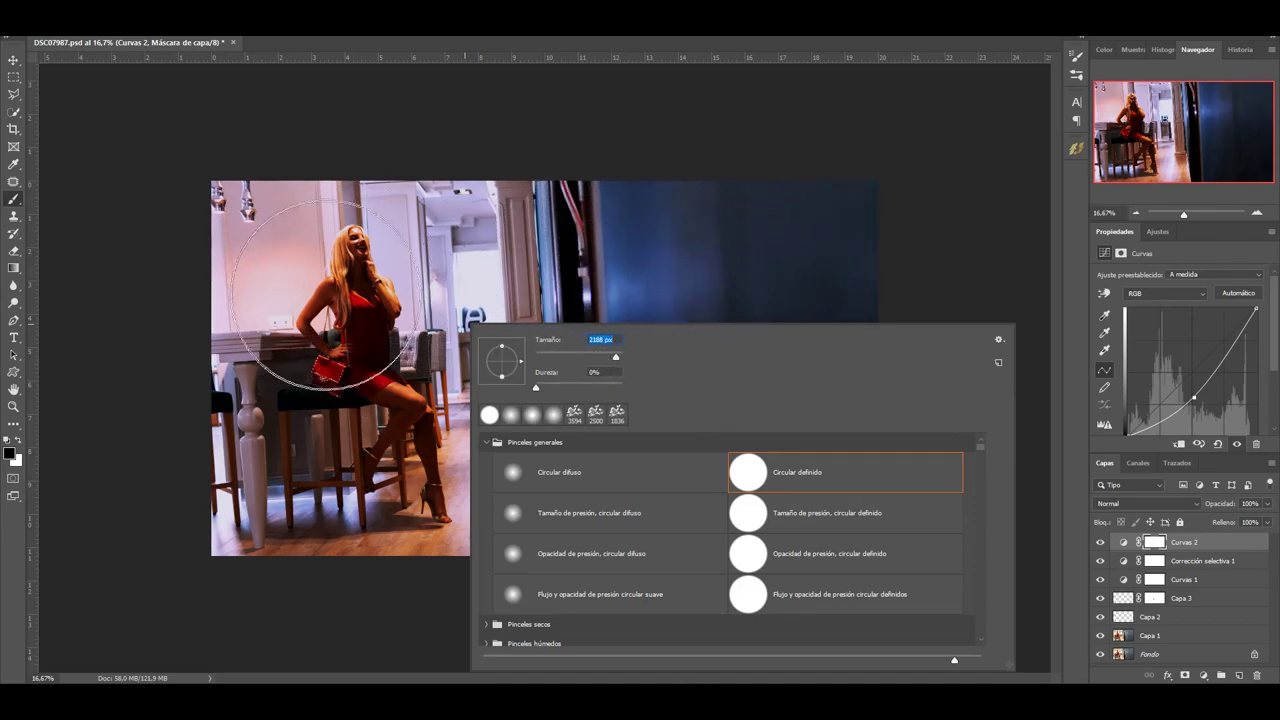
# Paint black on the mask over the woman, then toggle the layer to compare
pyautogui.click(374, 252)
pyautogui.moveTo(290, 290)
pyautogui.mouseDown()
pyautogui.moveTo(335, 330)
pyautogui.moveTo(329, 314)
pyautogui.mouseUp()
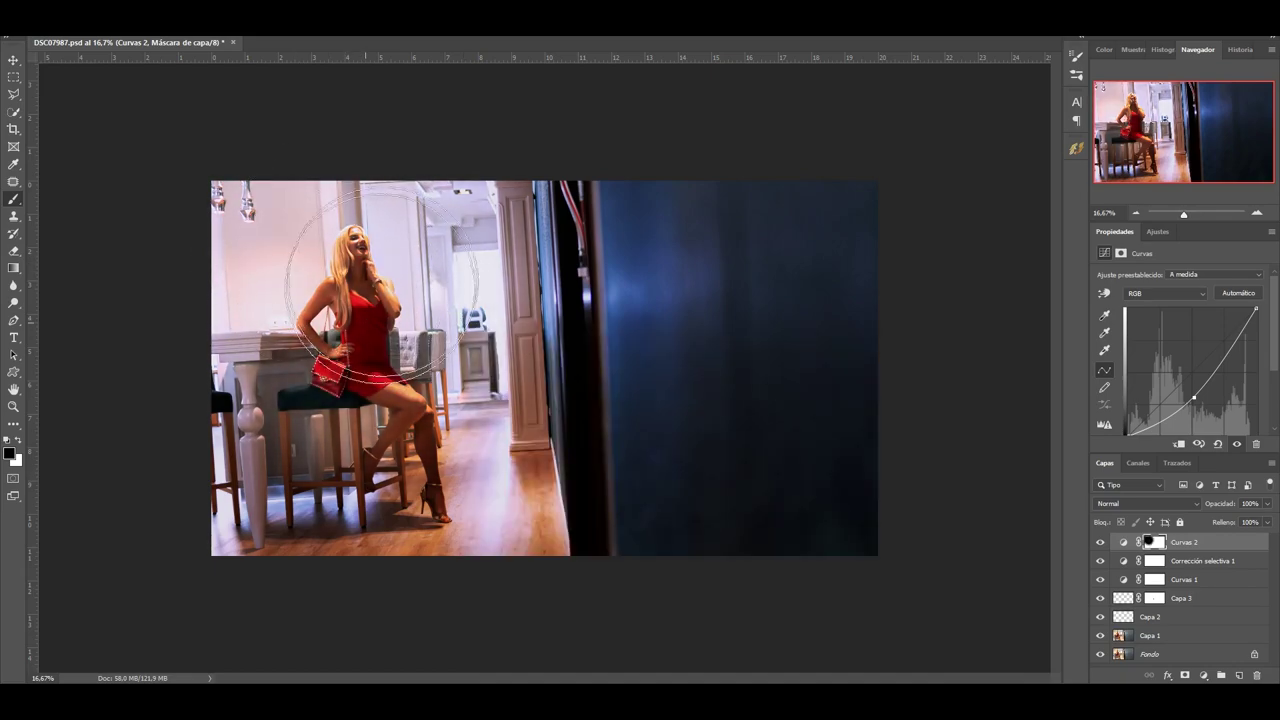
pyautogui.moveTo(414, 300); pyautogui.dragTo(385, 403)
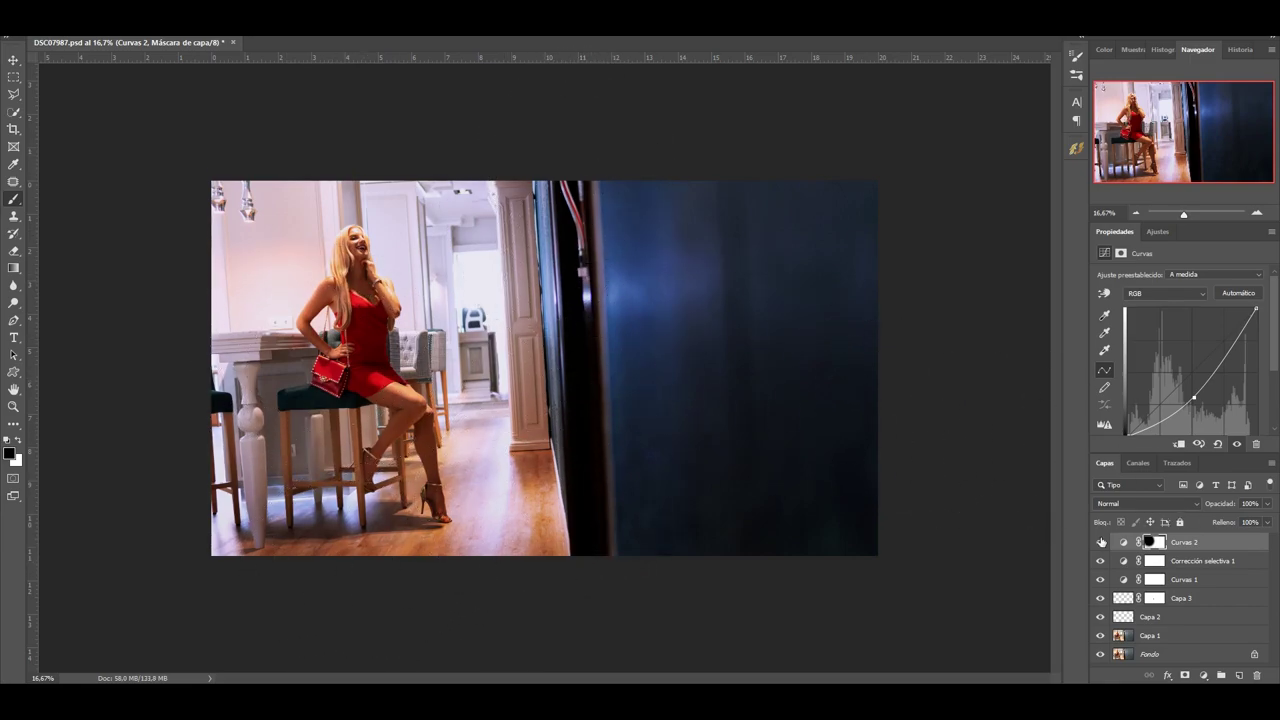
pyautogui.click(1100, 542)
pyautogui.click(1100, 542)
pyautogui.click(1100, 542)
# Stamp all visible layers with Ctrl+Alt+Shift+E into Capa 4, then open the Filtro menu
pyautogui.click(1100, 542)
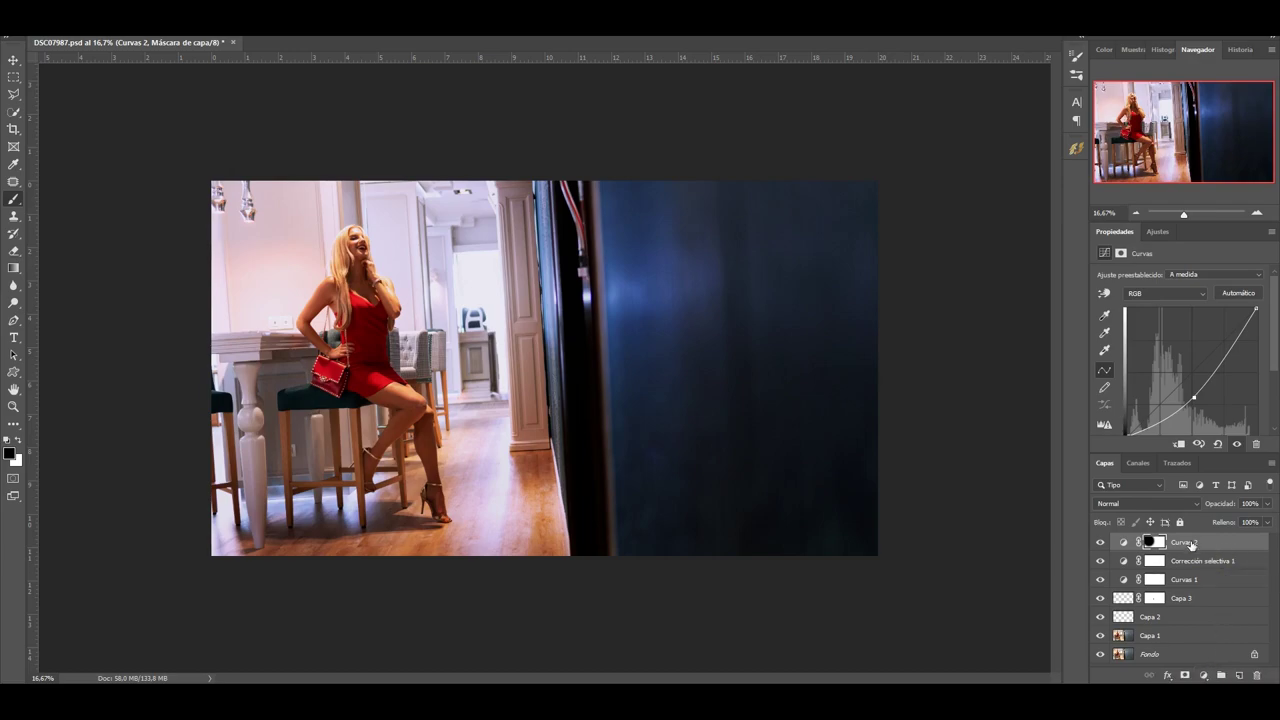
pyautogui.hotkey('ctrl', 'alt', 'shift', 'e')
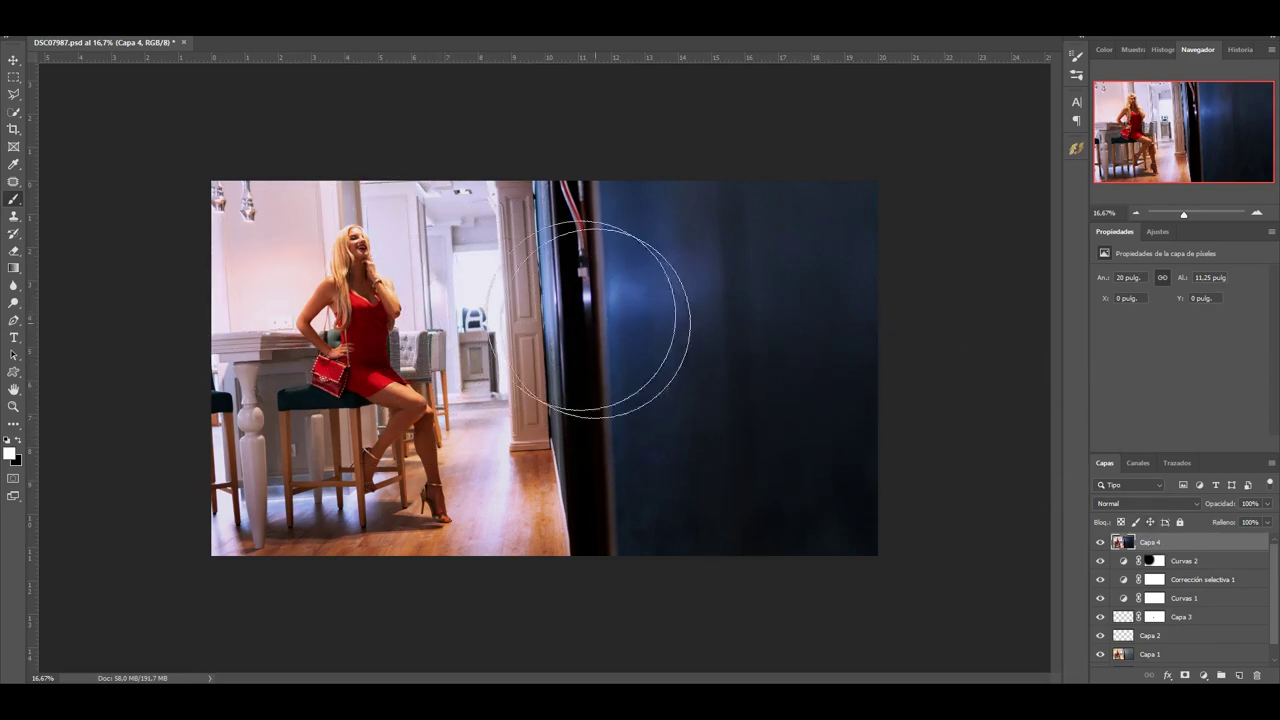
pyautogui.click(248, 25)
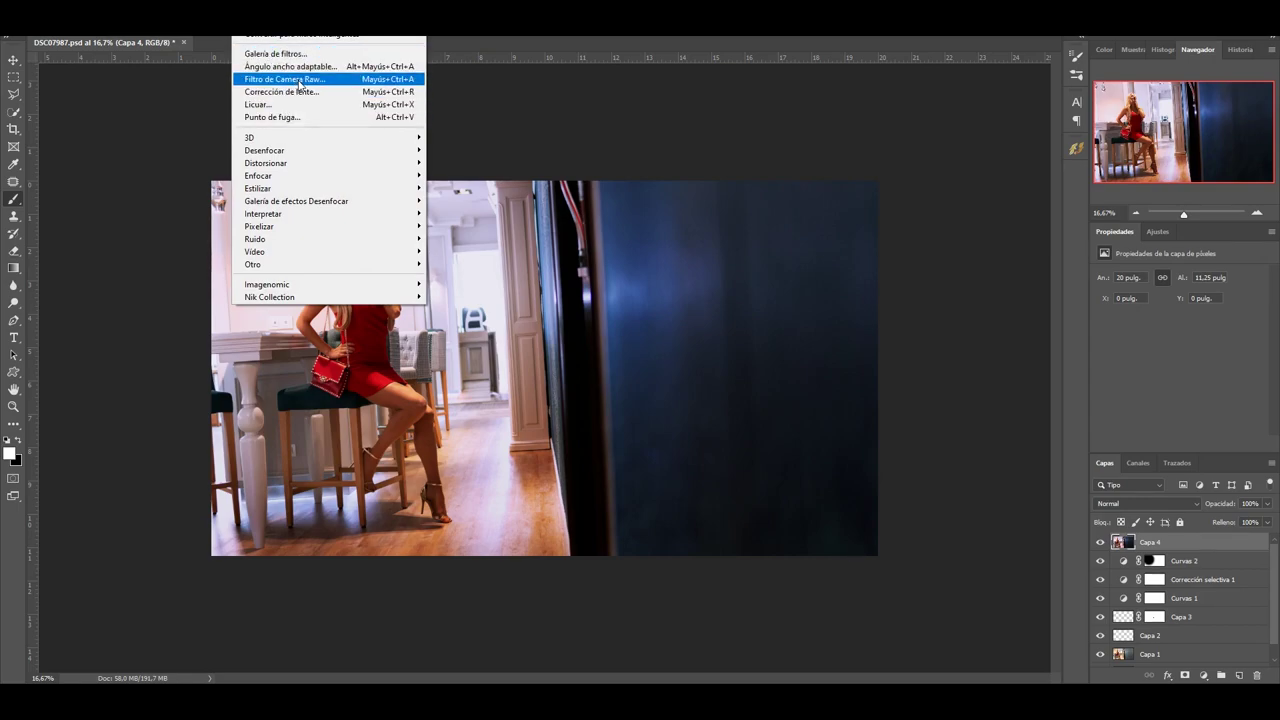
# Open Camera Raw on Capa 4 and load the JOSE BULNES XMP preset from Settings > Jose Bulnes
pyautogui.click(300, 80)
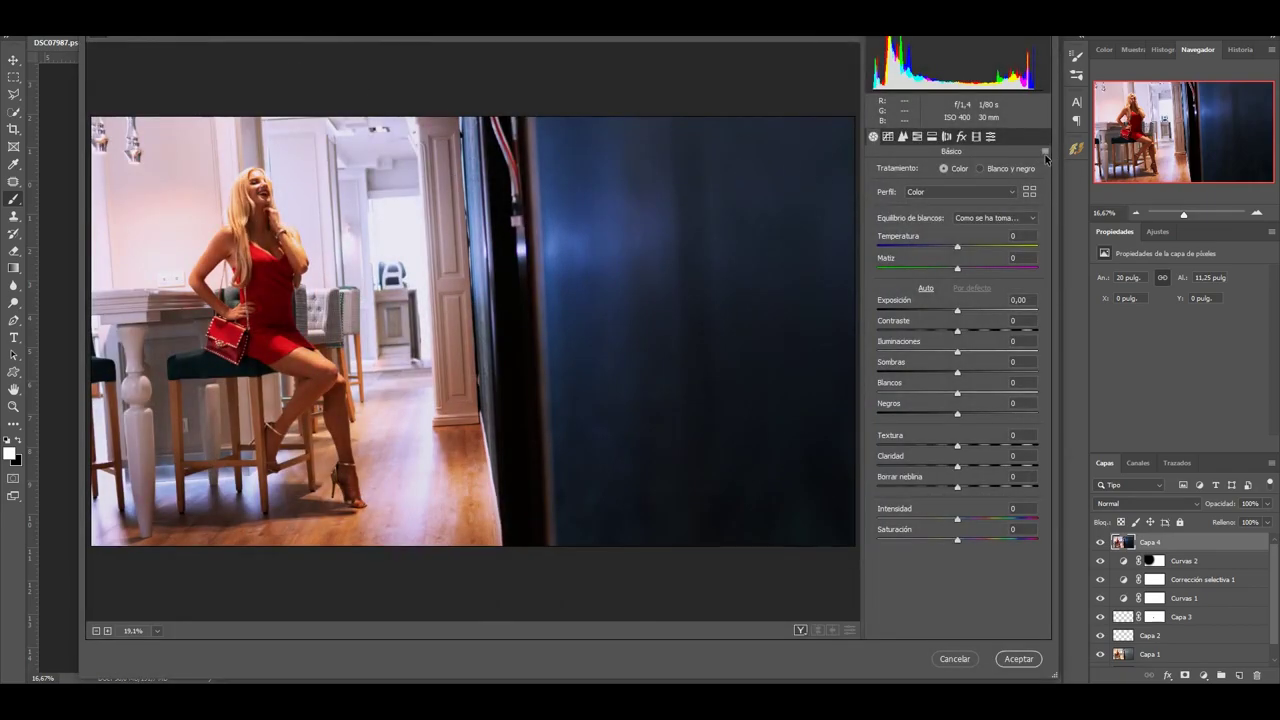
pyautogui.click(1046, 153)
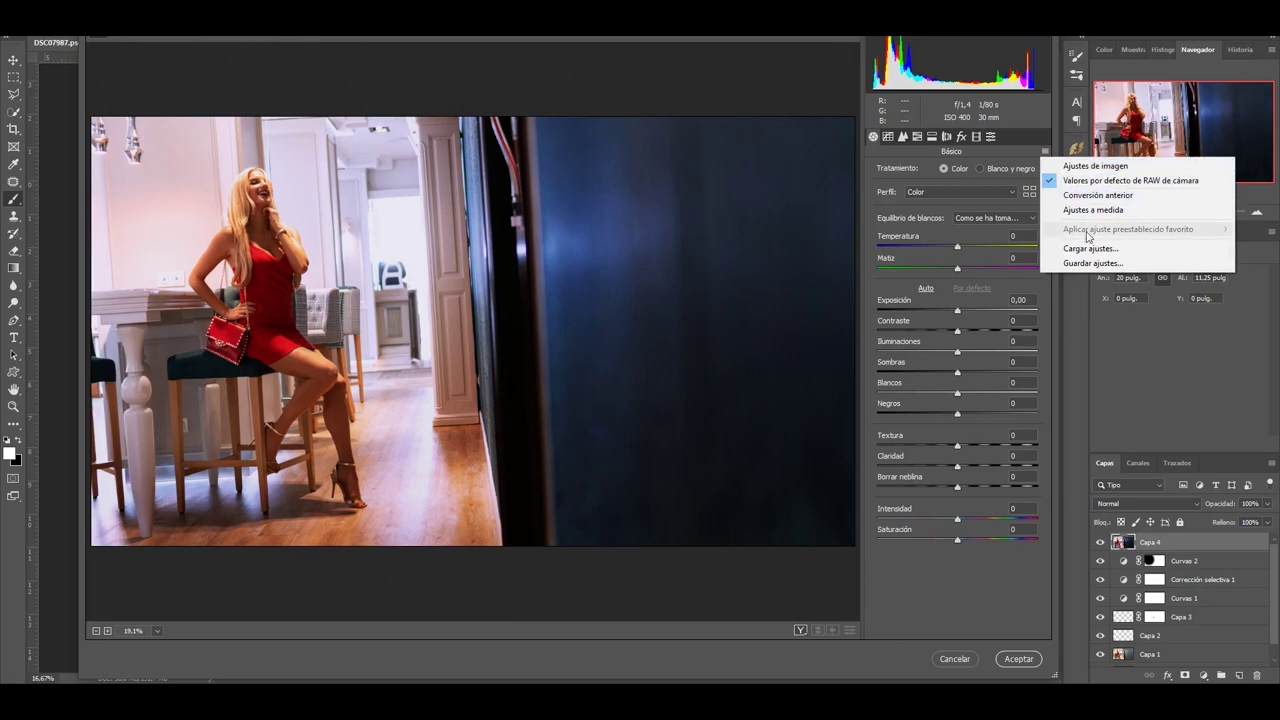
pyautogui.click(1078, 250)
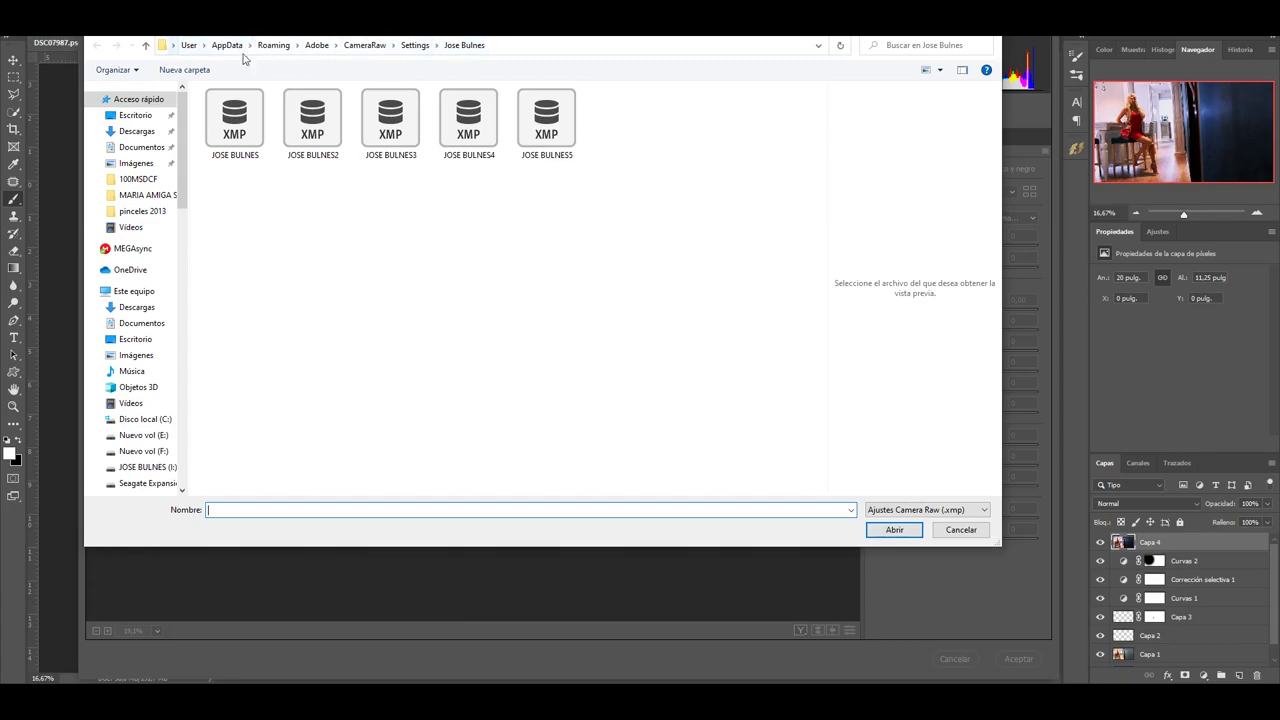
pyautogui.click(415, 46)
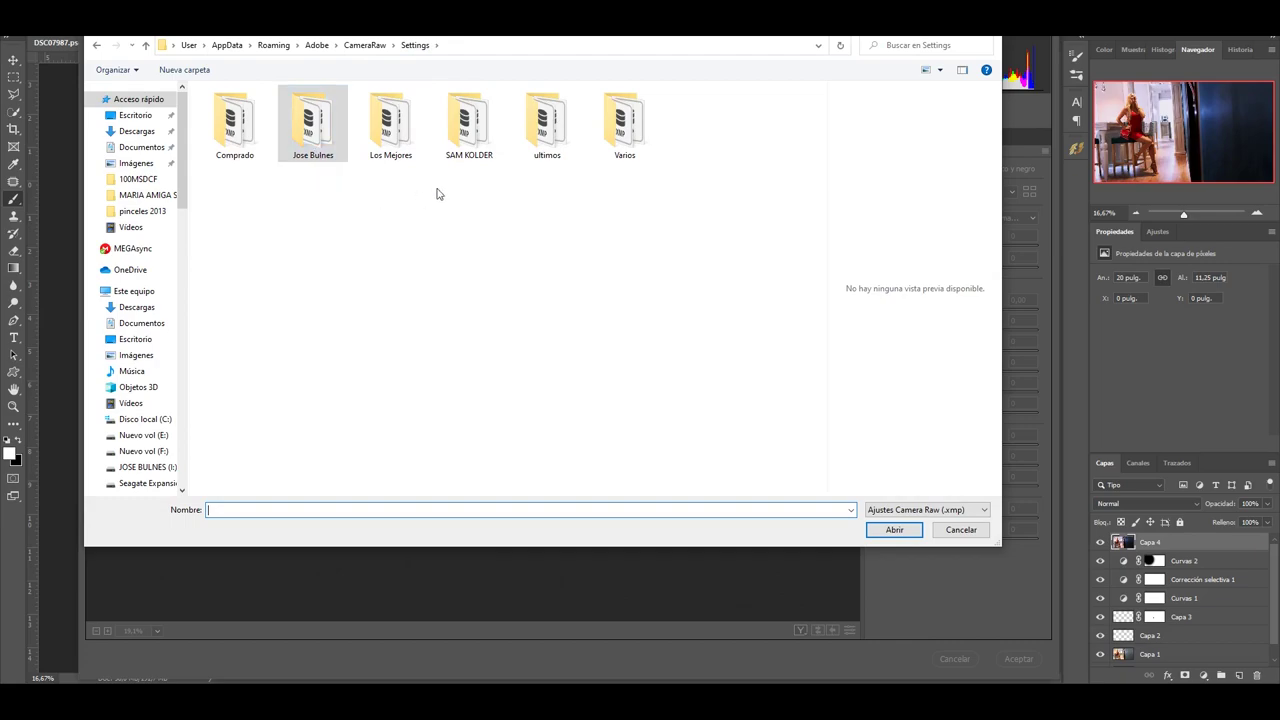
pyautogui.doubleClick(322, 128)
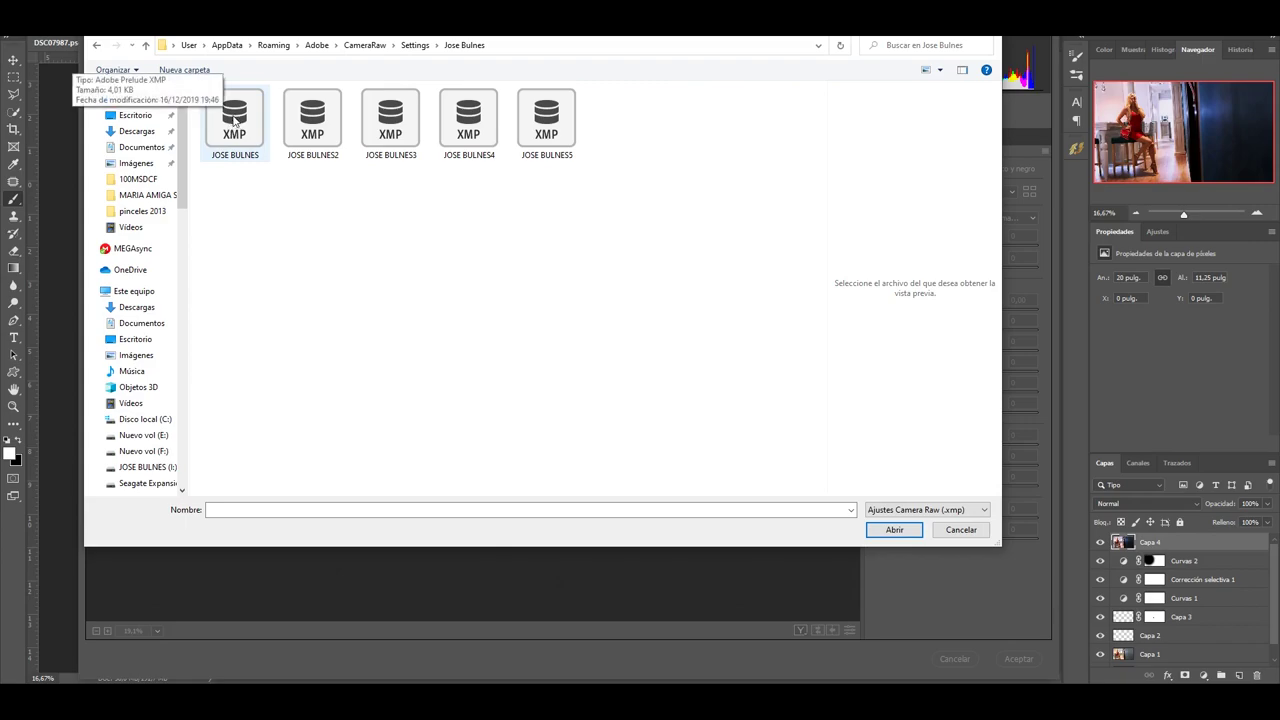
pyautogui.doubleClick(236, 120)
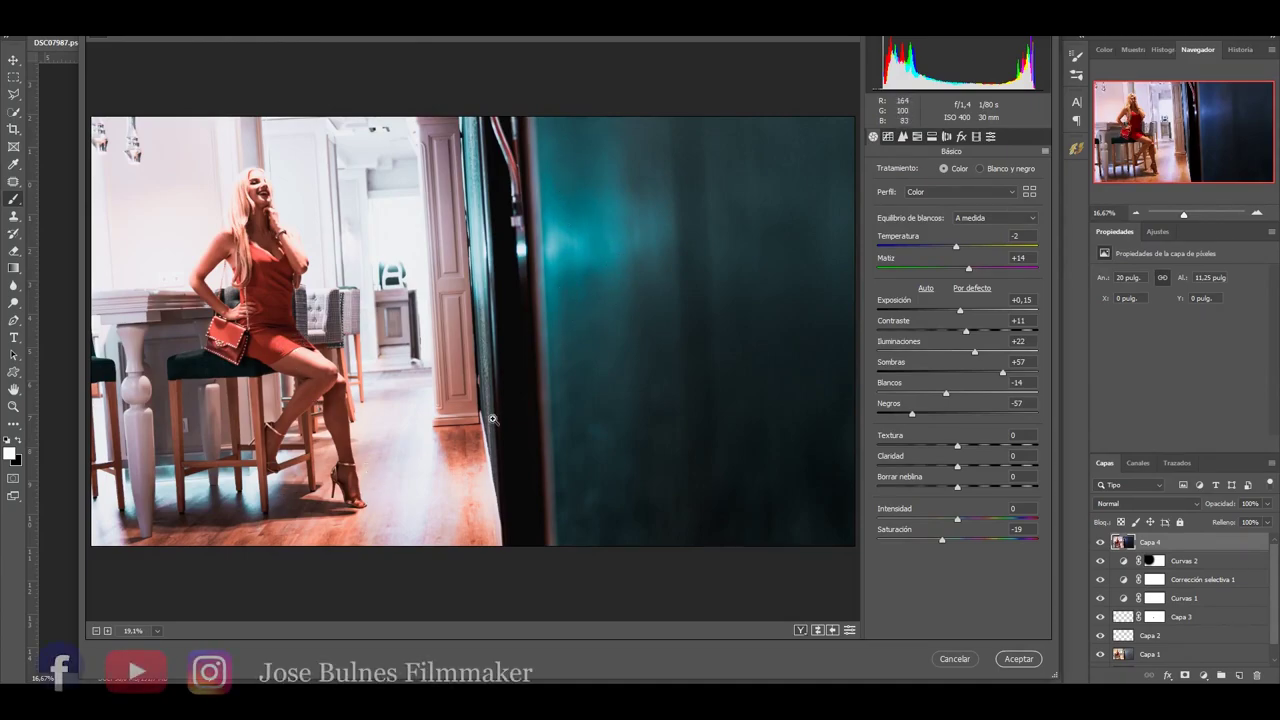
# Reset the Camera Raw sliders and load the JOSE BULNES2 preset
pyautogui.hotkey('ctrl', 'z')
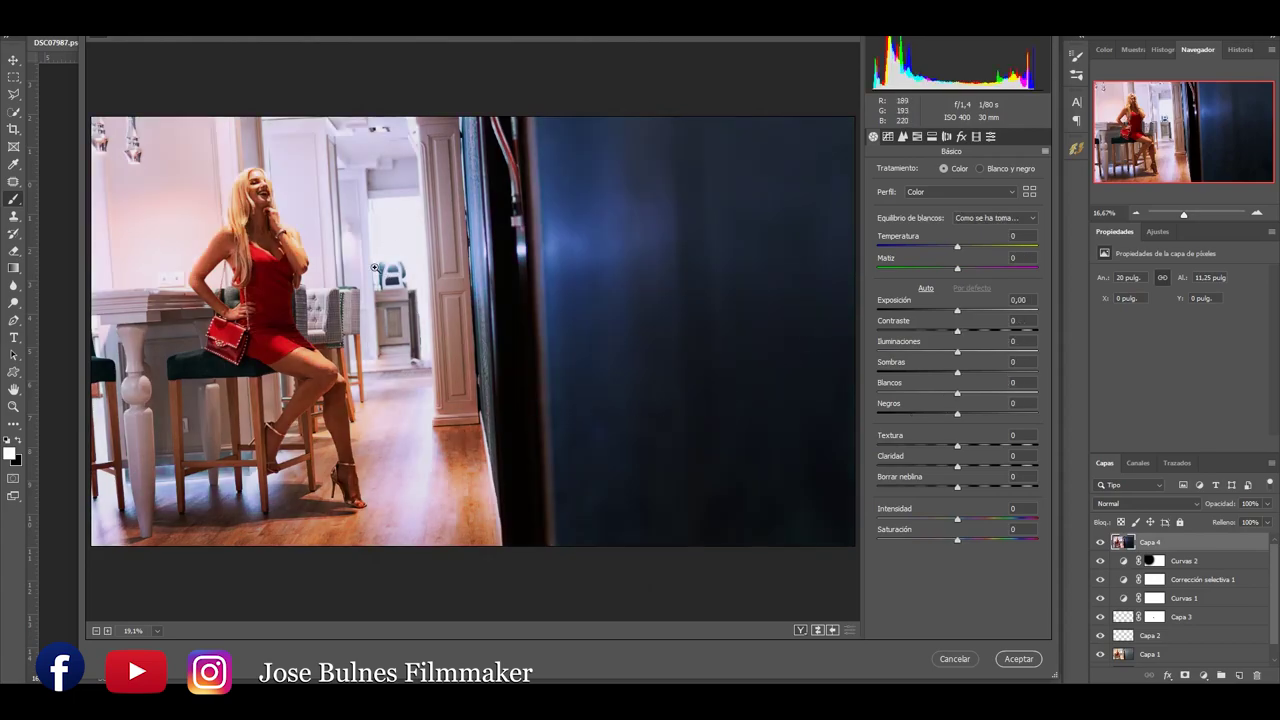
pyautogui.click(1044, 151)
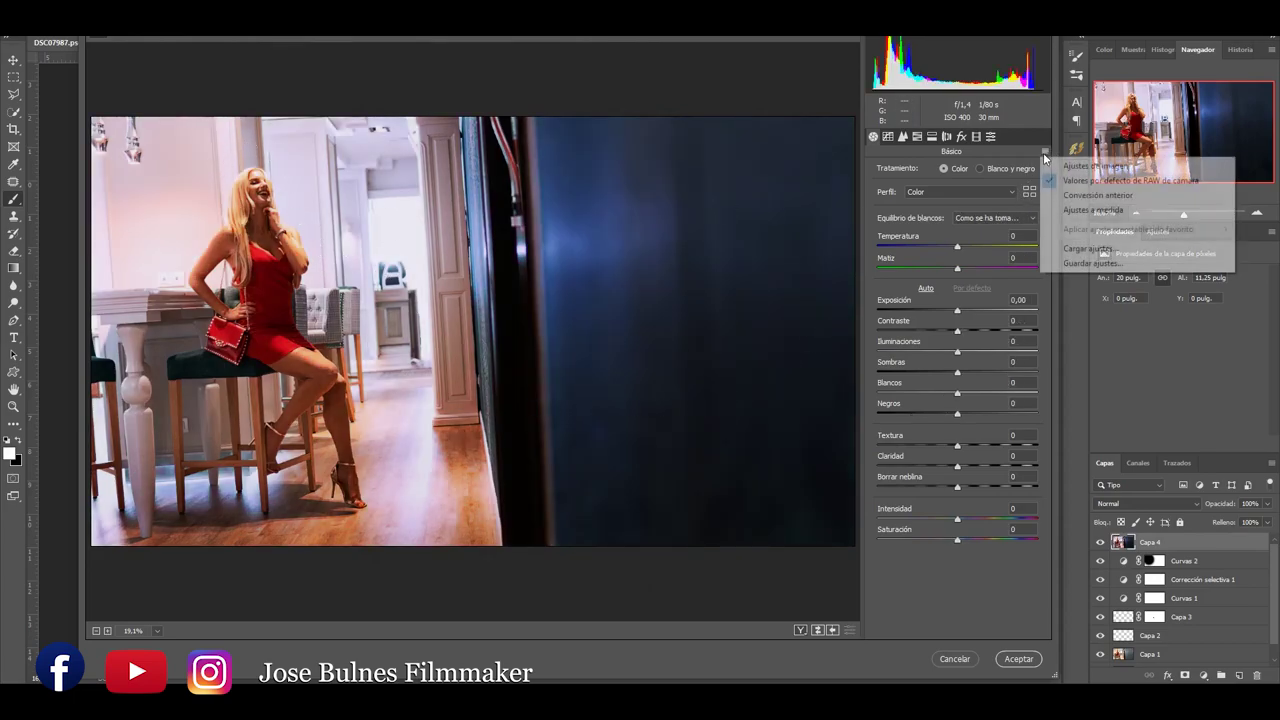
pyautogui.click(1100, 249)
pyautogui.click(312, 122)
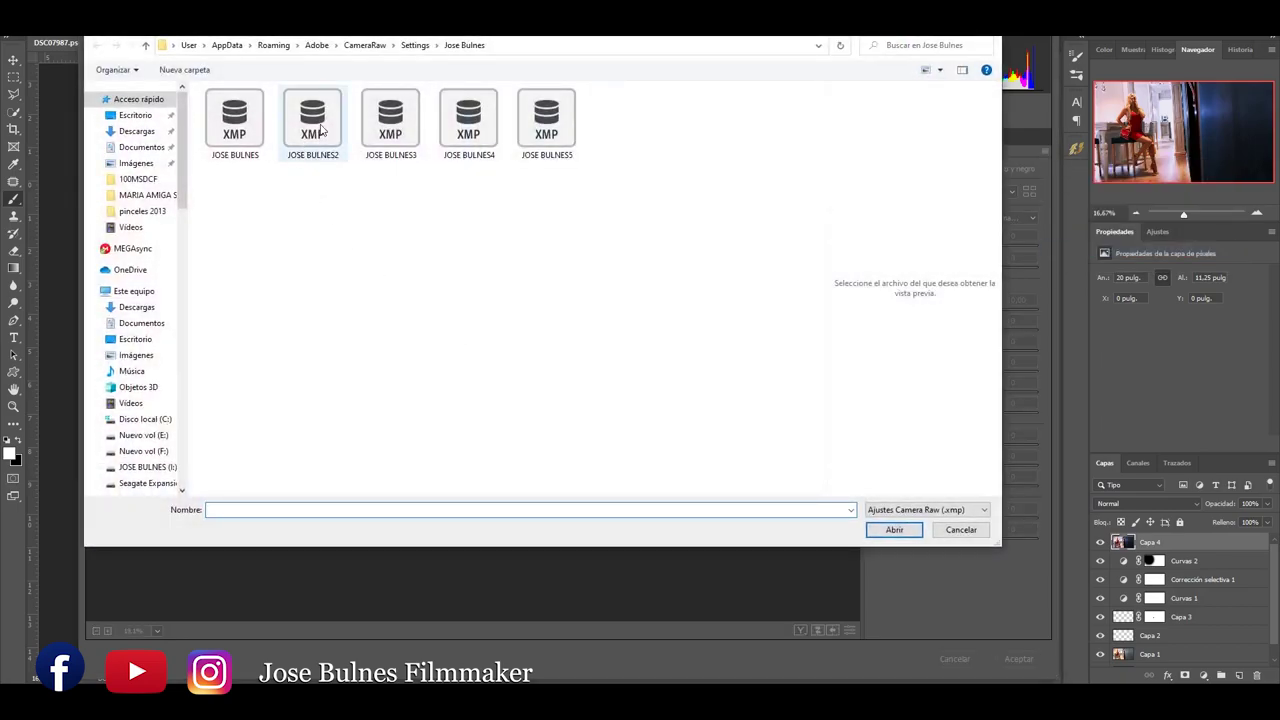
pyautogui.doubleClick(312, 122)
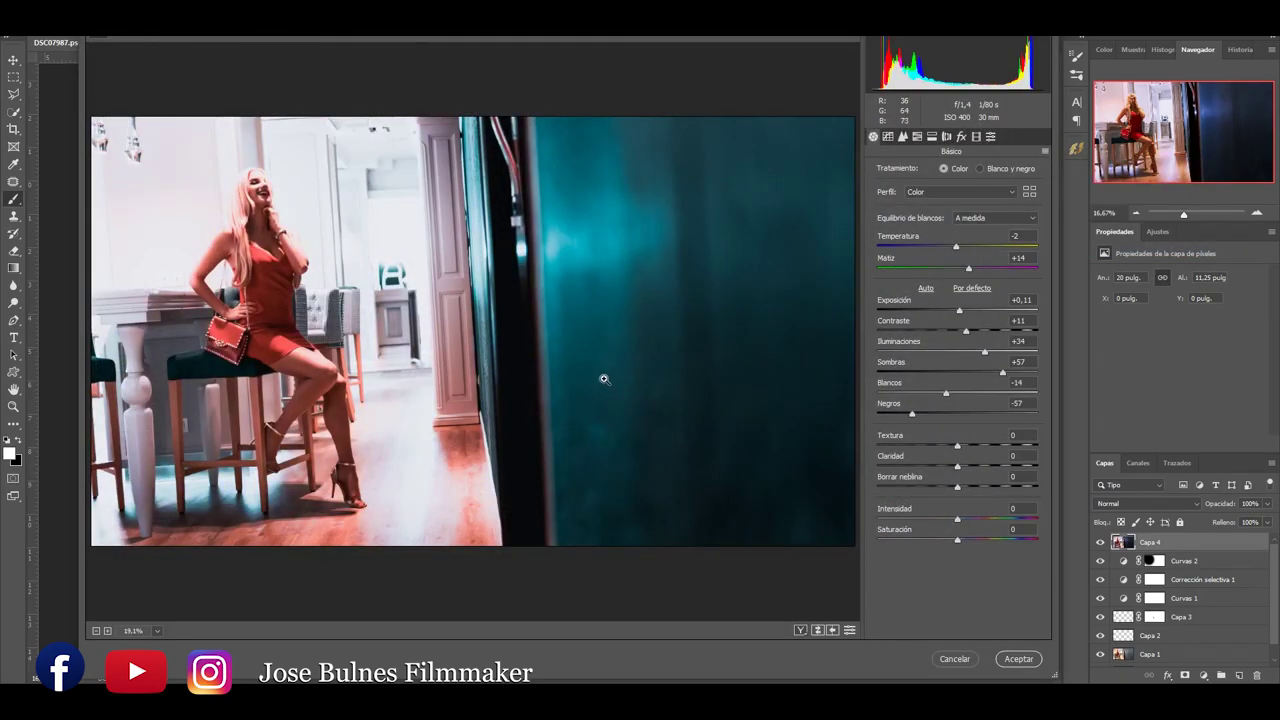
# Try Exposición around -1,40 and lower Sombras, undo it, then return to Cargar ajustes
pyautogui.moveTo(958, 313); pyautogui.dragTo(930, 313)
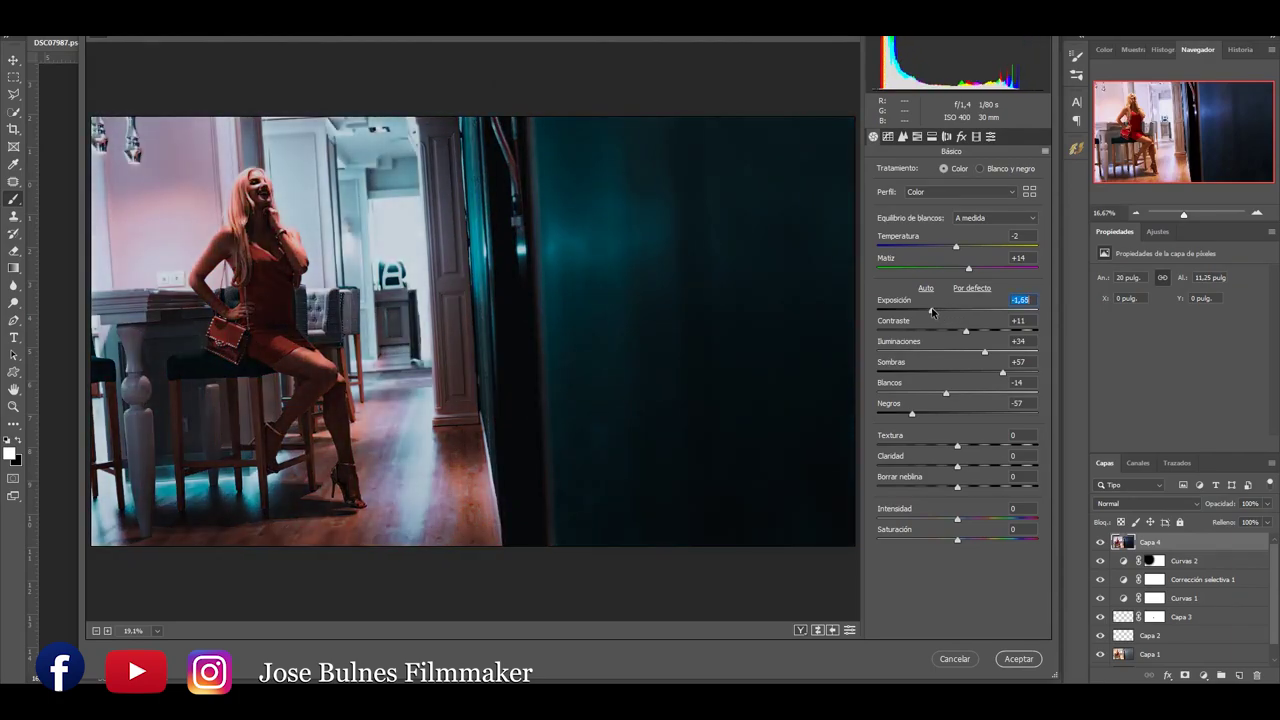
pyautogui.moveTo(930, 313); pyautogui.dragTo(933, 313)
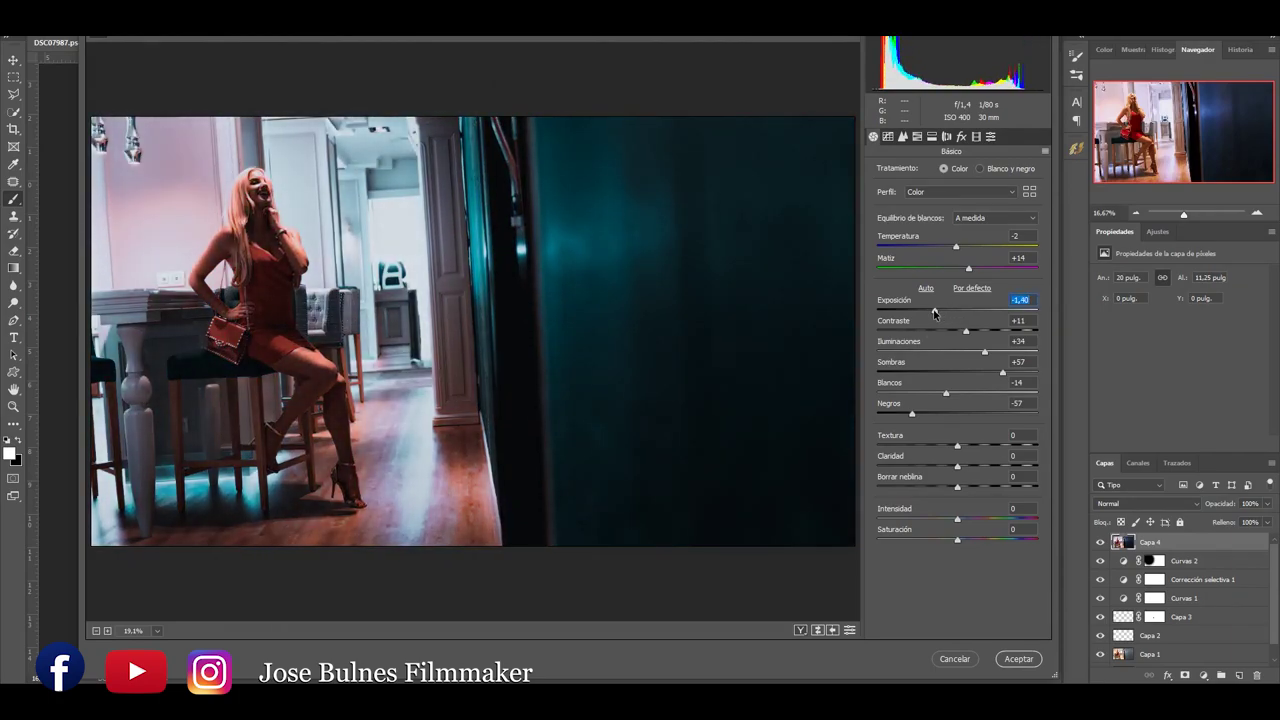
pyautogui.moveTo(1003, 374)
pyautogui.mouseDown()
pyautogui.moveTo(988, 376)
pyautogui.moveTo(1028, 374)
pyautogui.mouseUp()
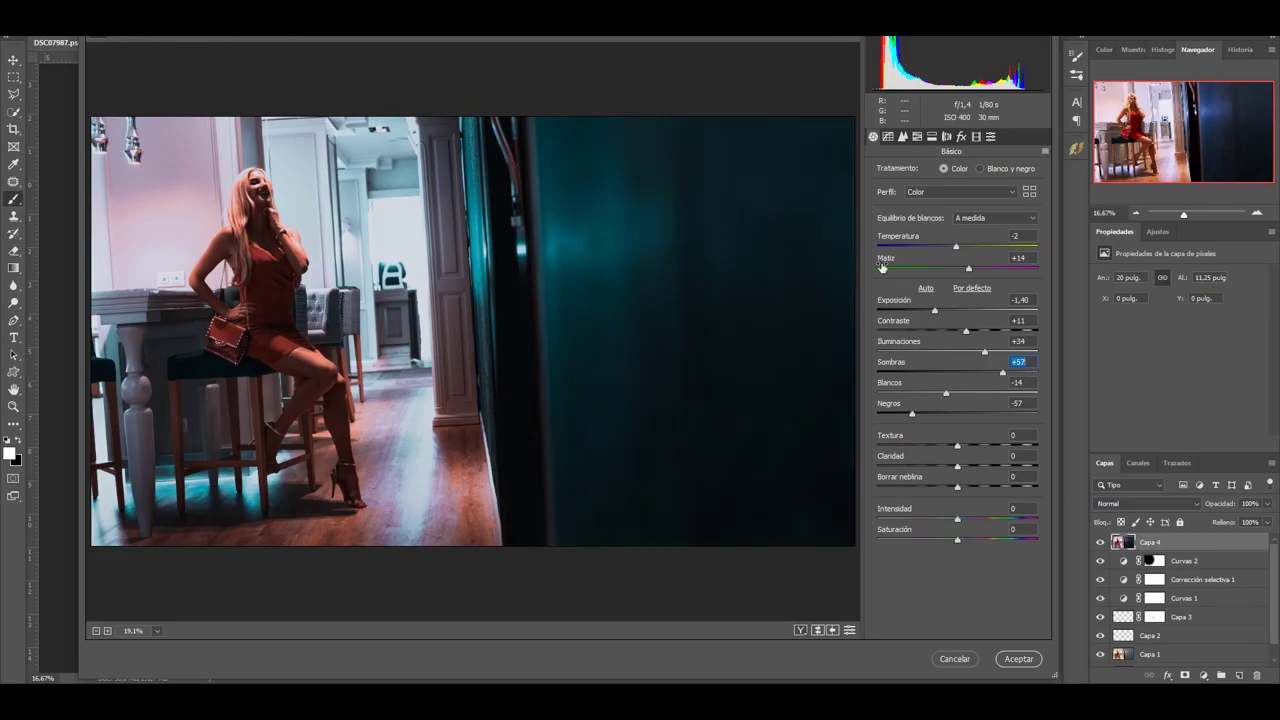
pyautogui.hotkey('ctrl', 'z')
pyautogui.hotkey('ctrl', 'z')
pyautogui.hotkey('ctrl', 'z')
pyautogui.hotkey('ctrl', 'z')
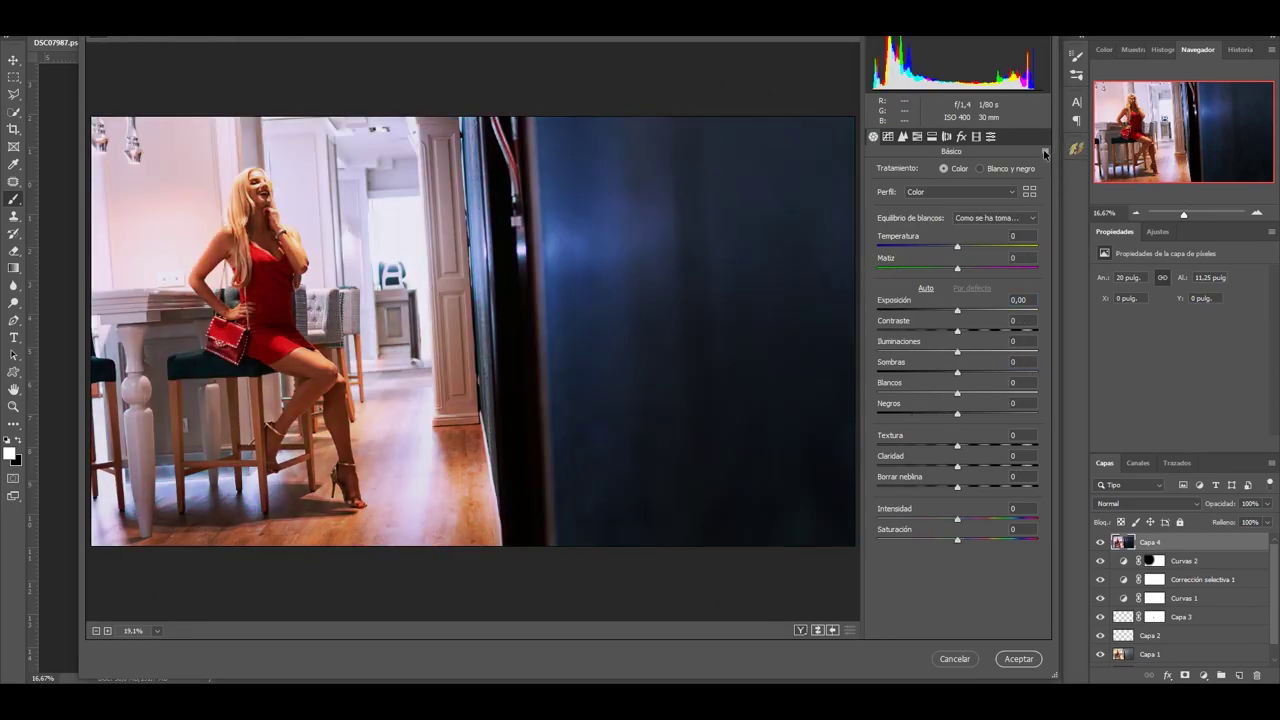
pyautogui.click(1045, 153)
pyautogui.click(1078, 247)
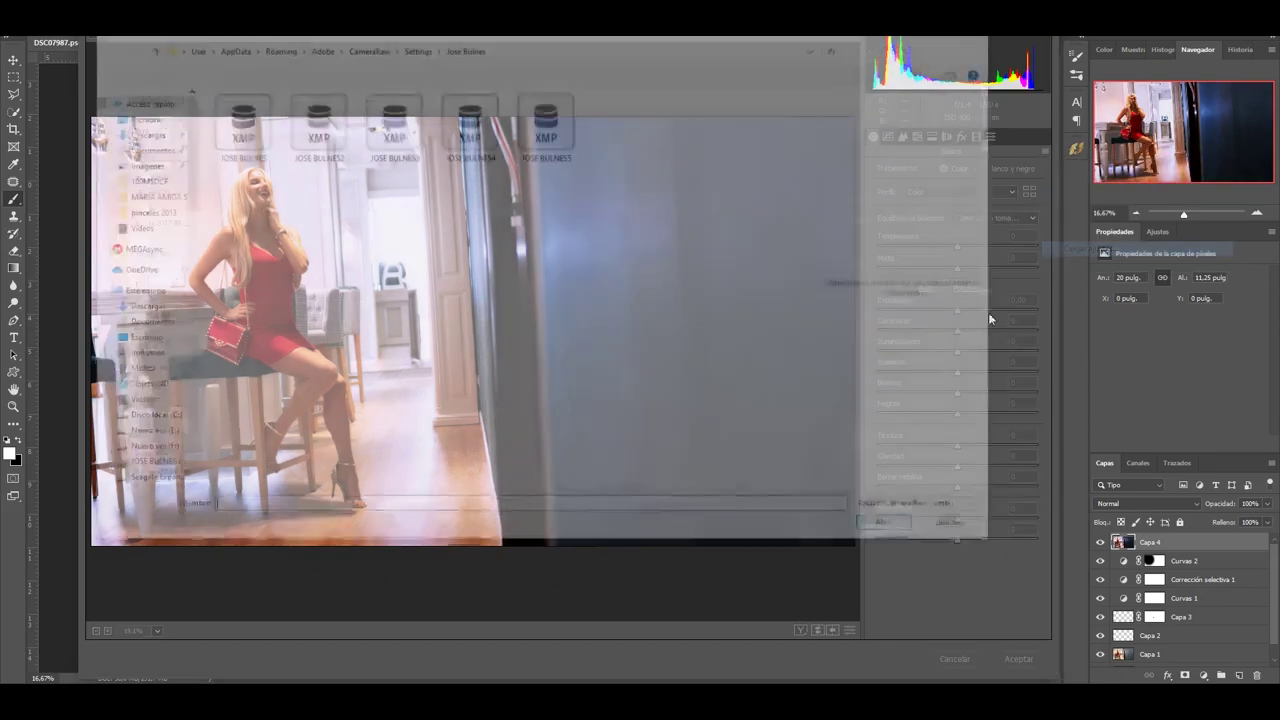
pyautogui.doubleClick(396, 132)
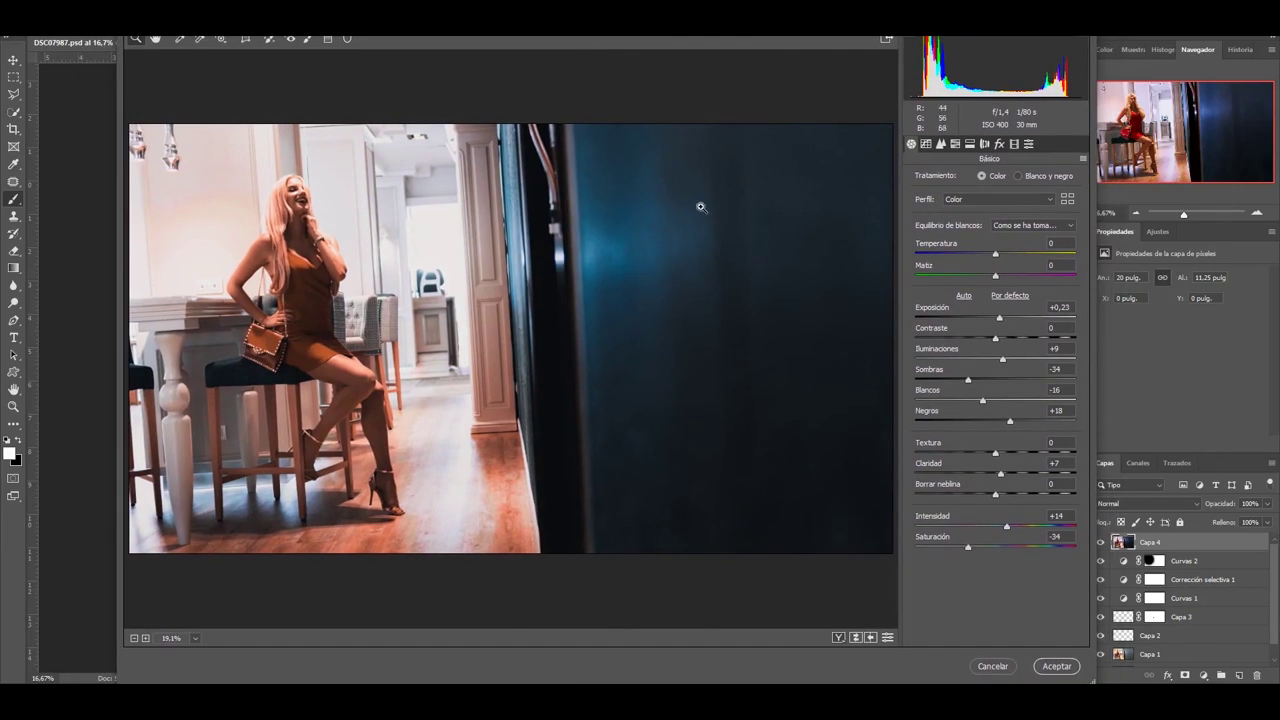
pyautogui.moveTo(1000, 320); pyautogui.dragTo(1014, 349)
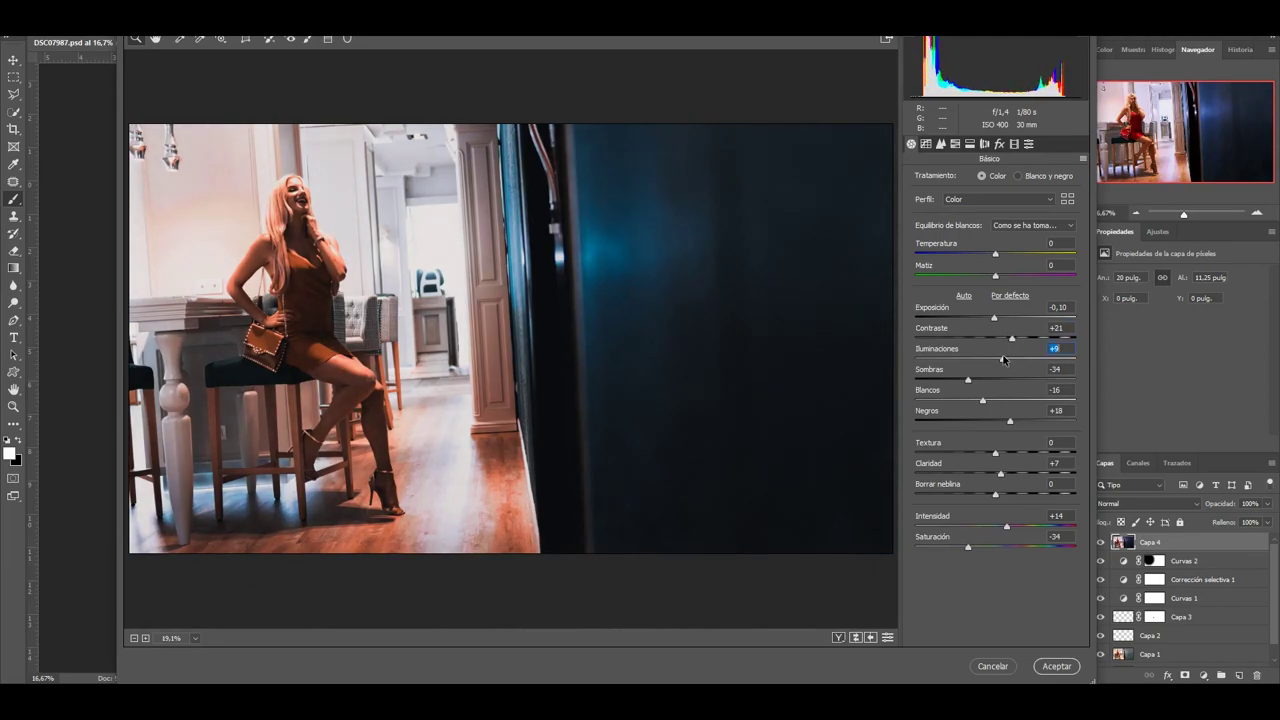
pyautogui.moveTo(1003, 358)
pyautogui.mouseDown()
pyautogui.moveTo(958, 356)
pyautogui.moveTo(969, 357)
pyautogui.mouseUp()
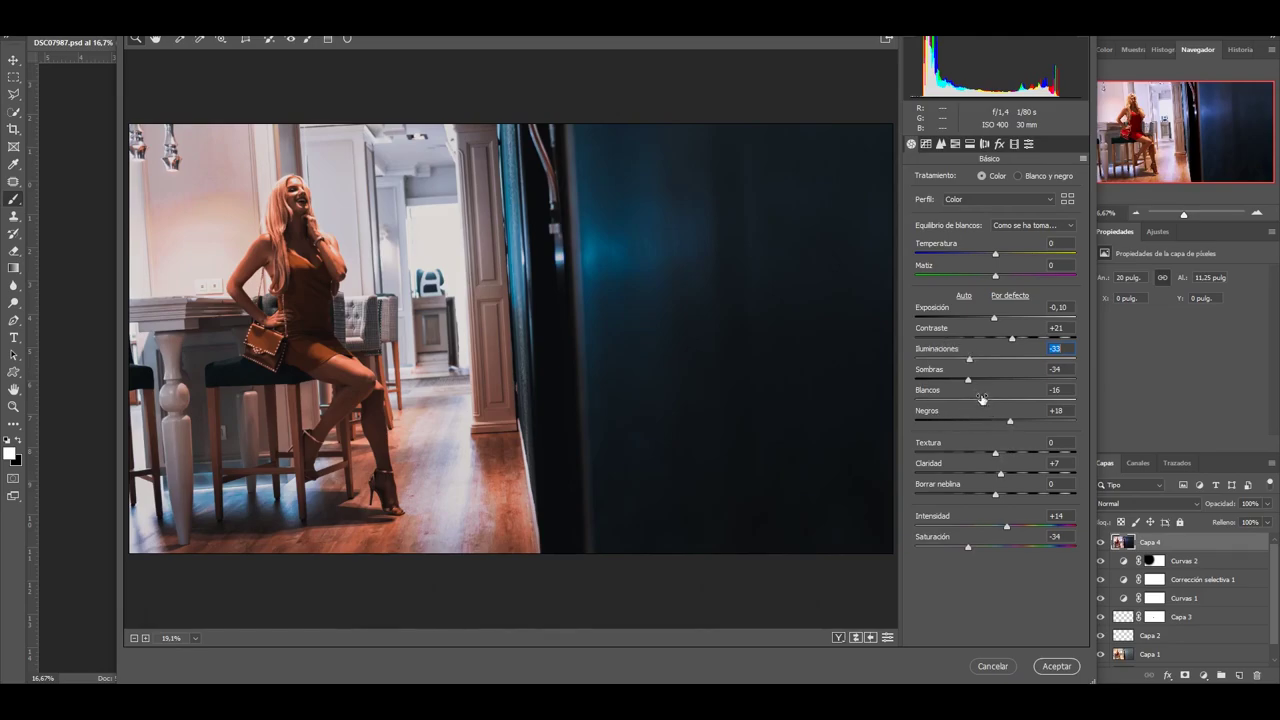
pyautogui.moveTo(968, 380)
pyautogui.mouseDown()
pyautogui.moveTo(1001, 381)
pyautogui.moveTo(1021, 402)
pyautogui.moveTo(993, 400)
pyautogui.mouseUp()
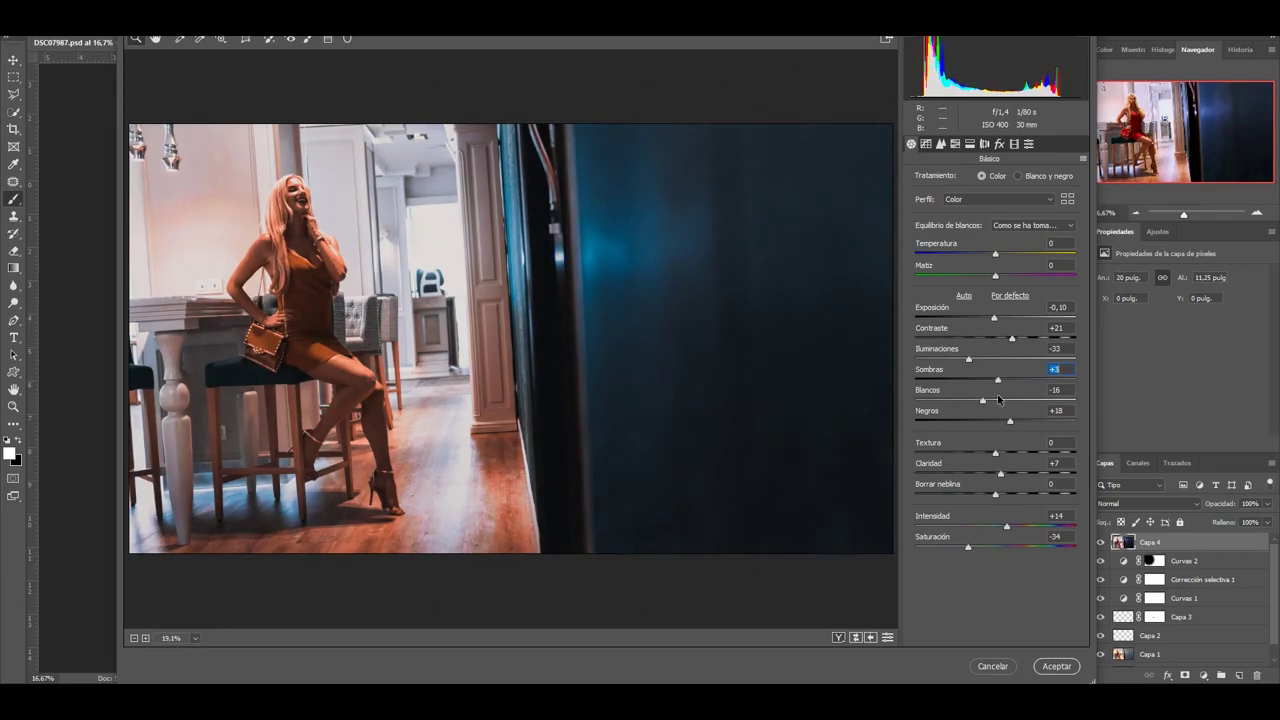
pyautogui.click(1056, 665)
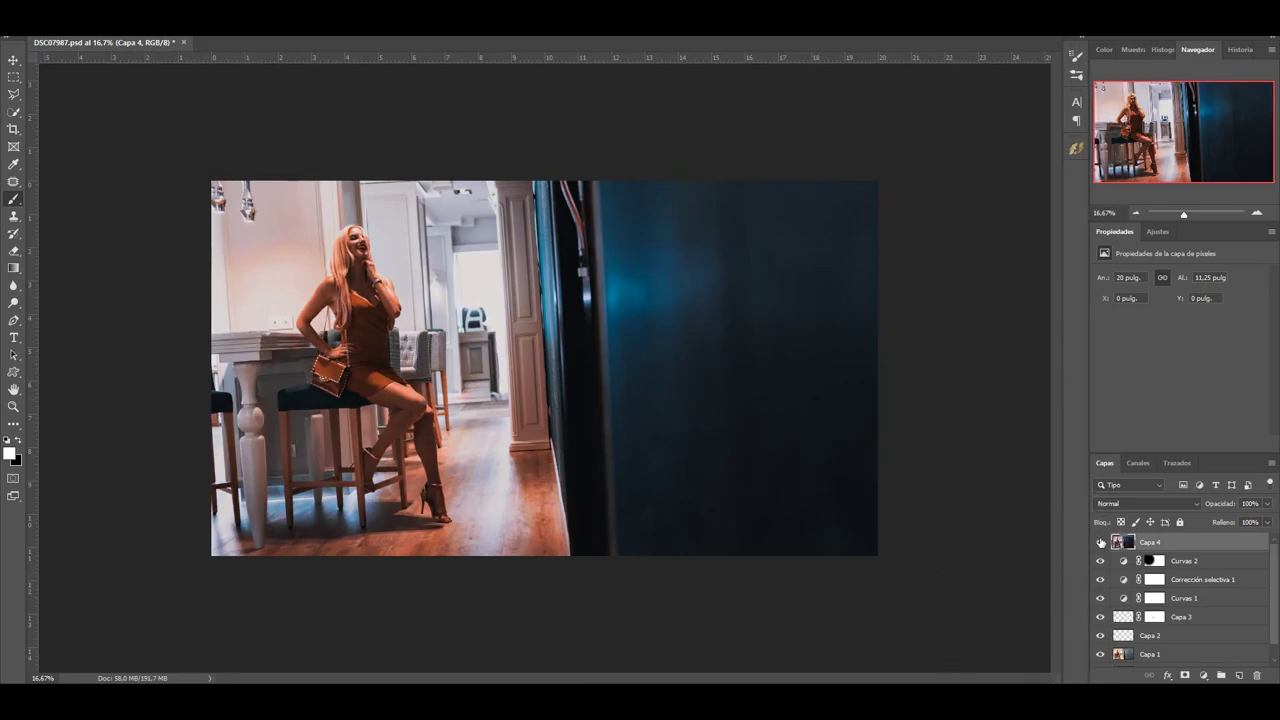
# Compare Capa 4 on and off, zoom out, and duplicate it as Capa 4 copia
pyautogui.click(1100, 543)
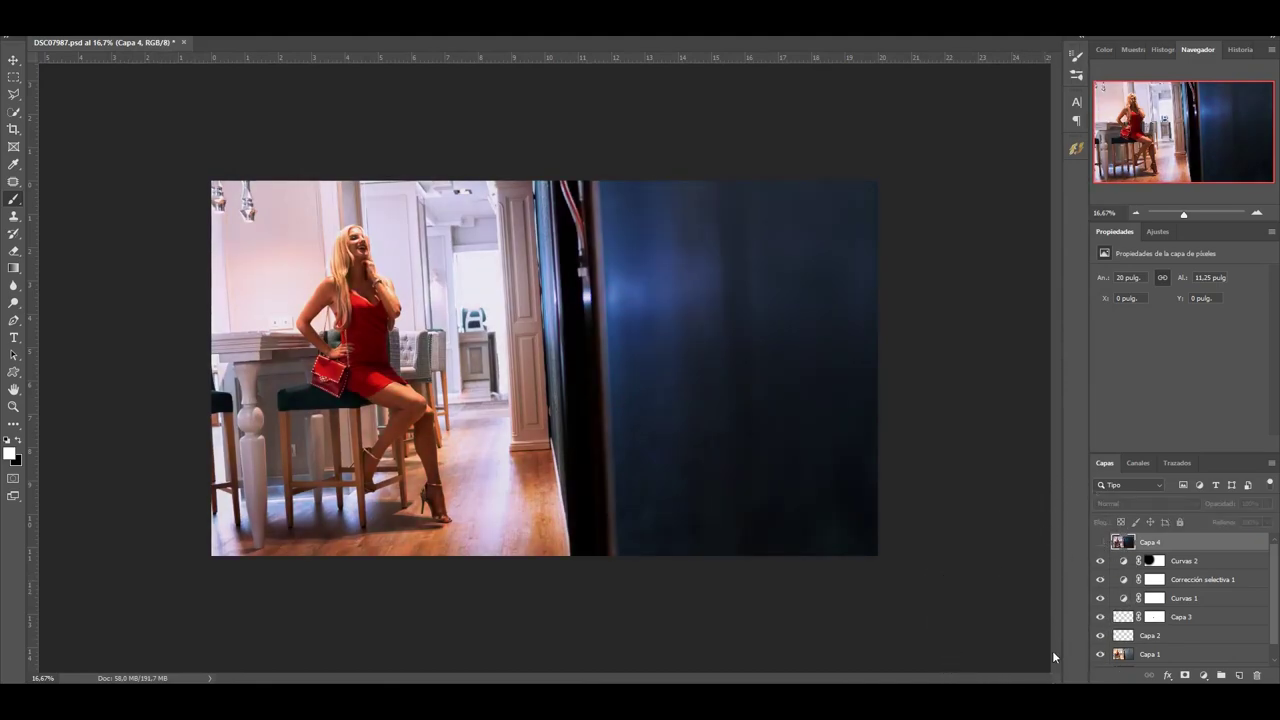
pyautogui.click(1100, 543)
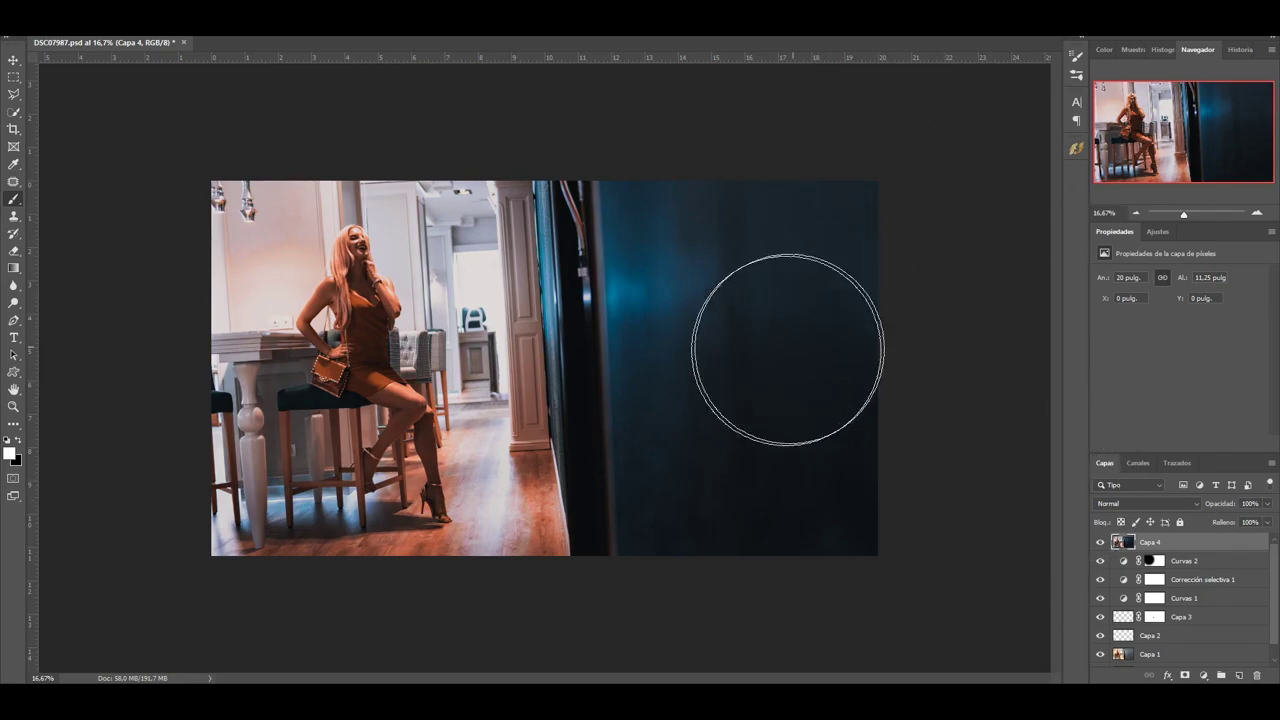
pyautogui.hotkey('ctrl', '-')
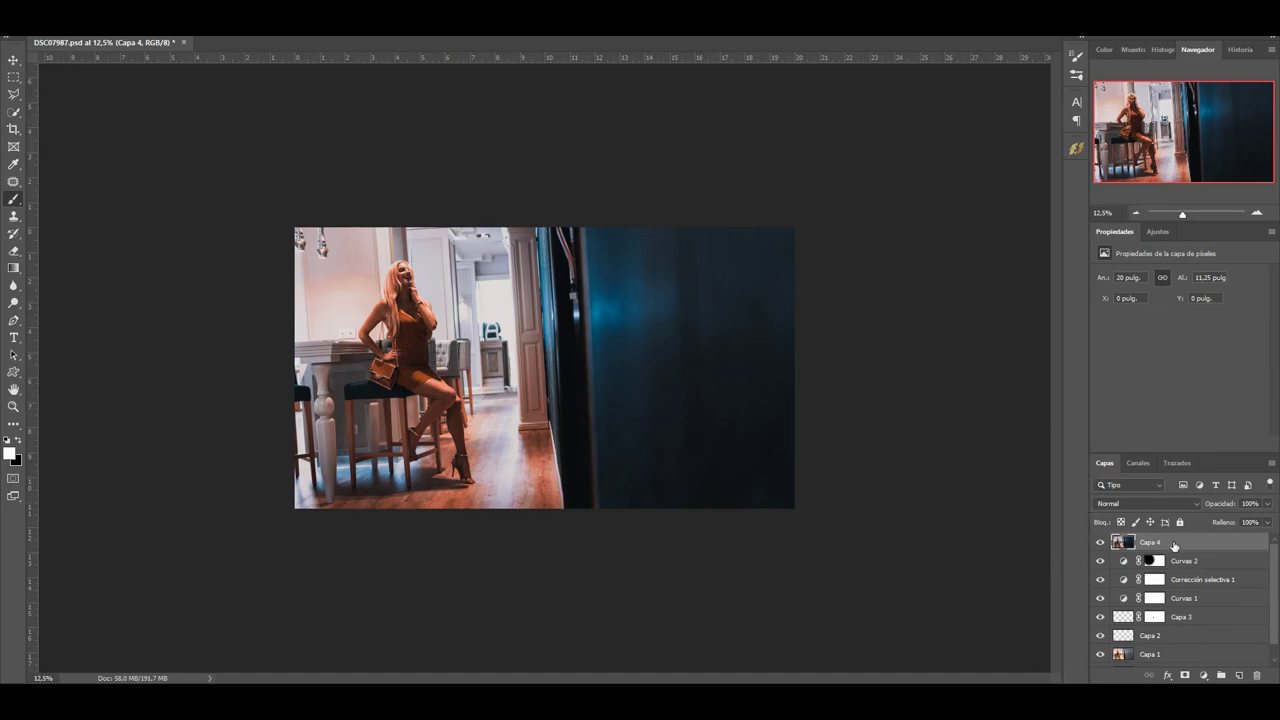
pyautogui.hotkey('ctrl', 'j')
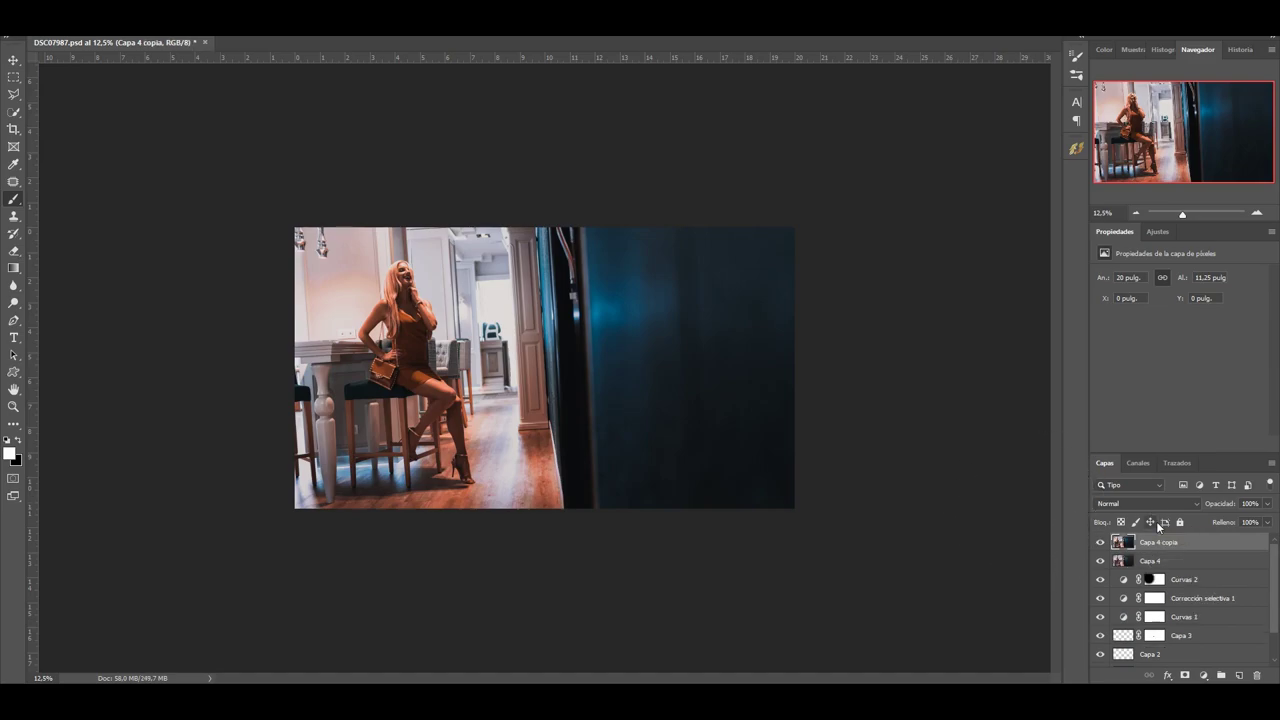
# Scale the copy up from its centre, rotate it 0.5°, and shift it slightly right and down
pyautogui.hotkey('ctrl', 't')
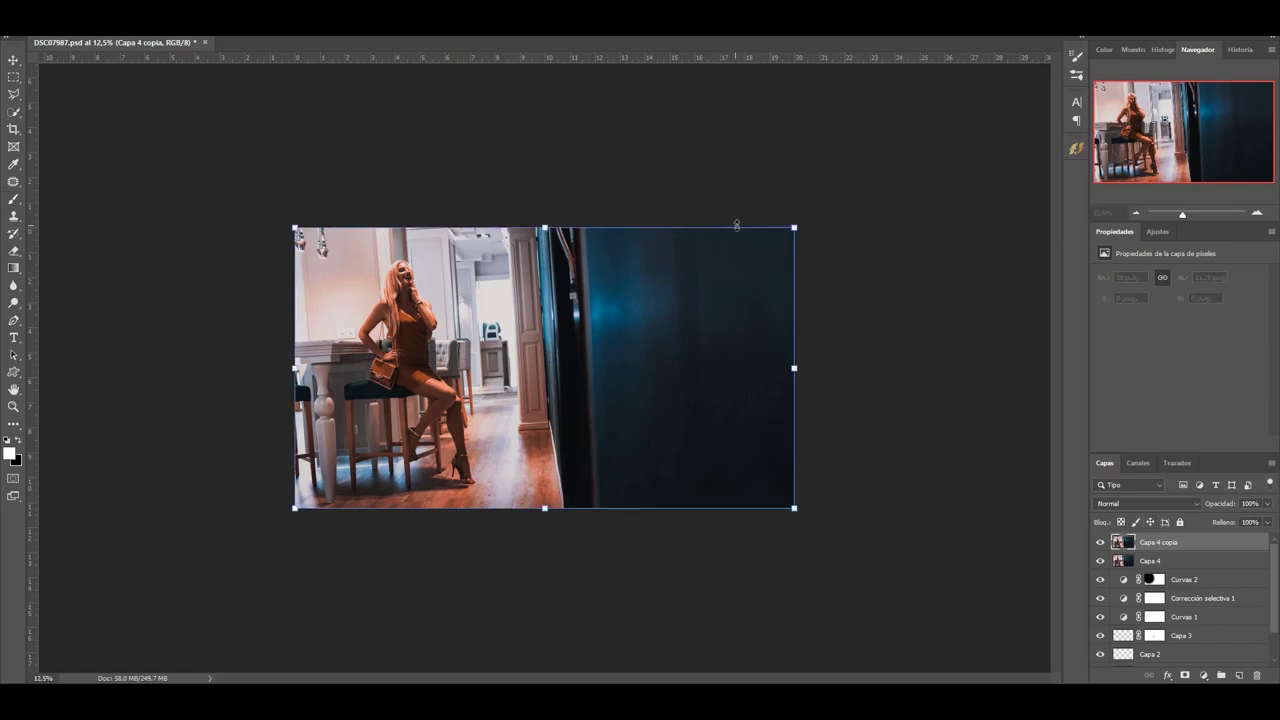
pyautogui.moveTo(793, 226); pyautogui.dragTo(815, 208)
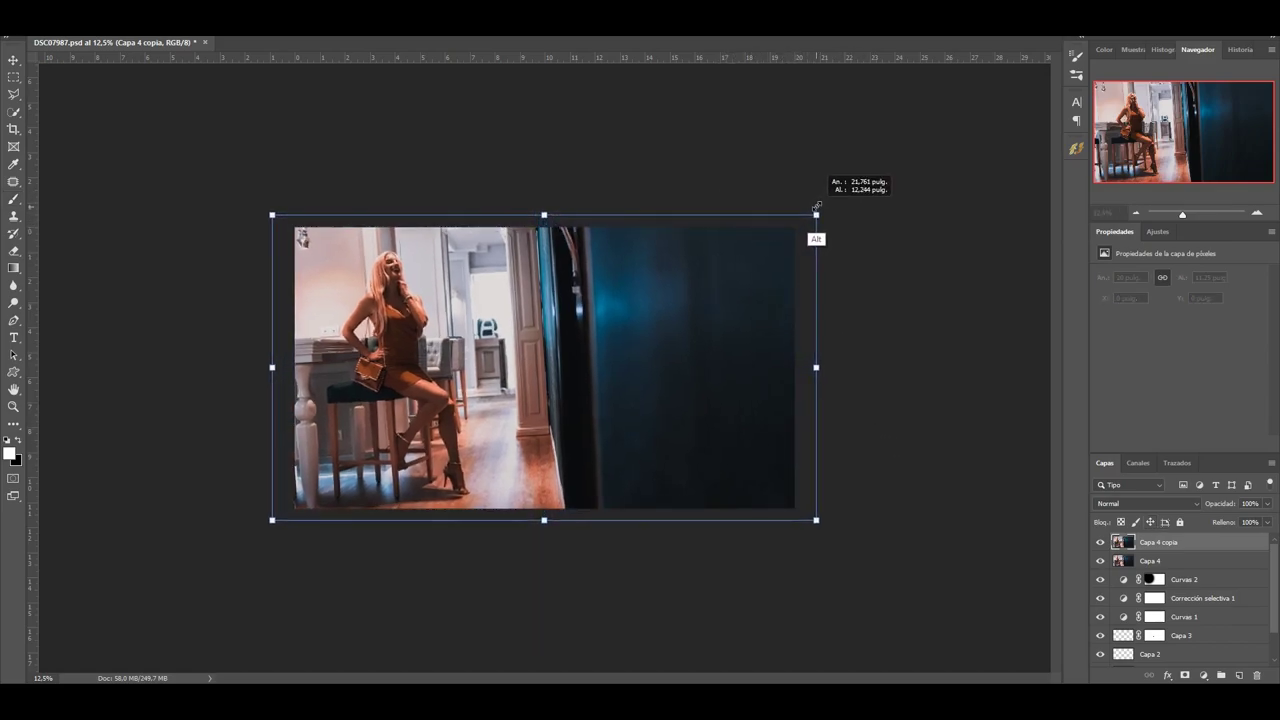
pyautogui.moveTo(743, 306); pyautogui.dragTo(757, 300)
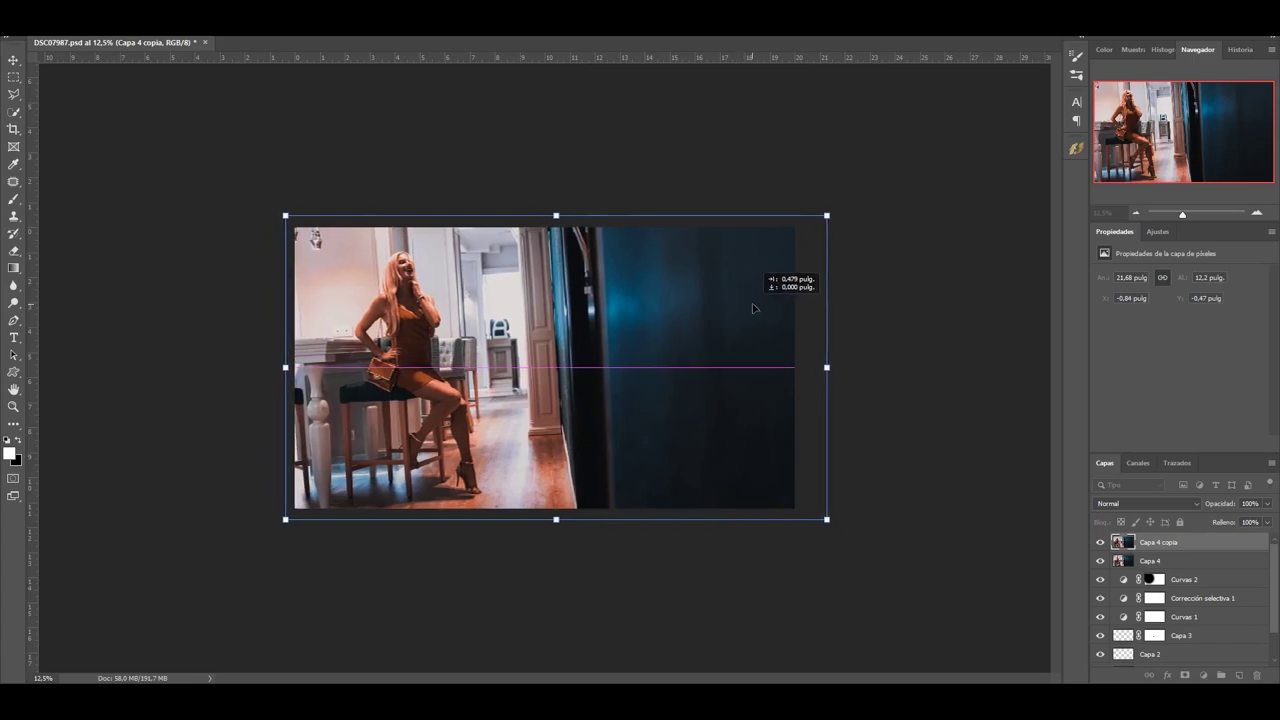
pyautogui.moveTo(835, 195); pyautogui.dragTo(843, 194)
pyautogui.moveTo(762, 328); pyautogui.dragTo(771, 323)
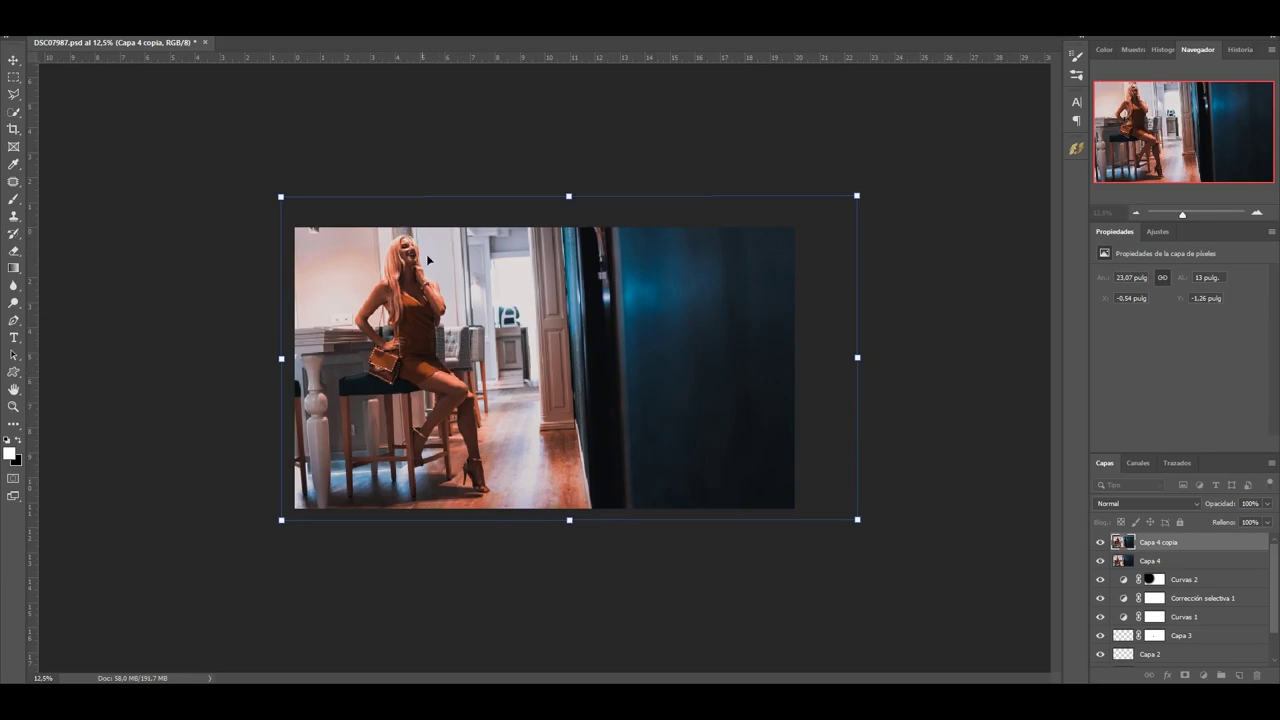
pyautogui.moveTo(501, 290)
pyautogui.mouseDown()
pyautogui.moveTo(505, 314)
pyautogui.moveTo(503, 300)
pyautogui.mouseUp()
pyautogui.moveTo(608, 317); pyautogui.dragTo(620, 317)
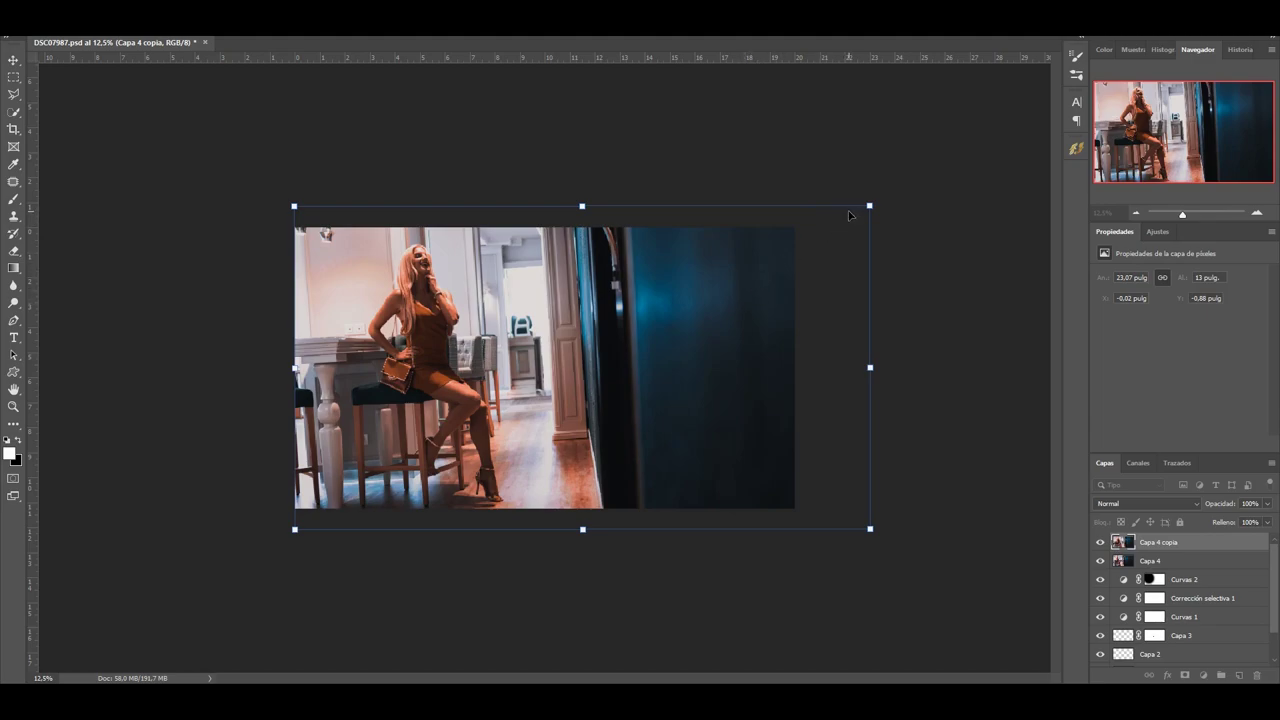
pyautogui.press('Return')
pyautogui.press('b')
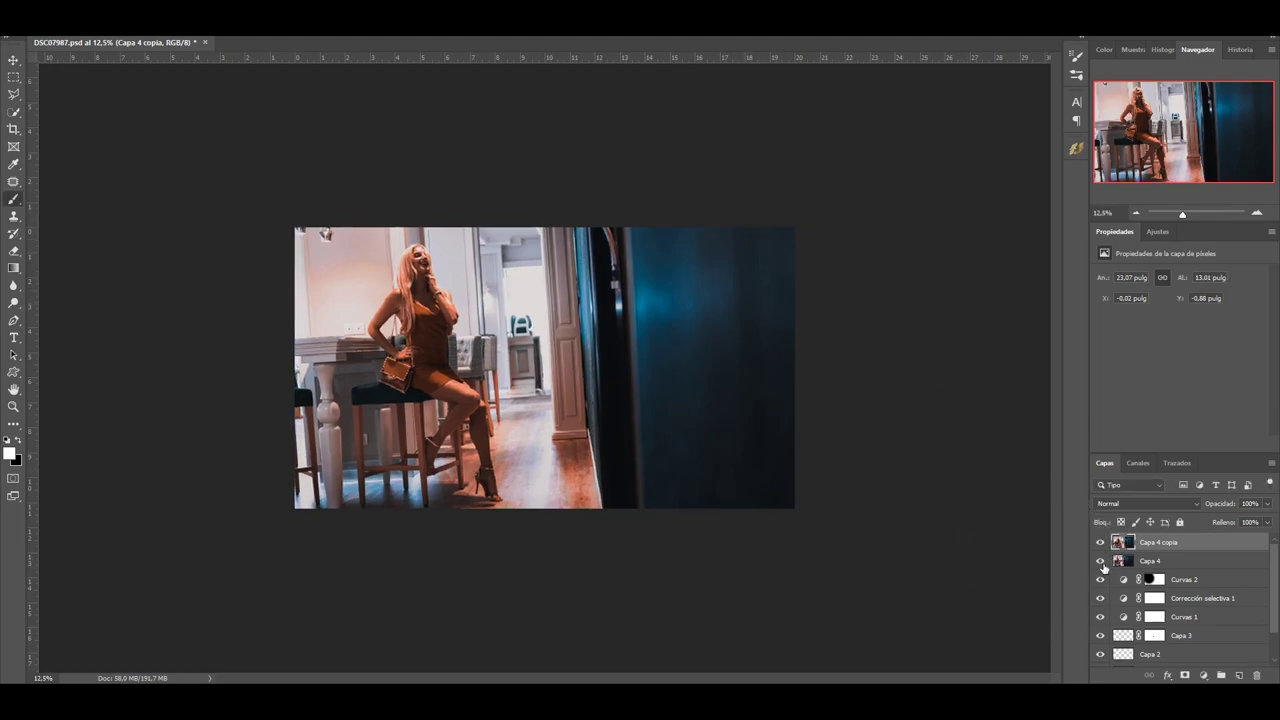
pyautogui.click(1099, 542)
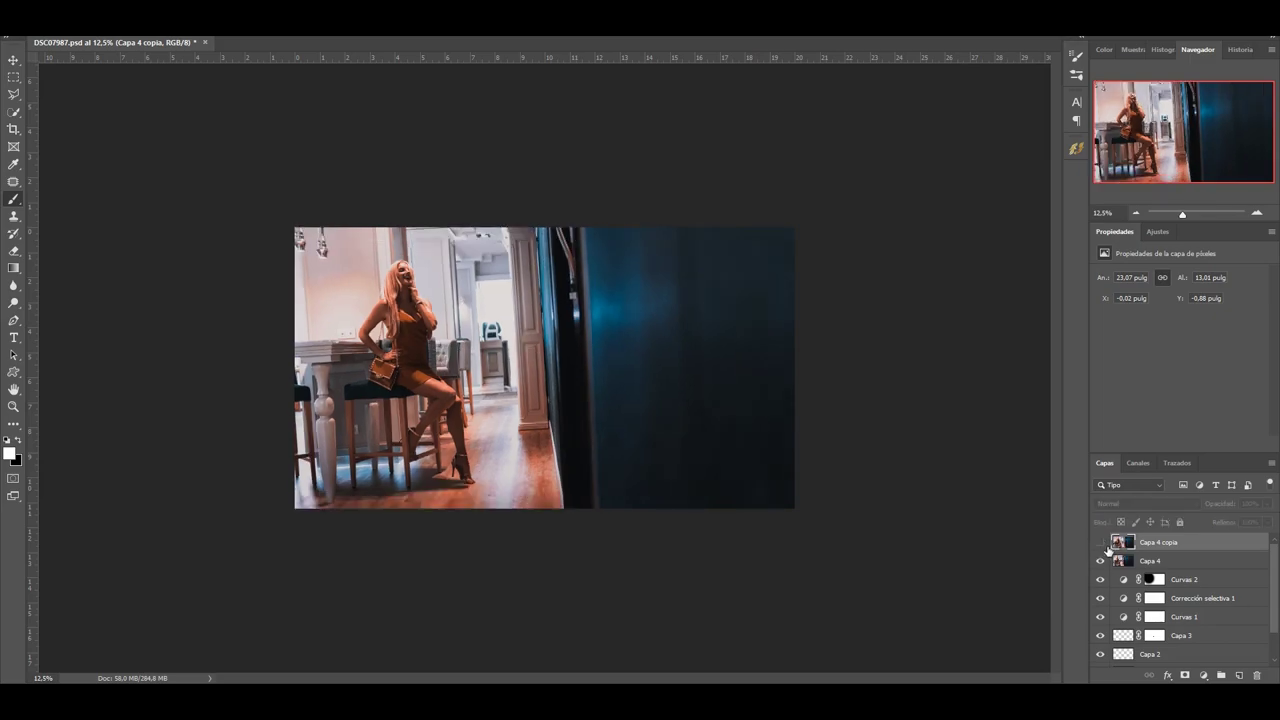
pyautogui.click(1100, 542)
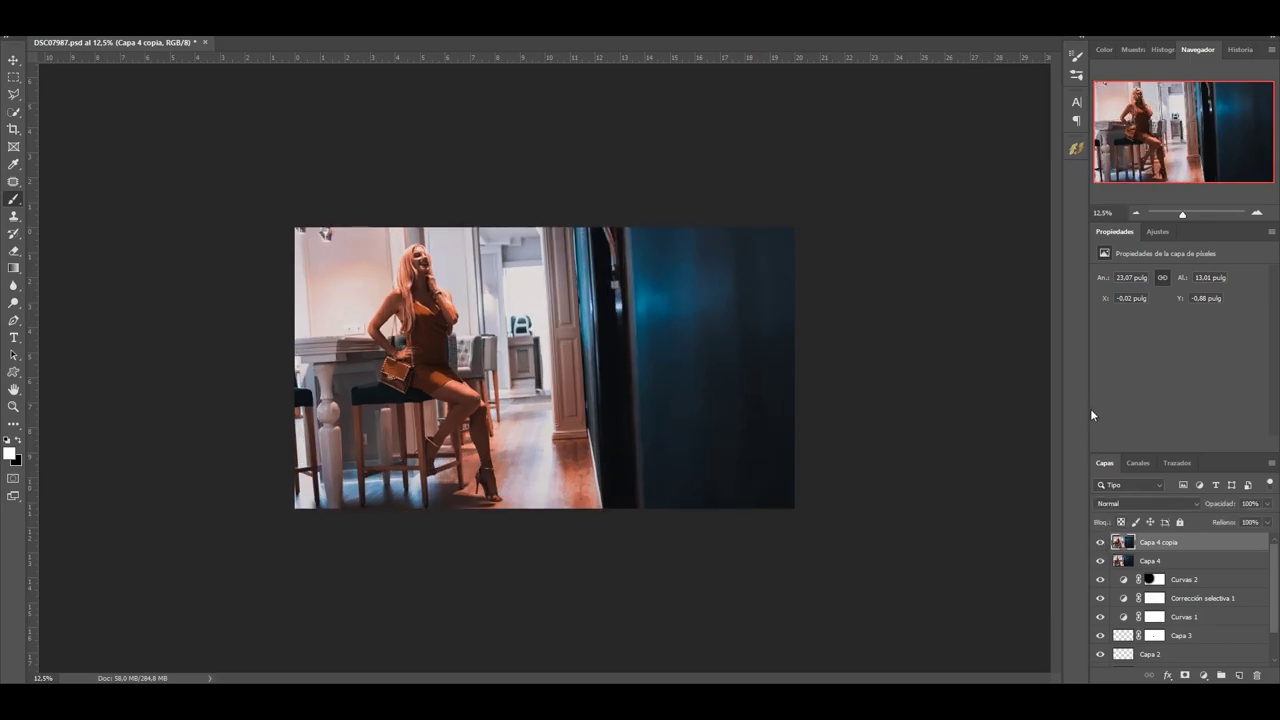